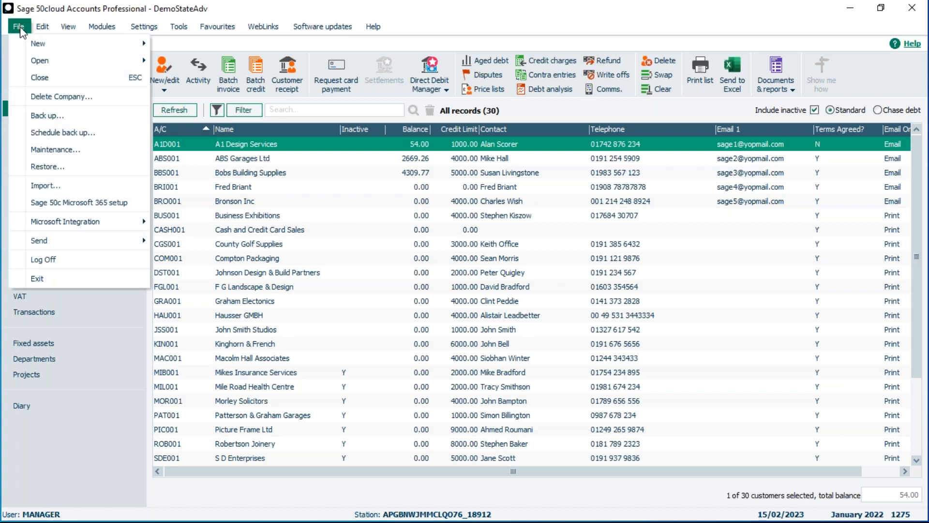
Start a company backup that includes only Layout Templates, leaving Data Files out.
click(40, 116)
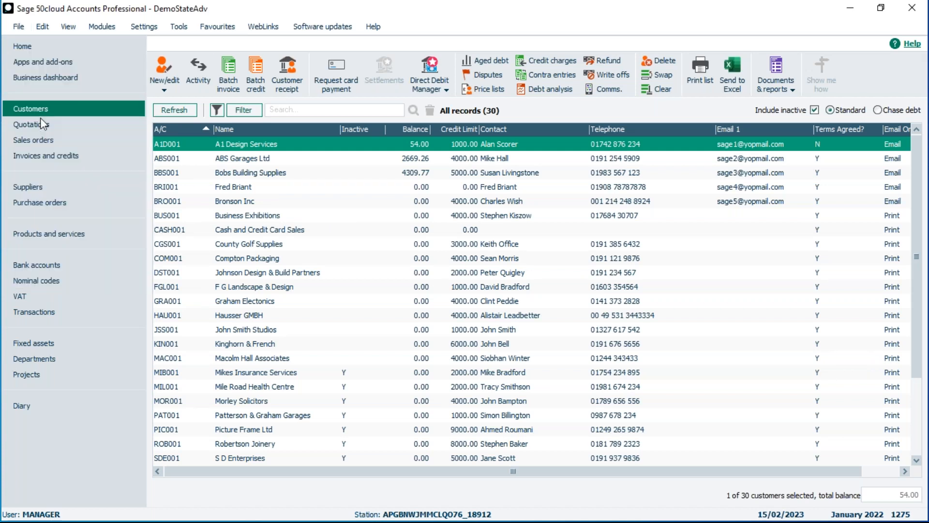
click(491, 300)
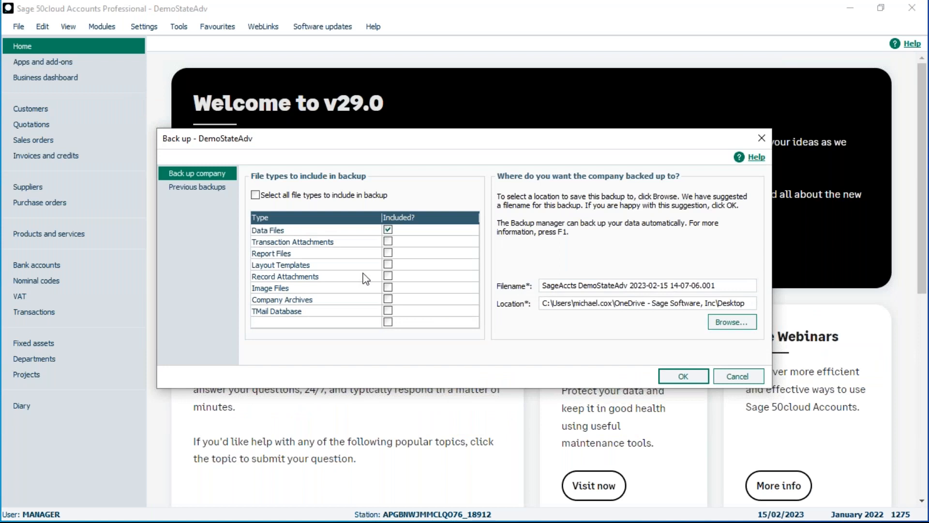
click(388, 265)
click(388, 230)
Name the backup file Sage Layouts and run the backup without data files.
drag(731, 285, 459, 272)
text(Sage)
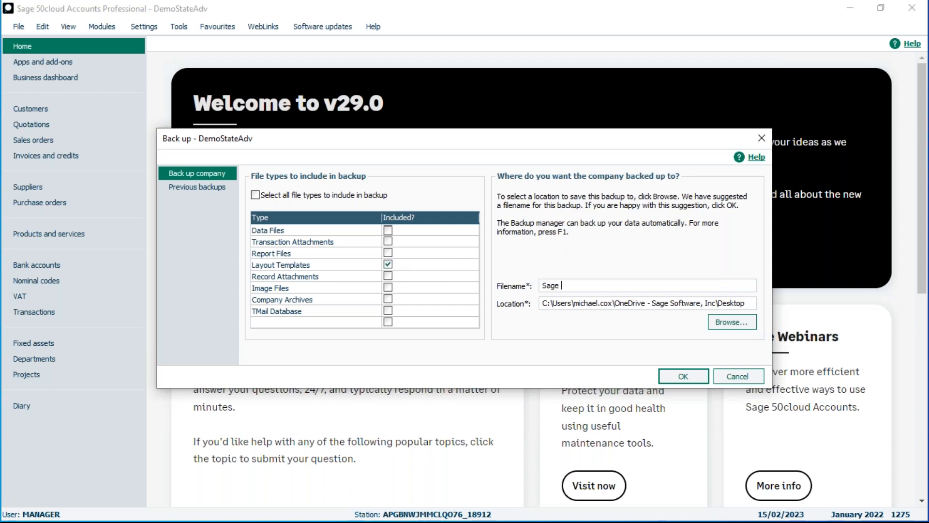
text( Layouts)
click(683, 376)
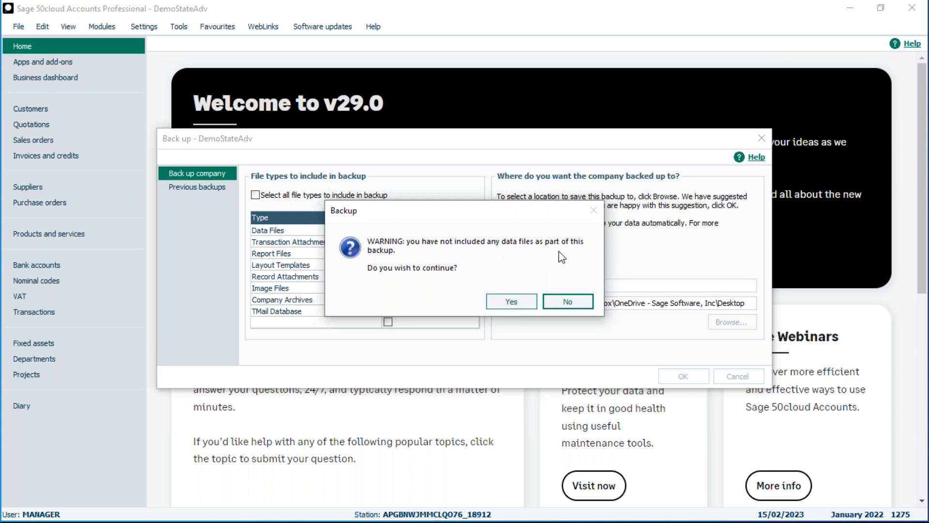
click(515, 303)
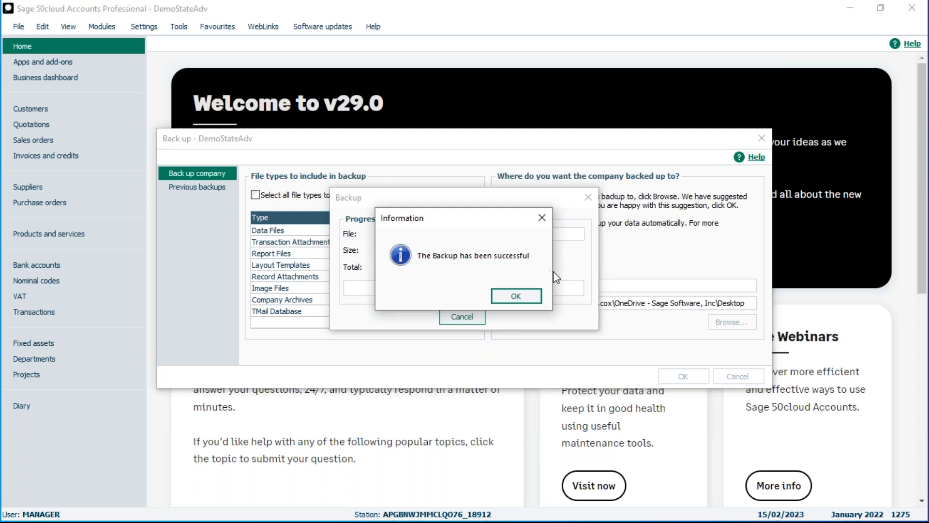
click(526, 296)
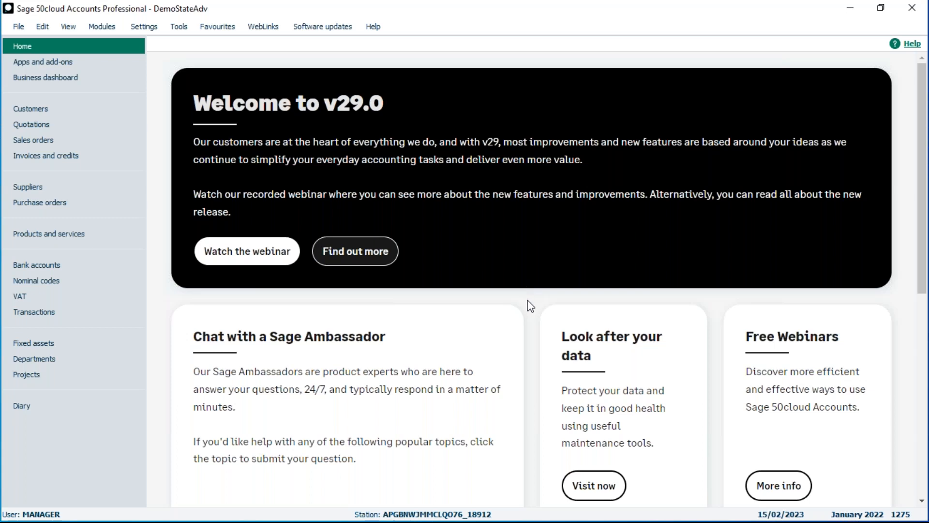
Open the statement layouts for customer A1 Design Services, view the full list and return to the favourites.
click(24, 110)
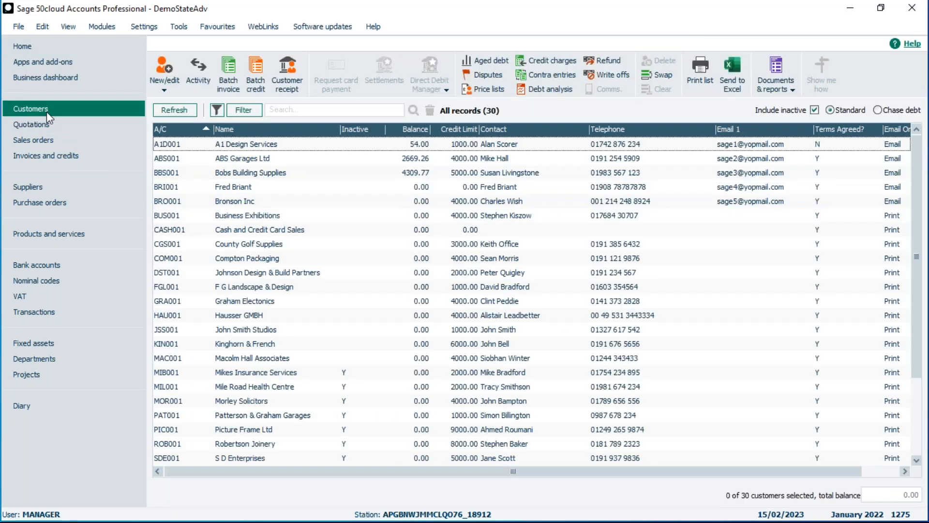
click(422, 144)
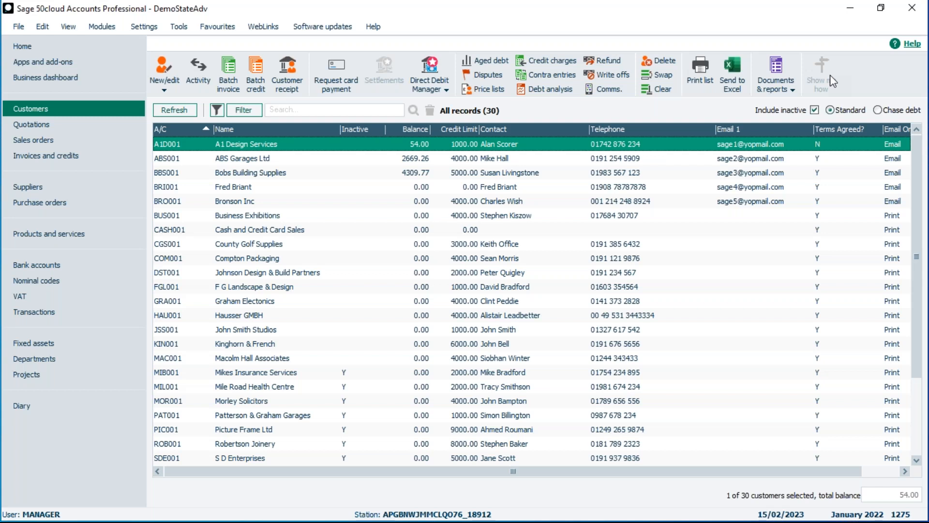
click(788, 87)
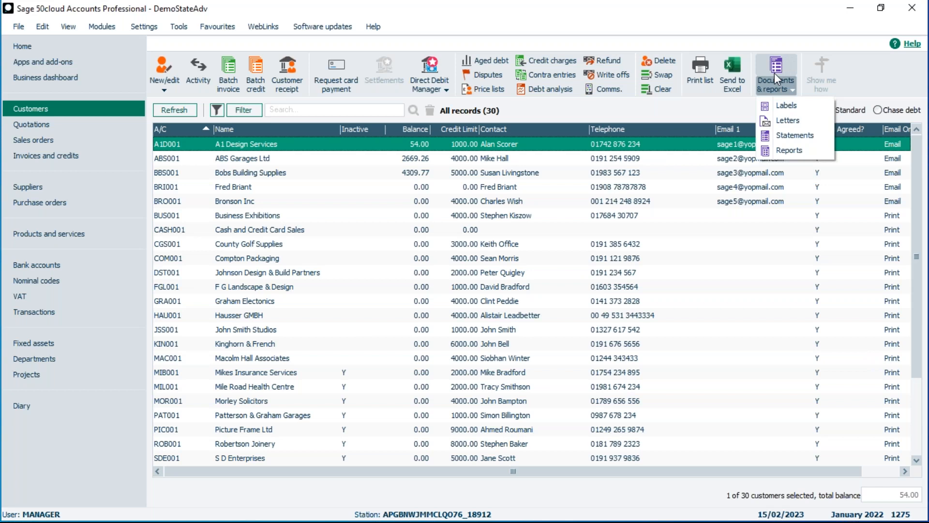
click(792, 135)
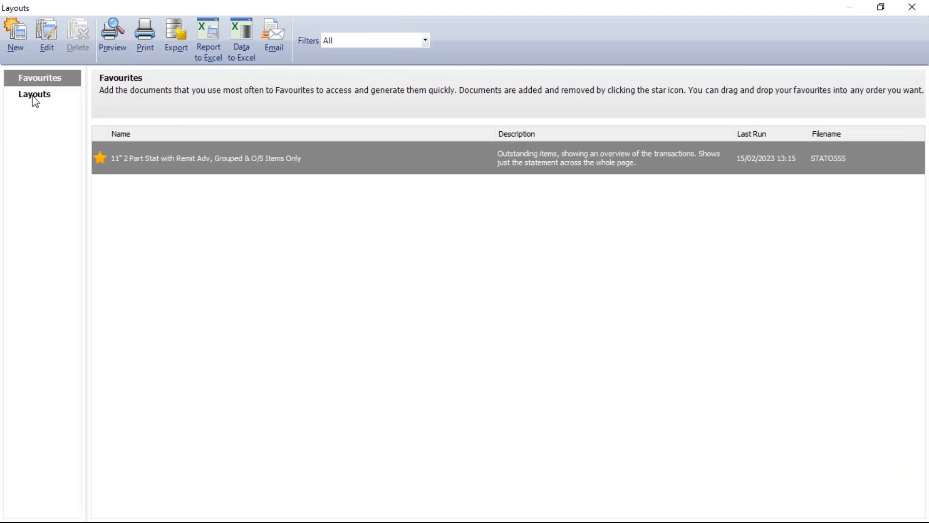
click(34, 98)
mouse_move(101, 191)
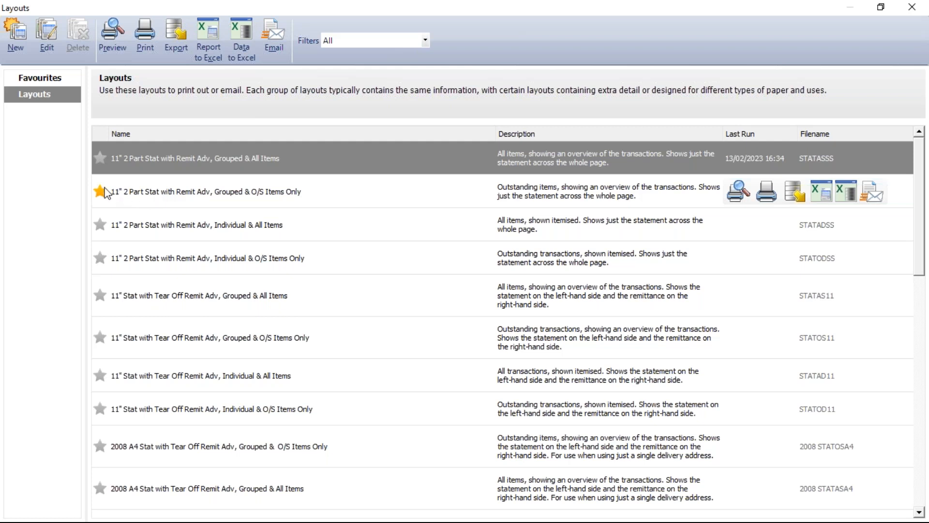
click(46, 81)
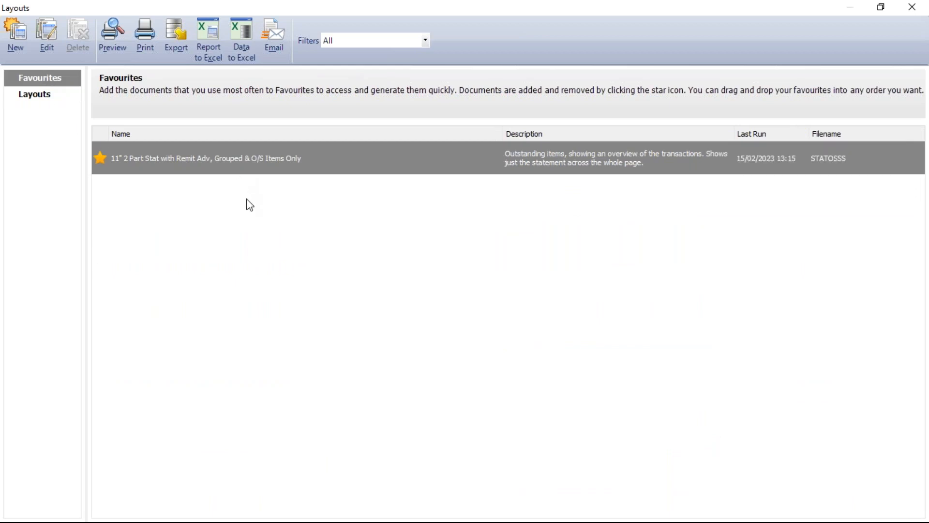
Try to email the favourite 11" 2 Part Stat statement with its default criteria, cancelling the email defaults and declining to send it as an attachment.
mouse_move(250, 171)
mouse_move(851, 154)
click(892, 163)
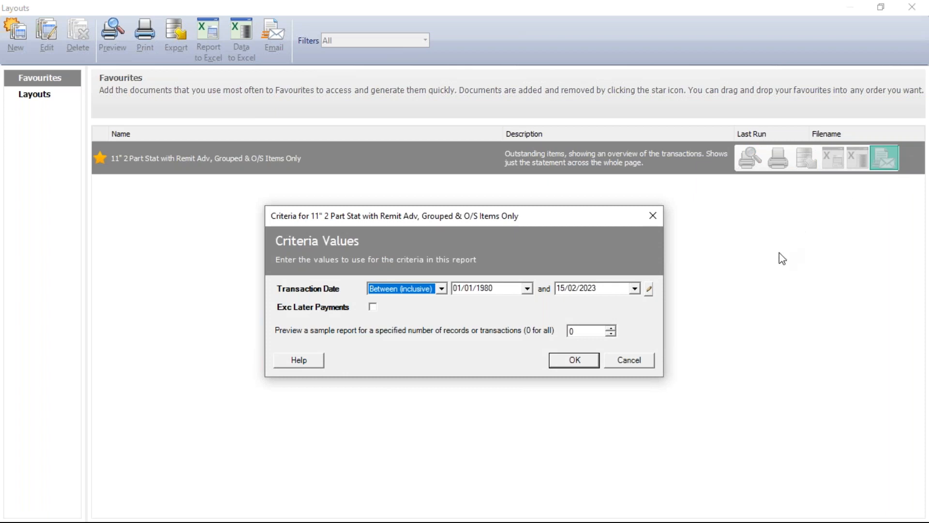
click(578, 360)
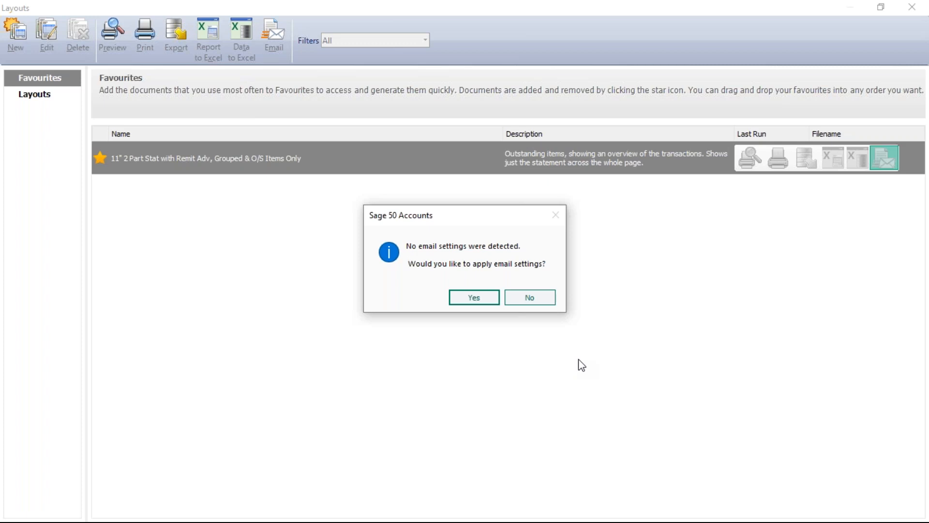
click(486, 298)
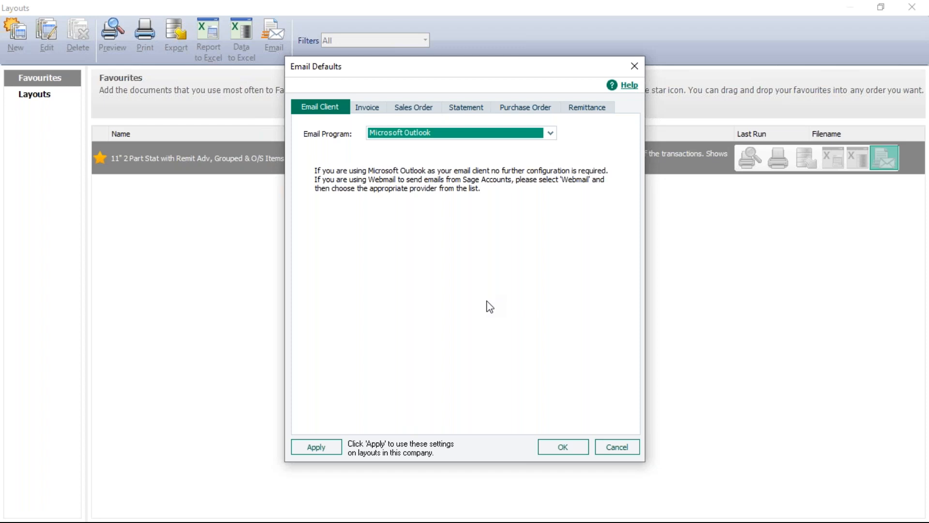
click(617, 451)
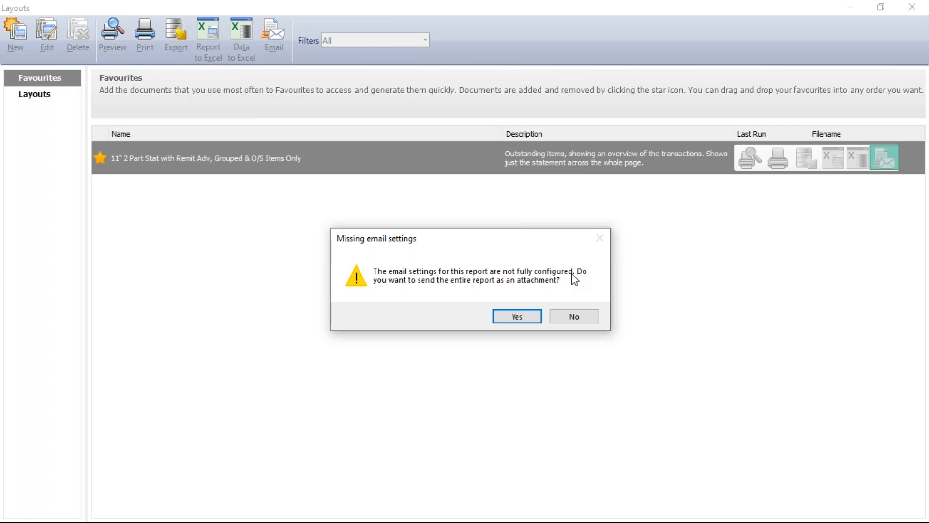
click(575, 316)
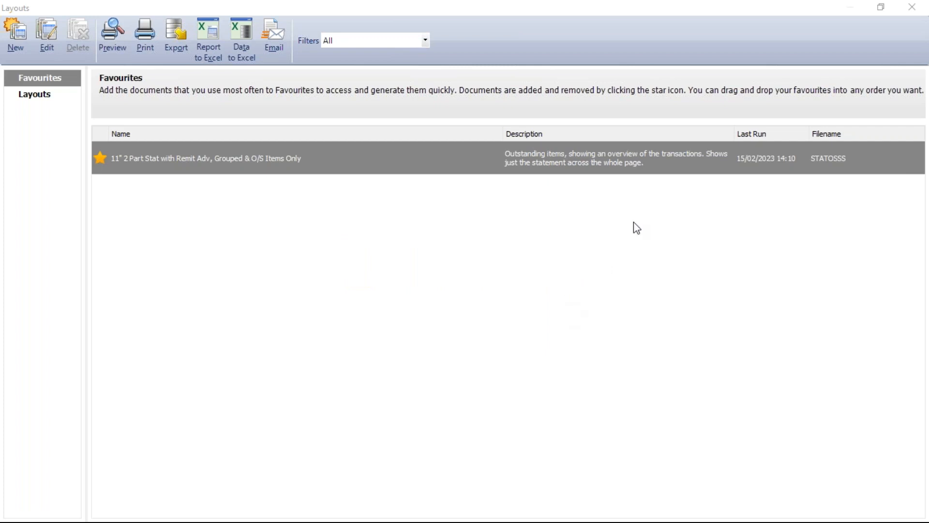
Open the favourite 11" 2 Part Stat layout for editing and change its report name to the layout owner's first name.
mouse_move(446, 168)
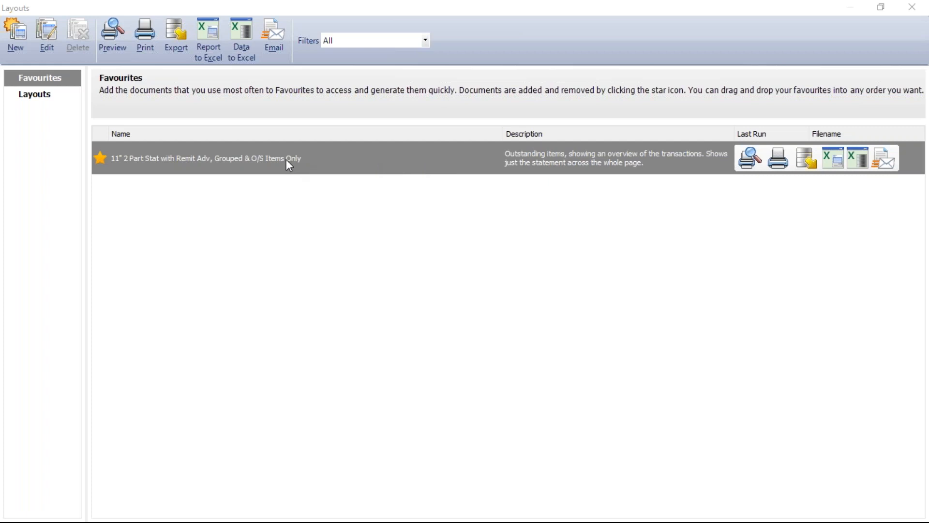
click(48, 36)
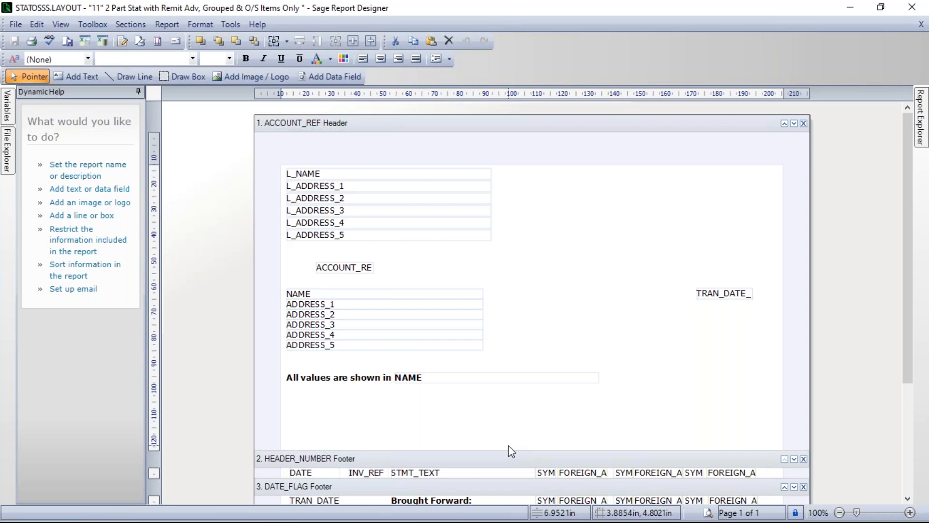
click(169, 24)
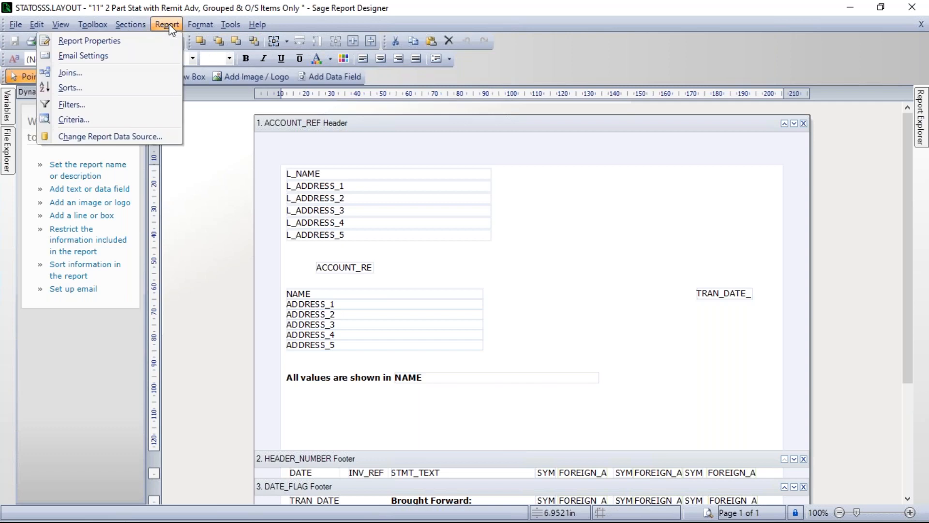
click(81, 42)
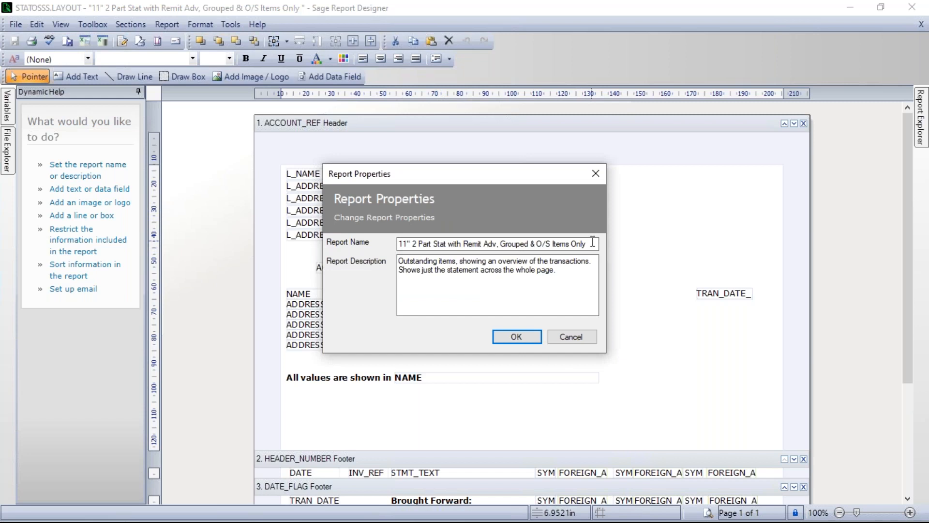
drag(593, 242, 368, 242)
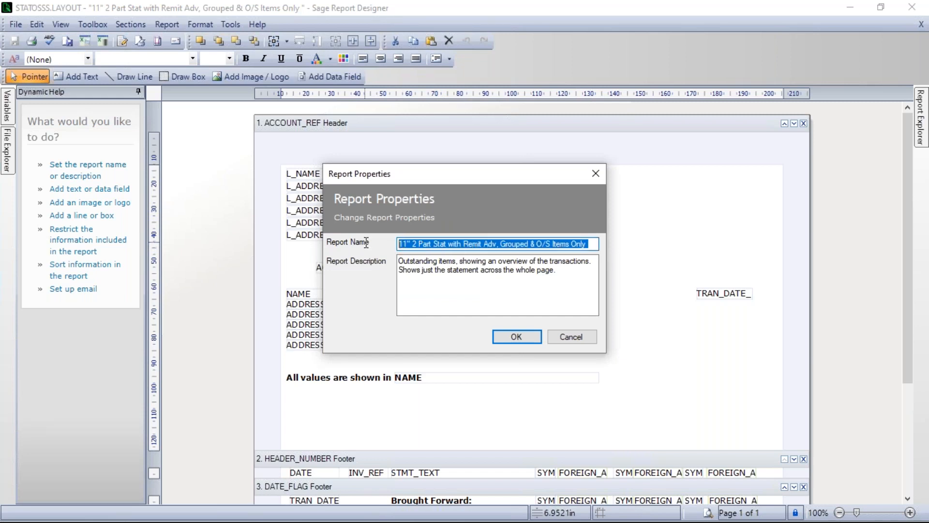
text(Michael)
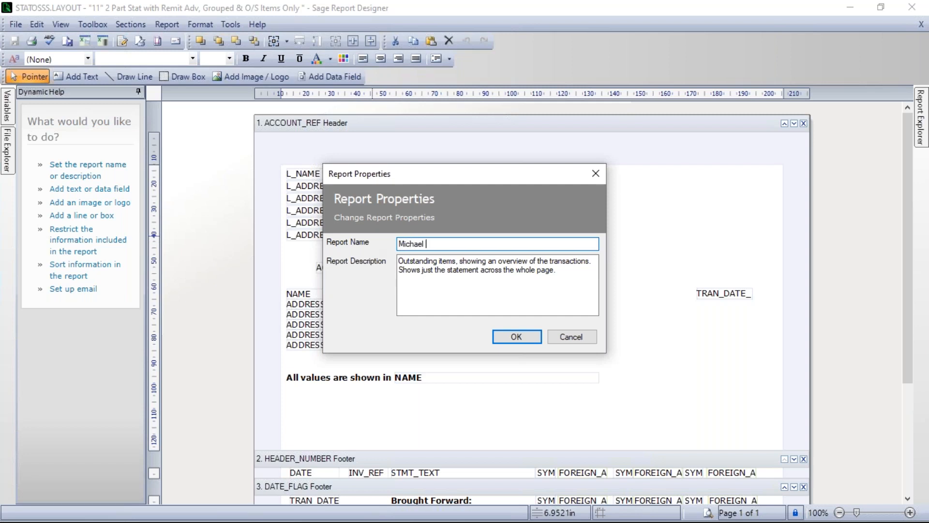
key(BackSpace)
click(517, 338)
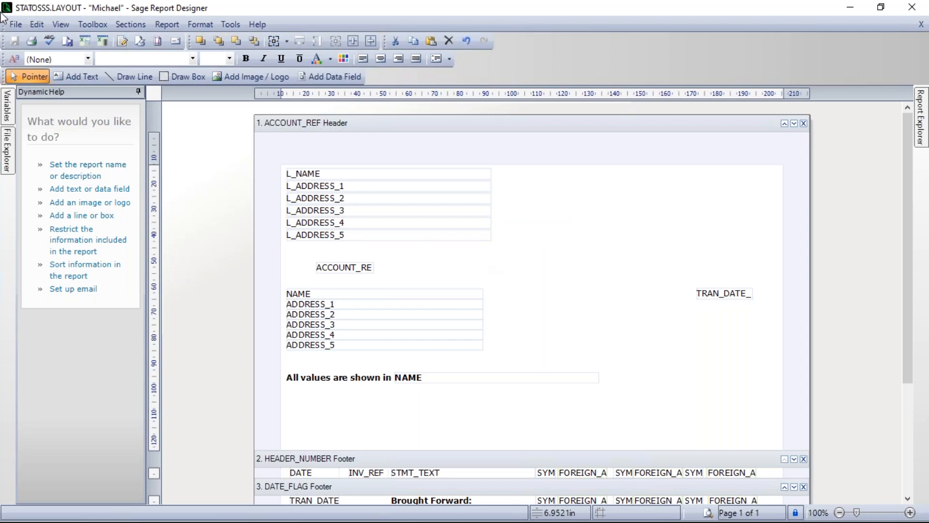
Save the layout as a new file named with the owner's first name followed by Statement, and close Report Designer.
click(13, 25)
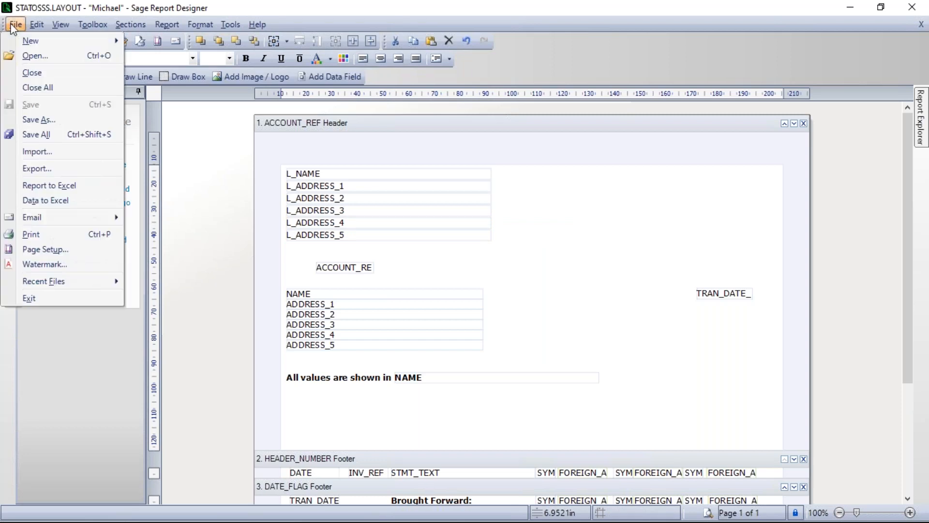
click(38, 120)
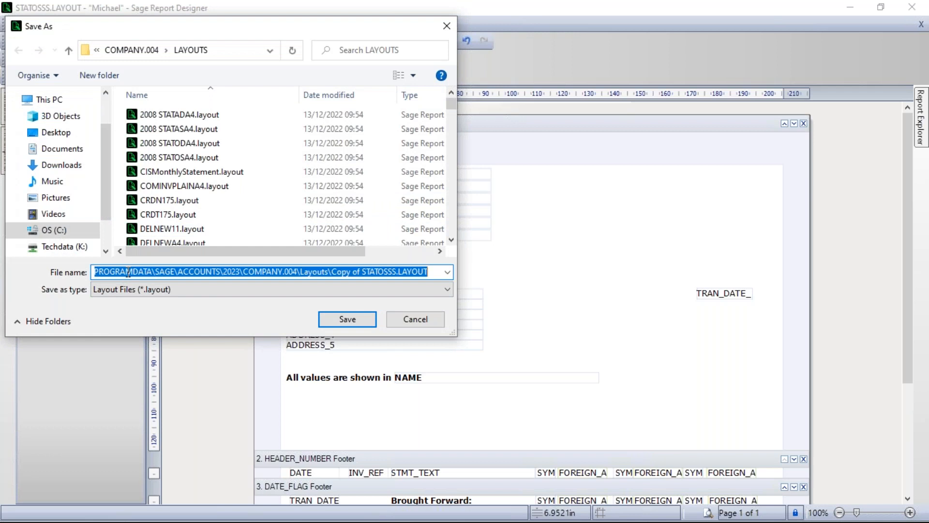
text(Michael)
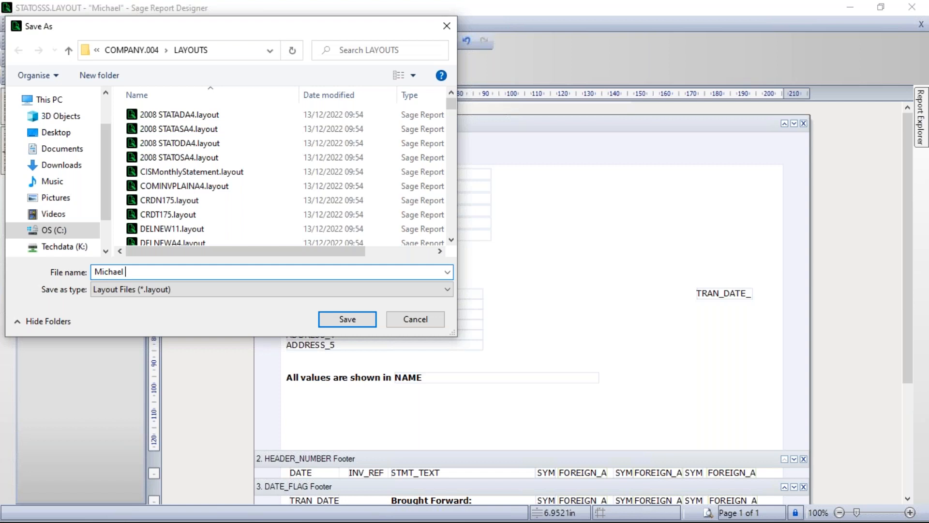
text(Statement)
click(352, 319)
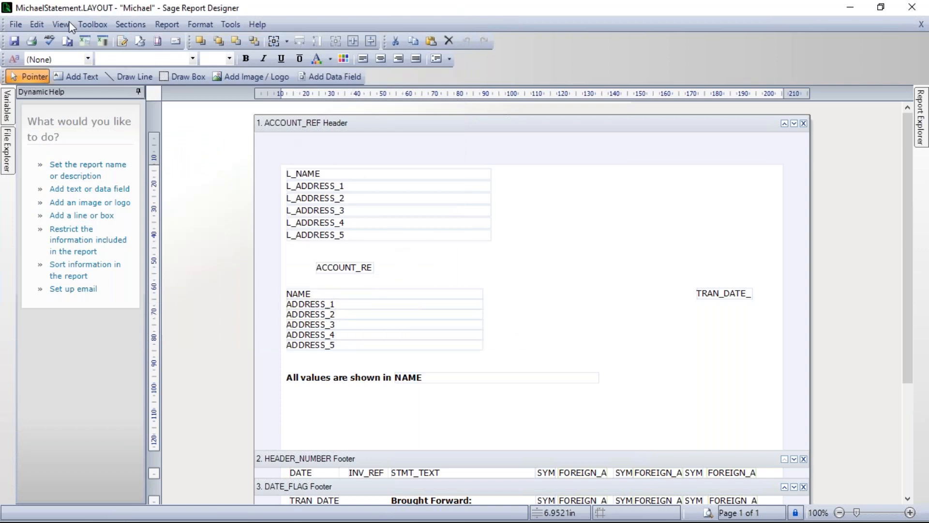
click(911, 9)
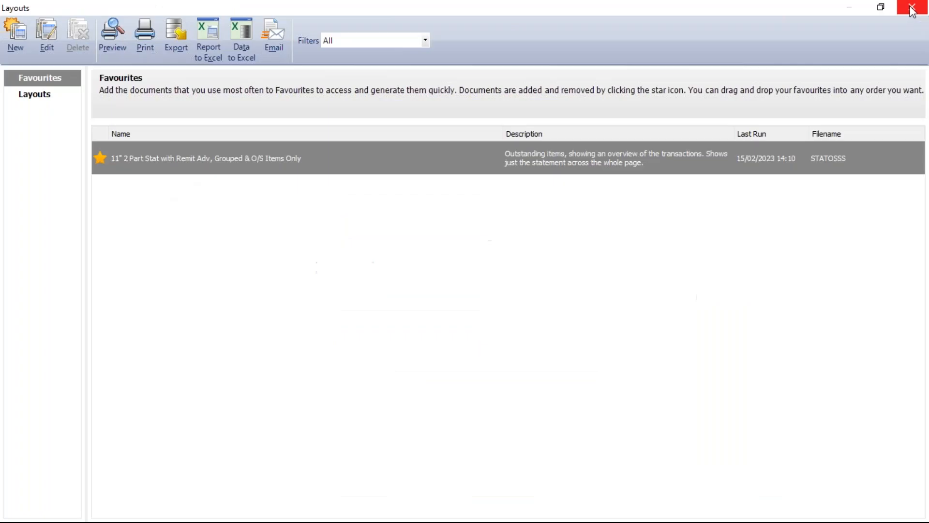
Mark the newly saved statement layout as a favourite and select it in the favourites list.
click(37, 97)
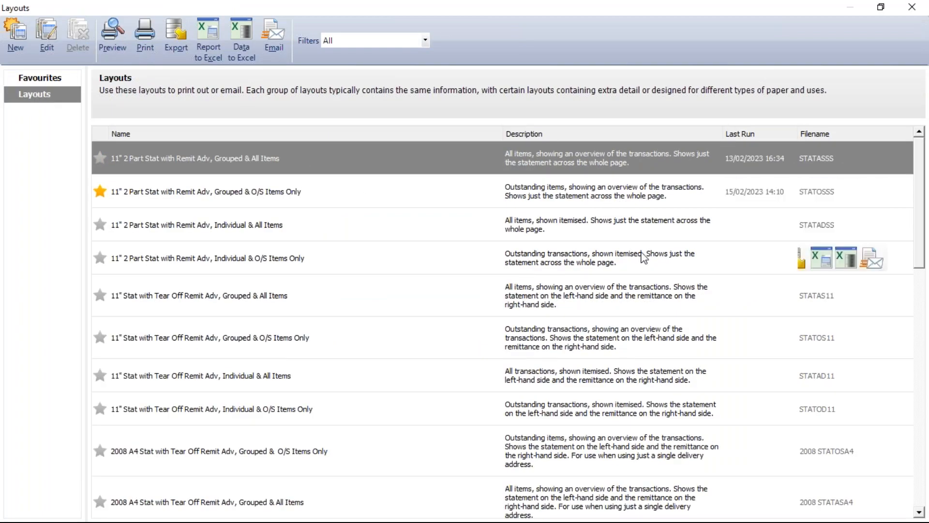
drag(918, 216, 921, 461)
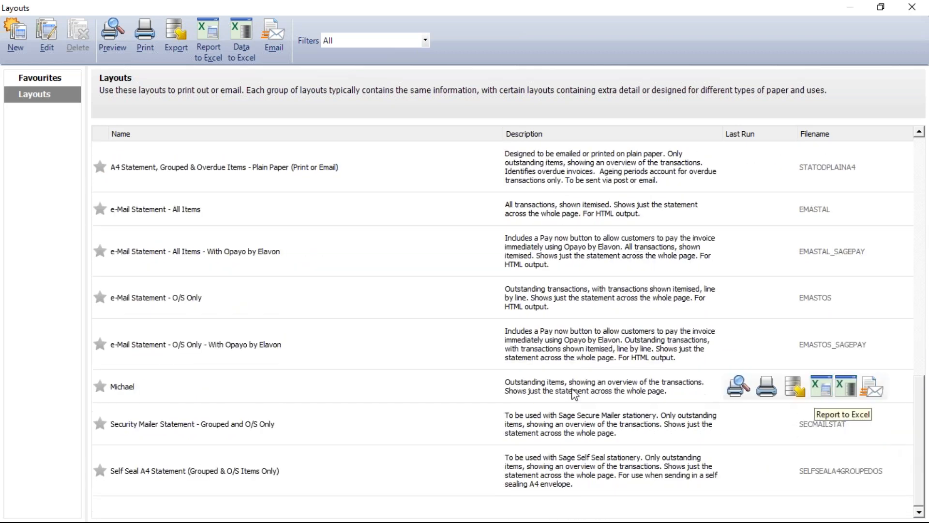
click(103, 390)
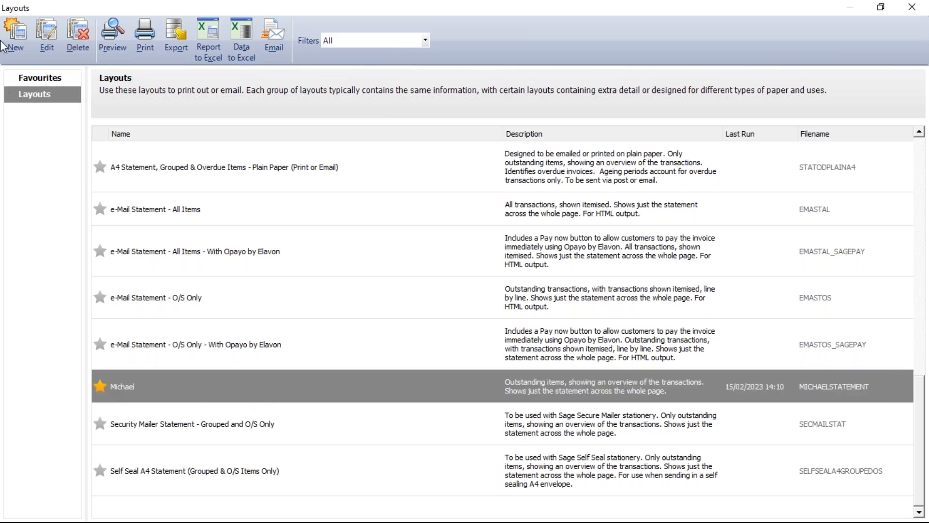
click(45, 78)
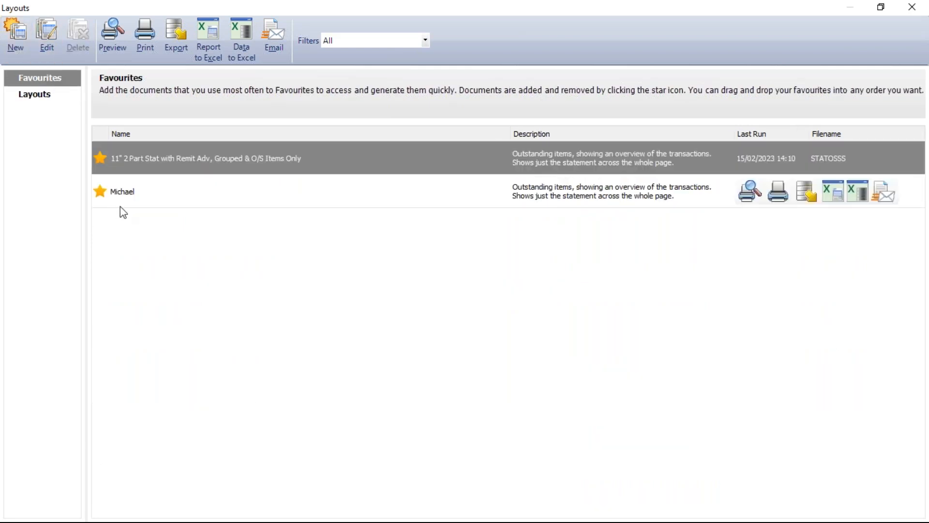
click(172, 194)
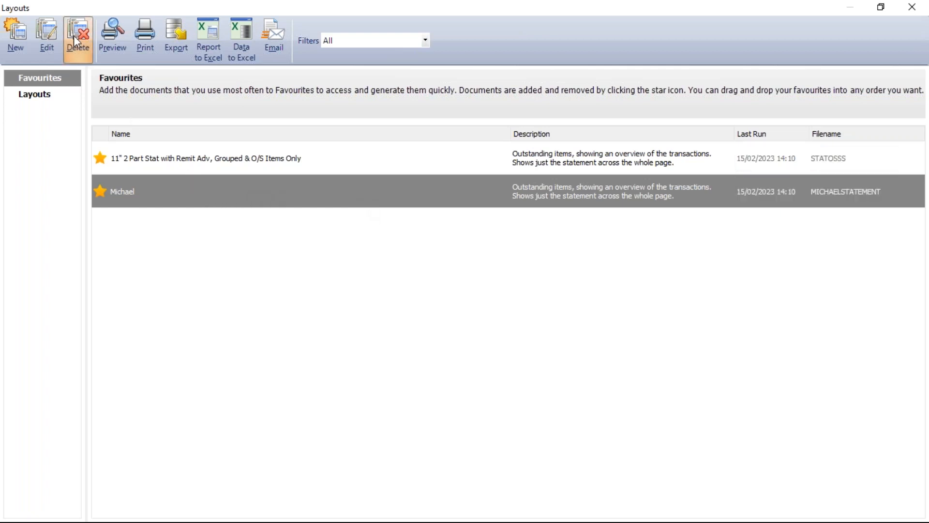
Open the custom statement layout for editing and bring up its email settings, keeping Entire Report as the message content.
click(47, 33)
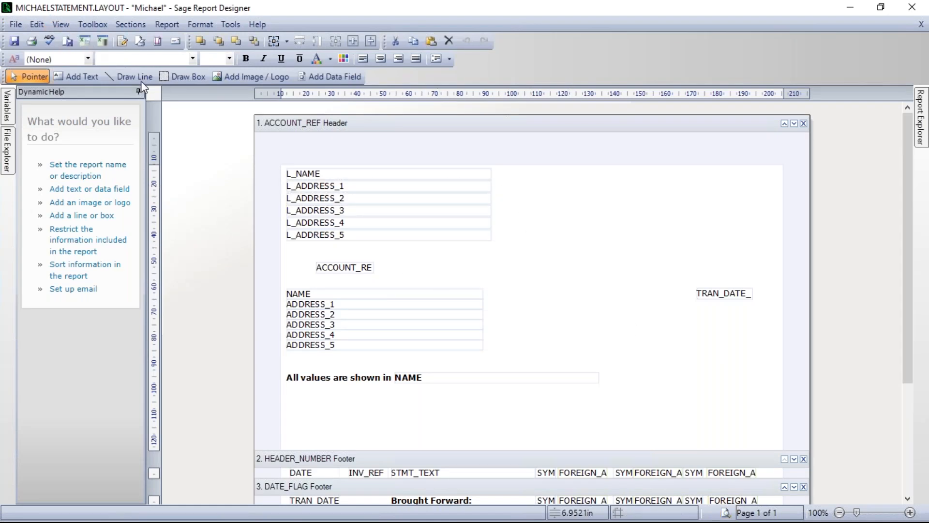
click(165, 25)
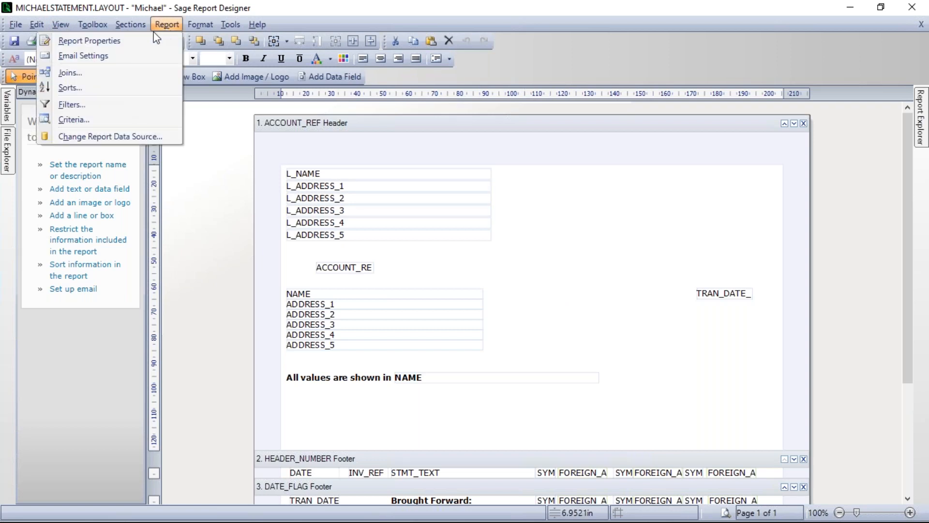
click(75, 57)
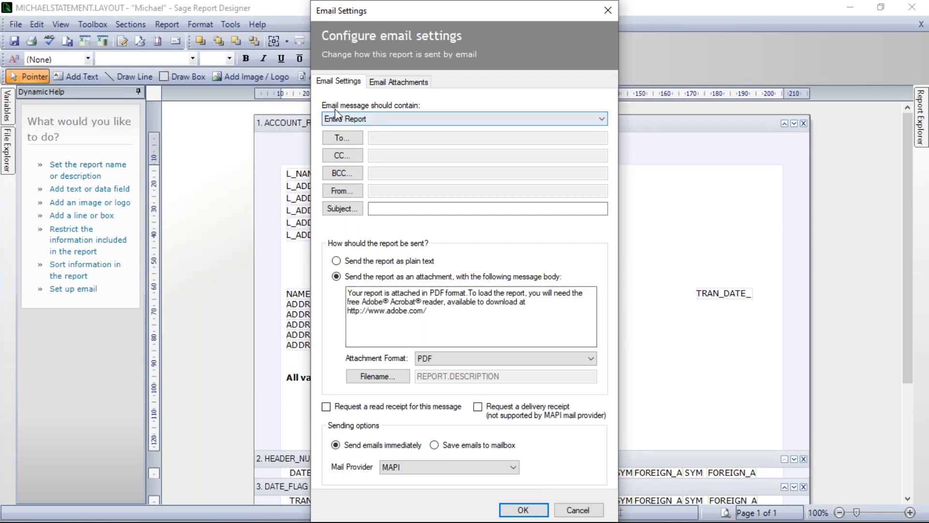
click(376, 119)
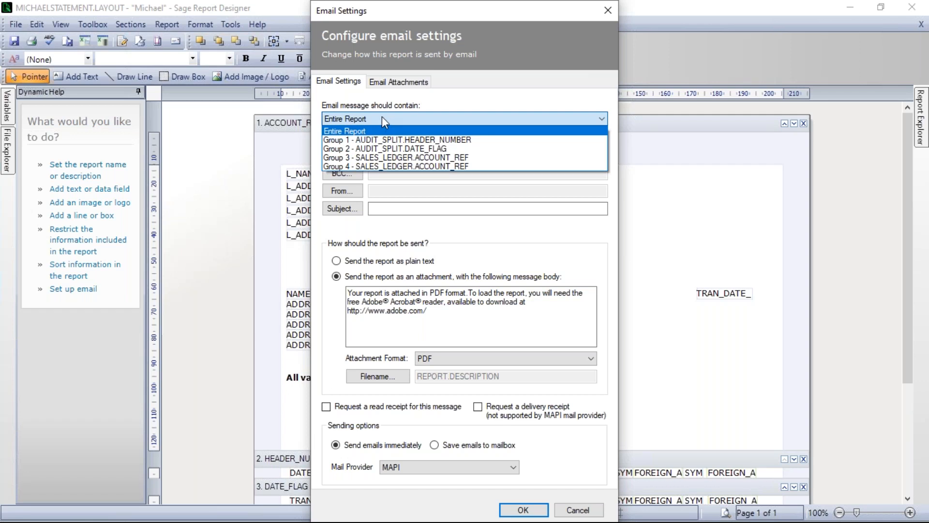
click(383, 116)
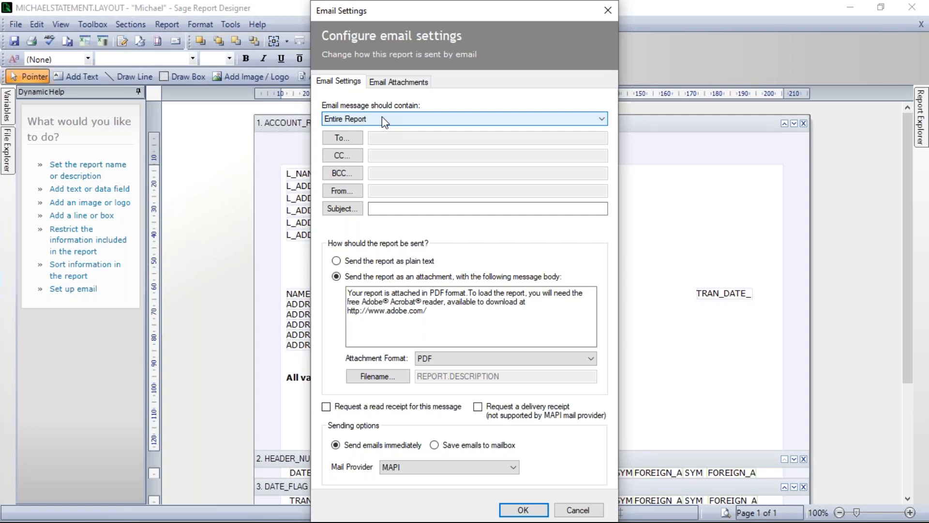
Add the SALES_LEDGER.E_MAIL field as an expression defining the email's To recipients.
click(345, 136)
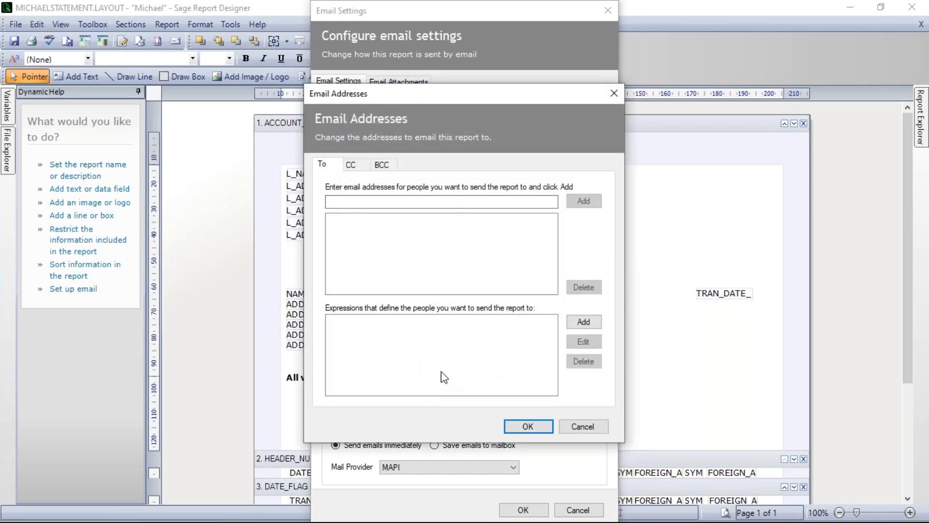
click(584, 322)
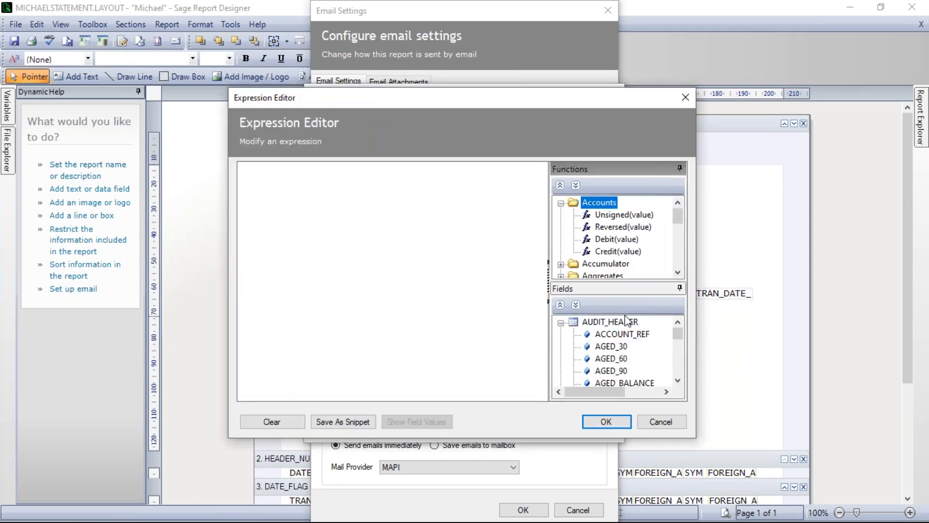
click(561, 322)
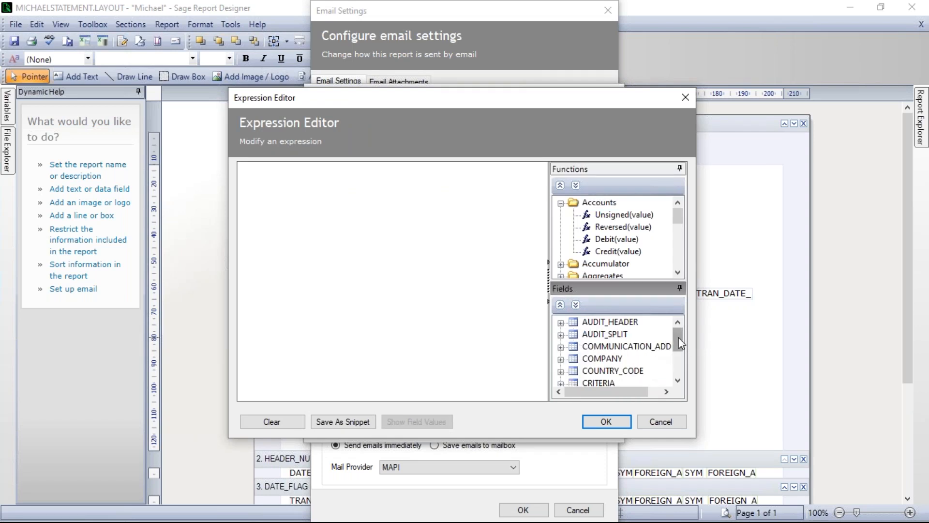
drag(679, 336, 678, 362)
click(594, 372)
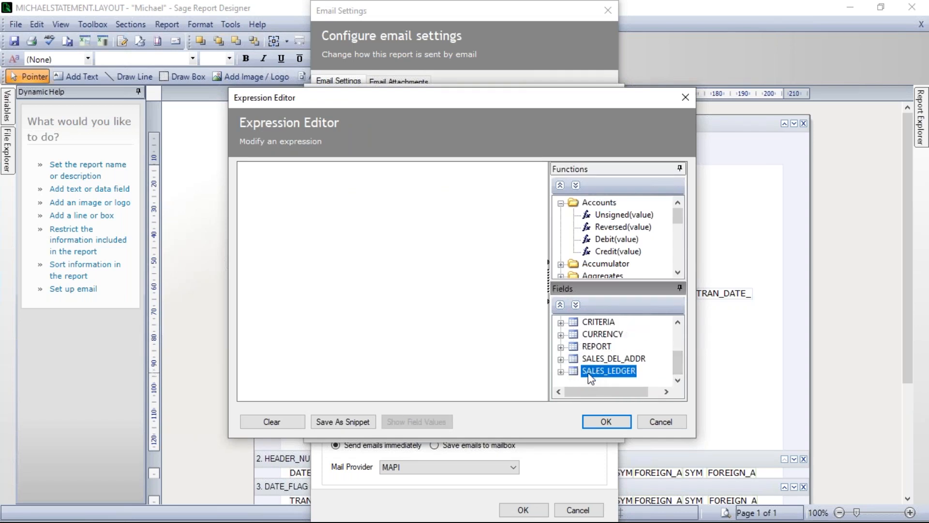
click(560, 372)
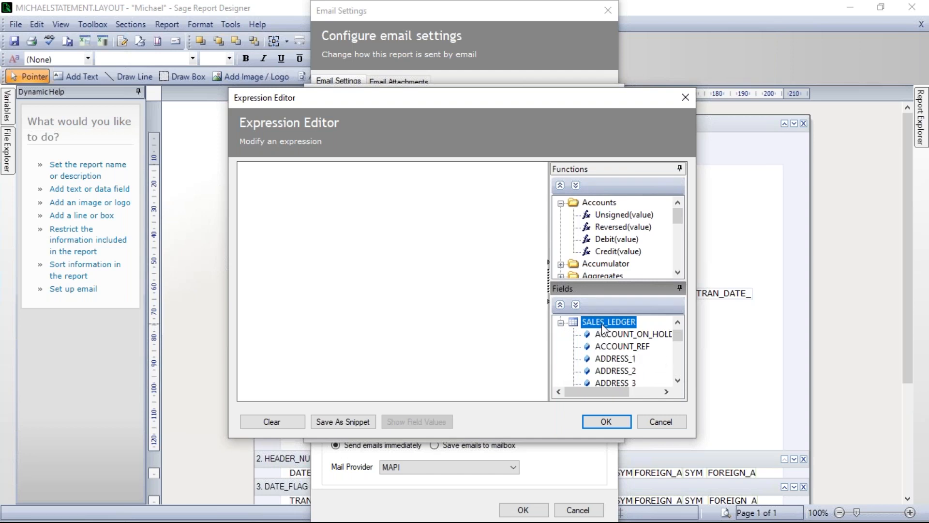
drag(678, 334, 681, 349)
click(678, 381)
click(678, 381)
click(678, 381)
click(678, 381)
click(678, 381)
double_click(678, 381)
click(678, 381)
double_click(678, 381)
double_click(678, 381)
click(678, 381)
double_click(678, 381)
double_click(678, 381)
double_click(678, 381)
click(678, 381)
double_click(679, 381)
double_click(678, 381)
click(678, 381)
click(678, 380)
click(678, 381)
click(678, 381)
click(678, 381)
click(679, 381)
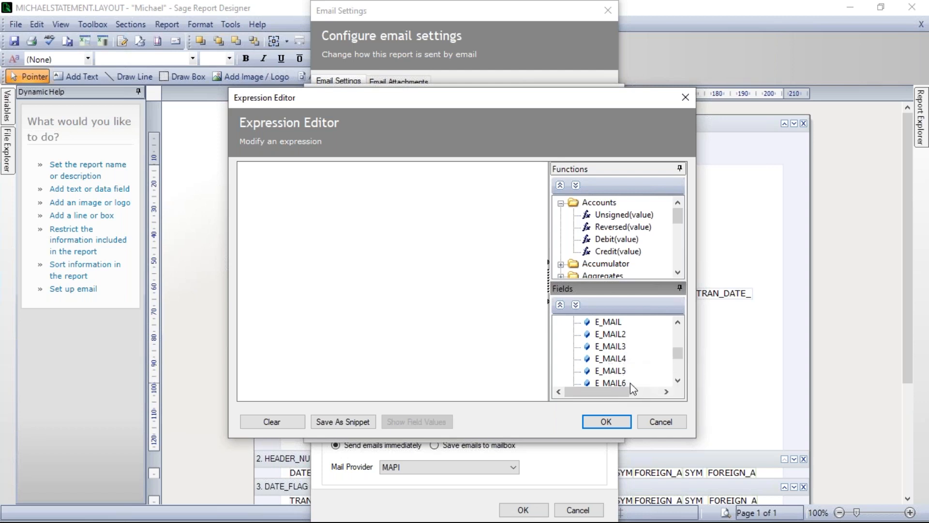
click(613, 326)
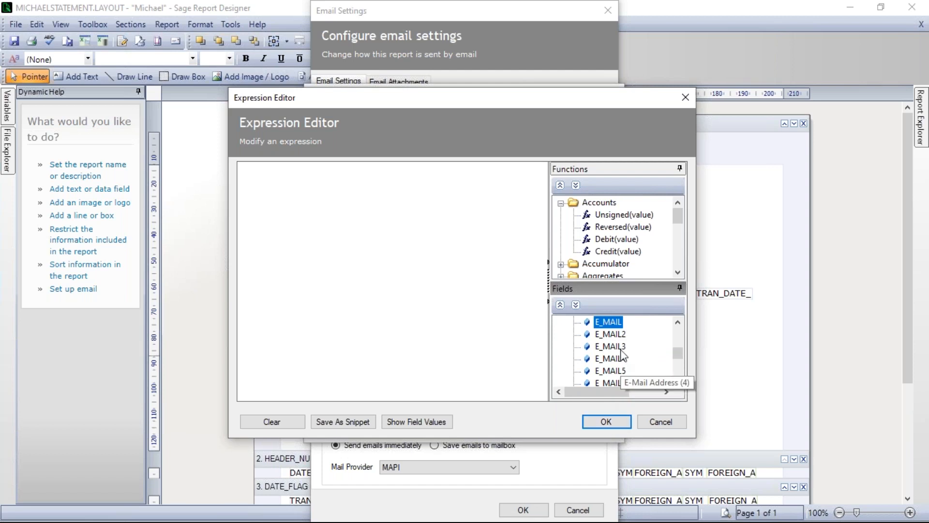
double_click(607, 323)
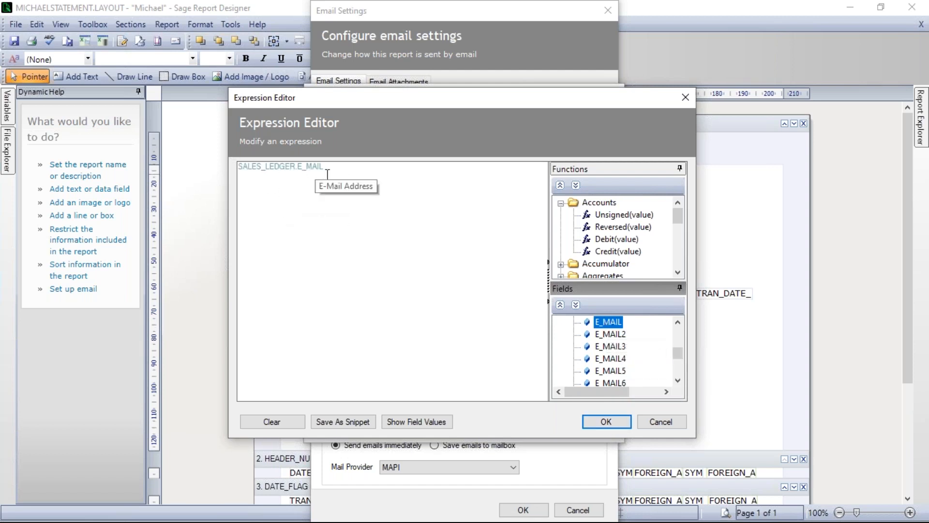
click(610, 424)
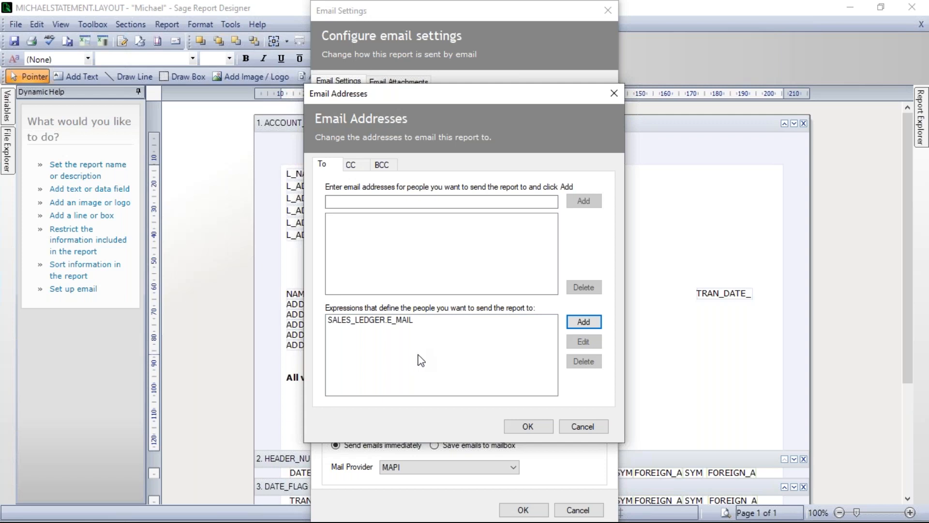
Add SALES_LEDGER.E_MAIL2 as a second To recipient expression and accept the email addresses.
click(583, 321)
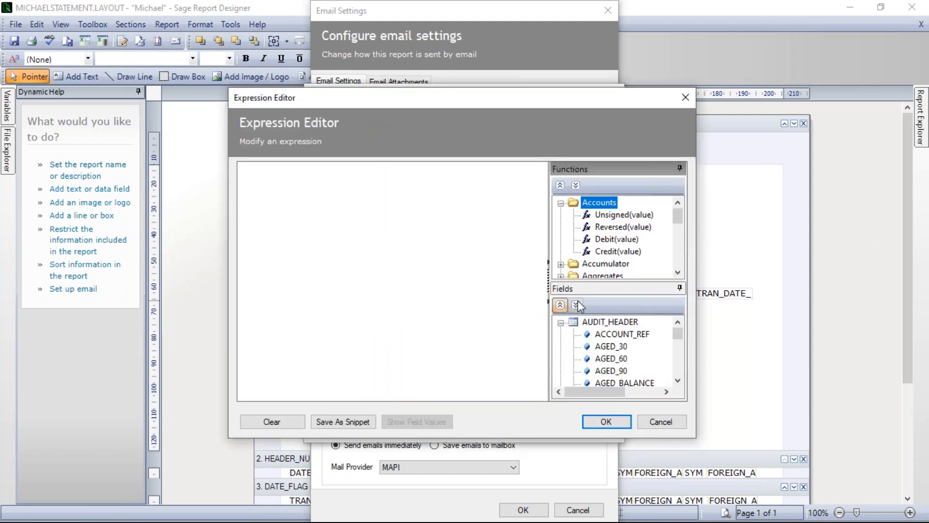
click(561, 323)
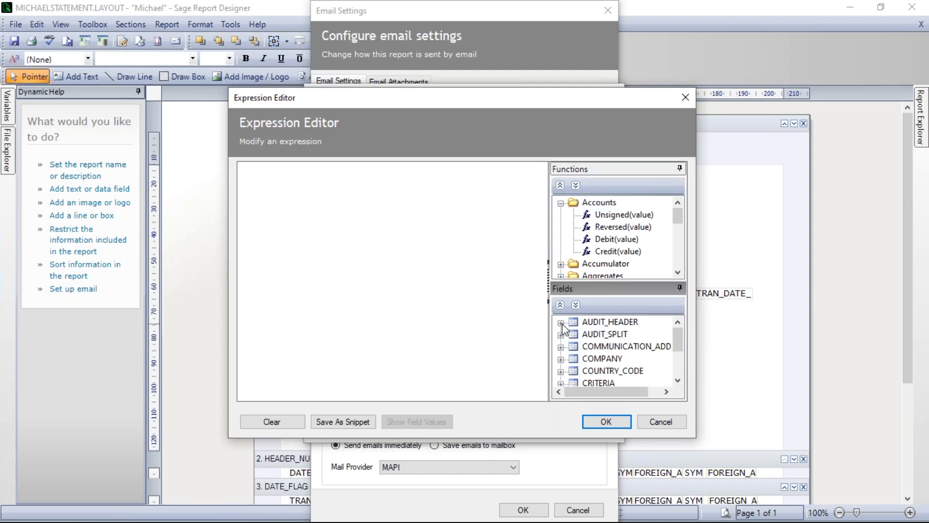
drag(681, 339, 682, 375)
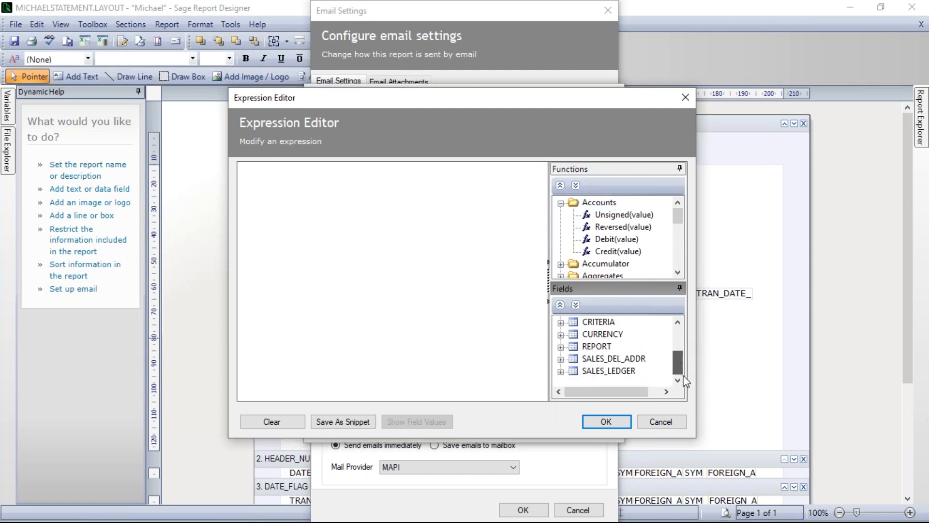
double_click(584, 371)
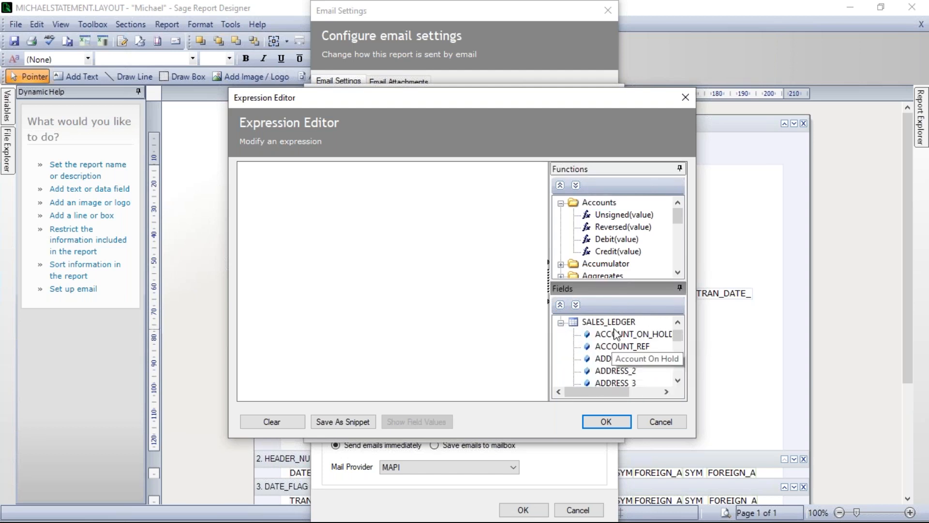
drag(678, 336, 680, 347)
click(678, 381)
click(678, 381)
click(678, 381)
click(678, 380)
click(678, 381)
click(678, 381)
double_click(616, 359)
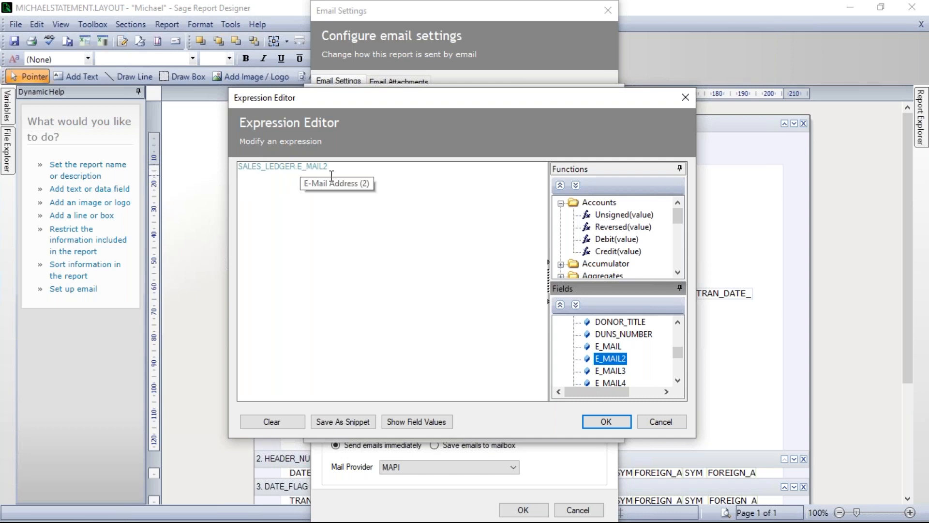
click(607, 422)
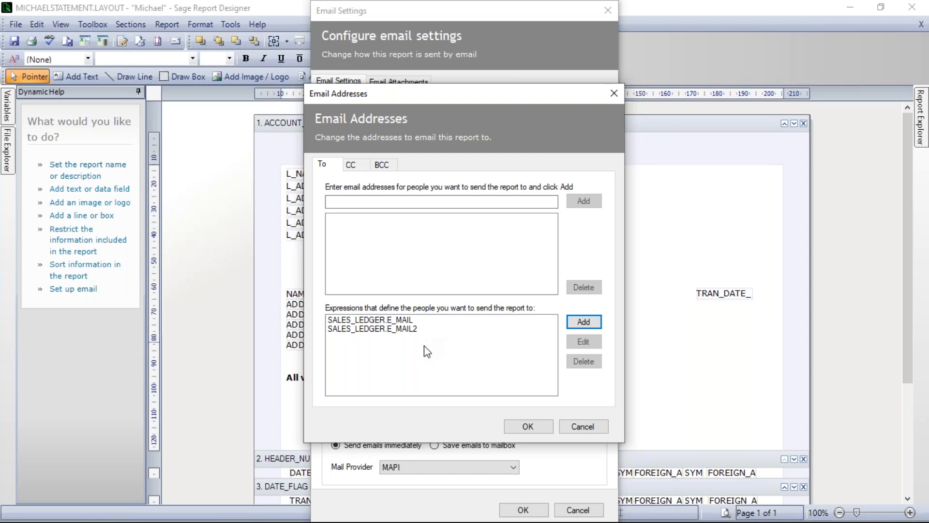
click(528, 426)
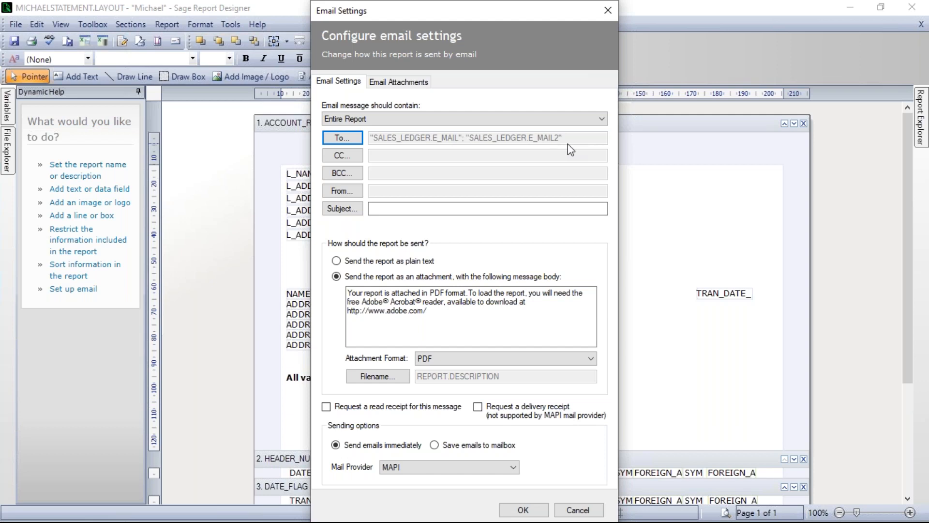
click(343, 174)
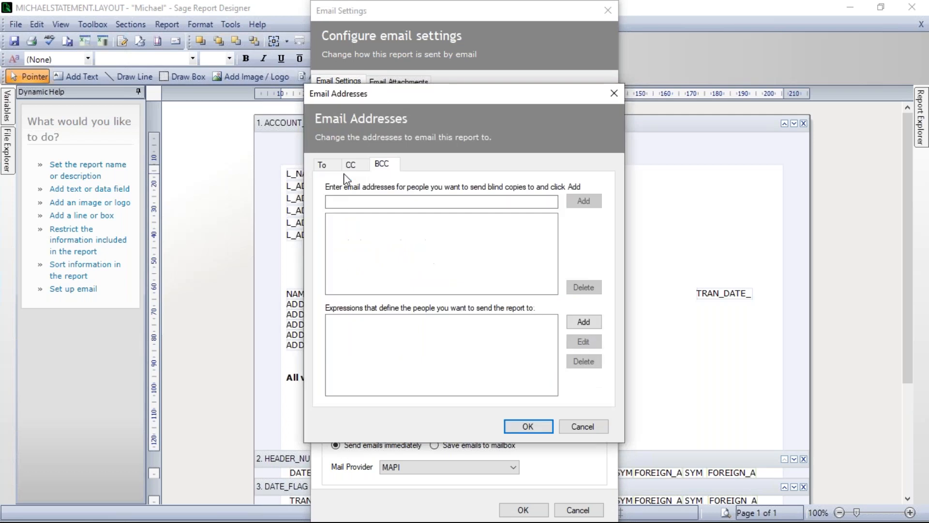
click(347, 201)
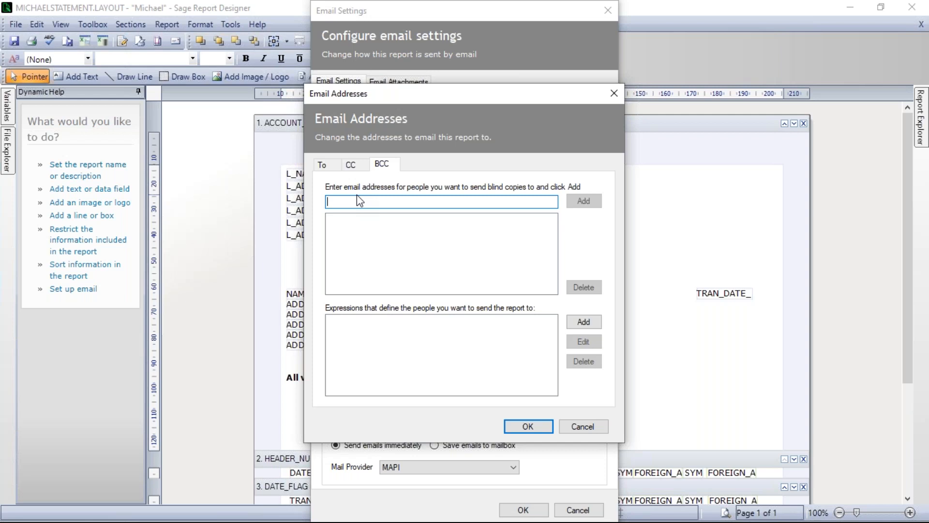
click(583, 426)
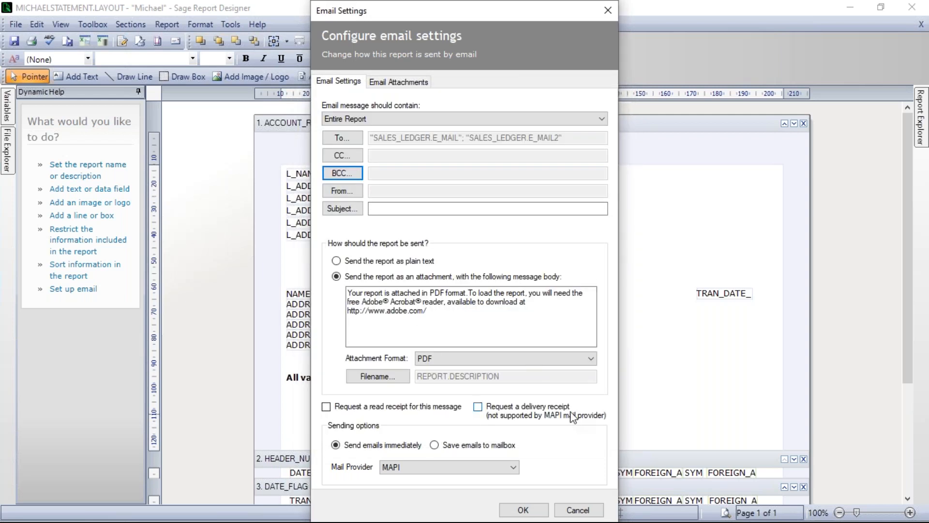
Set the email subject to the text expression "Monthly Statement", enclosed in quotation marks.
click(349, 212)
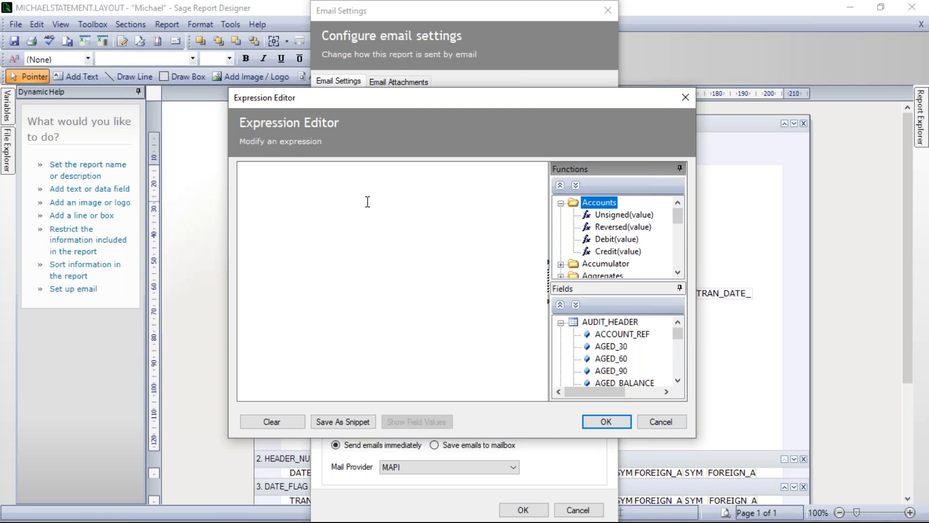
click(339, 174)
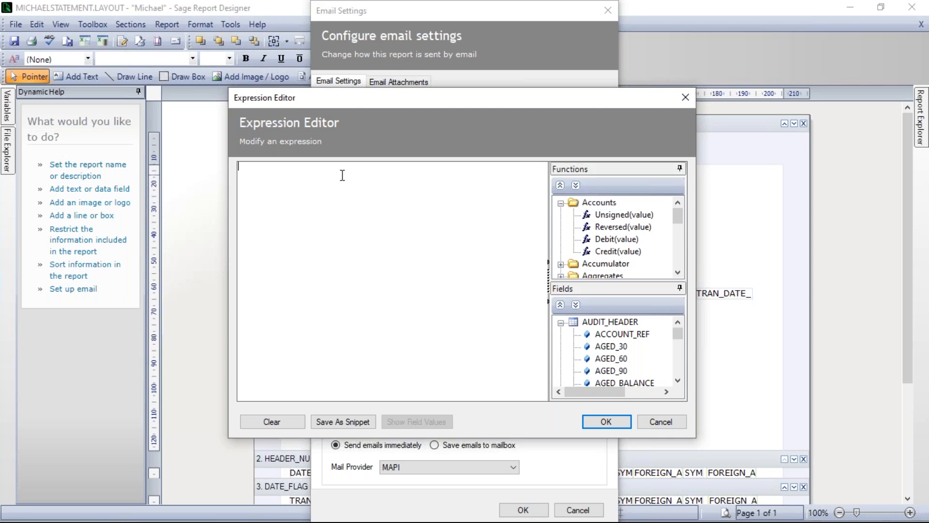
text(Month)
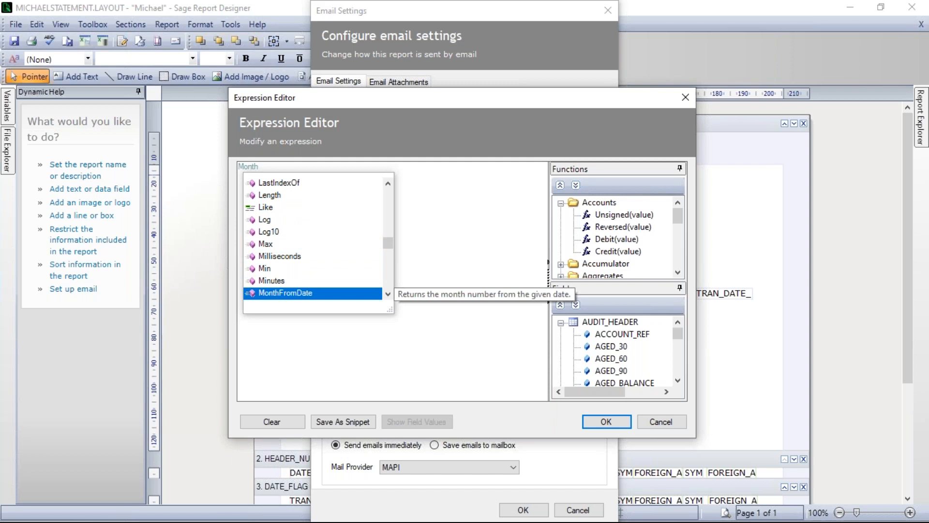
text(ly )
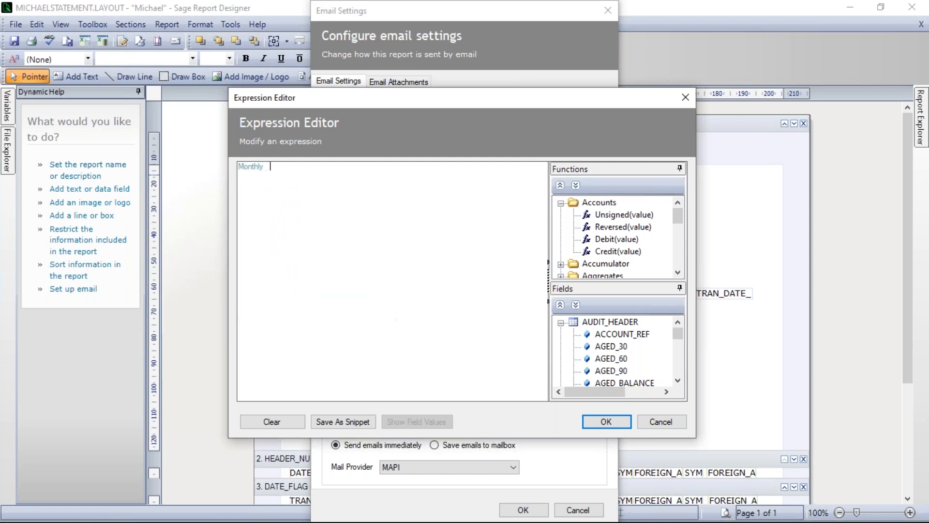
text(Statement)
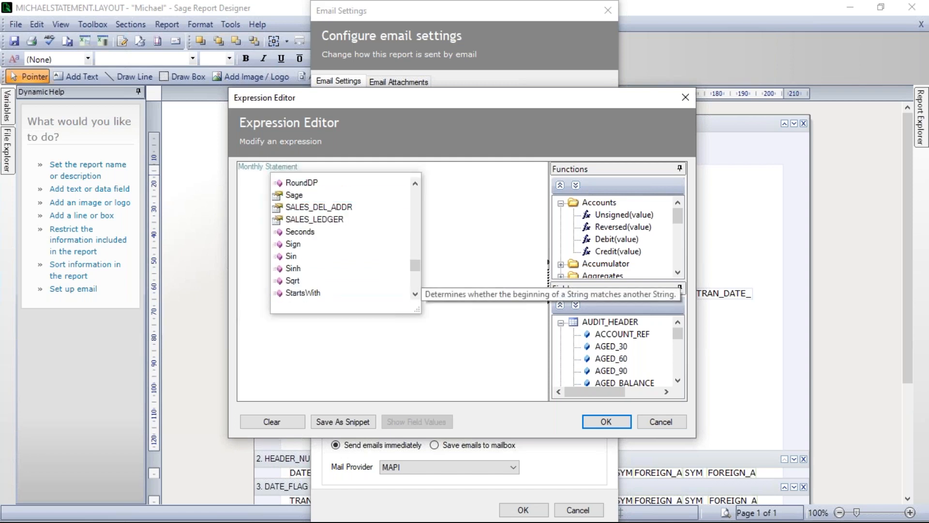
click(317, 168)
text(")
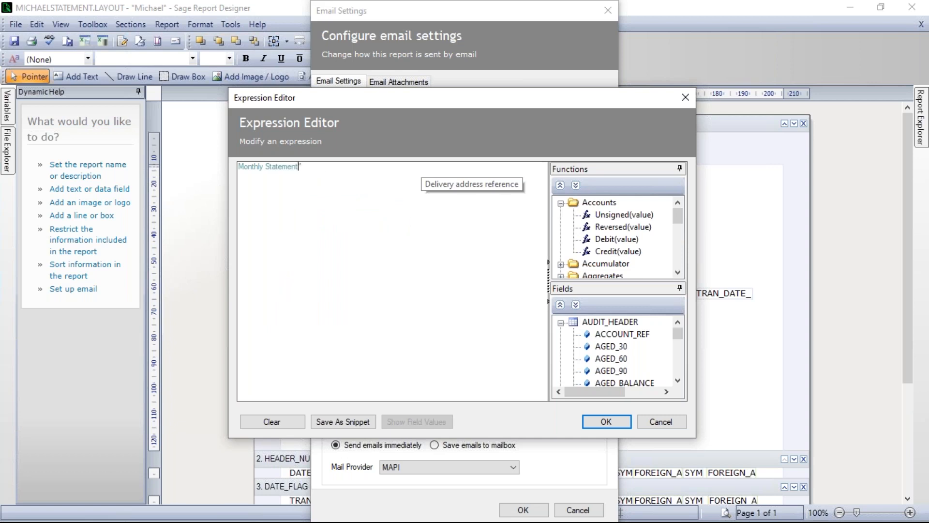
key(Home)
text(")
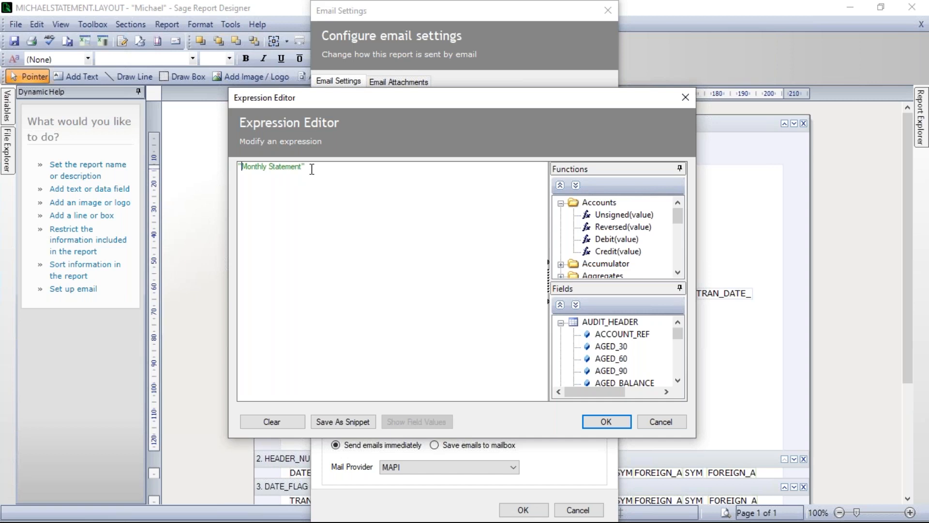
click(606, 421)
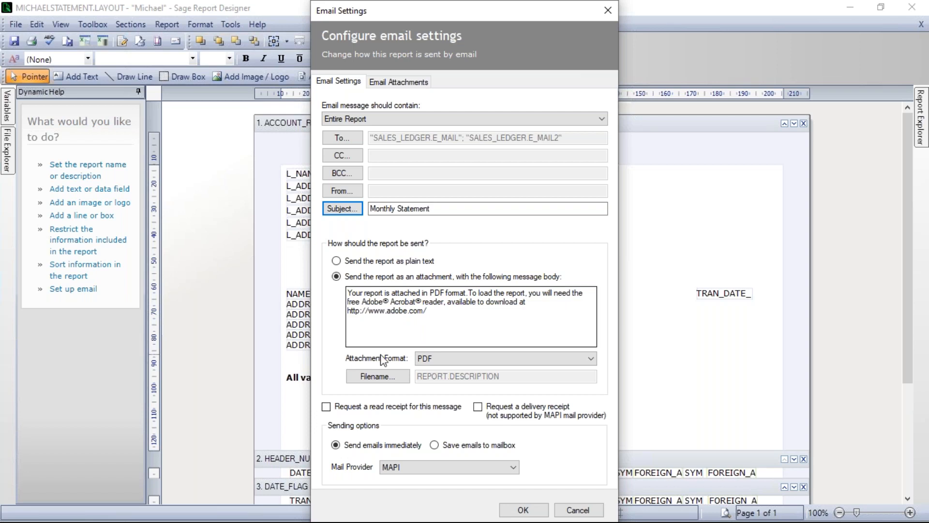
Choose PDF as the email attachment format and keep REPORT.DESCRIPTION as the attachment's filename expression.
click(591, 358)
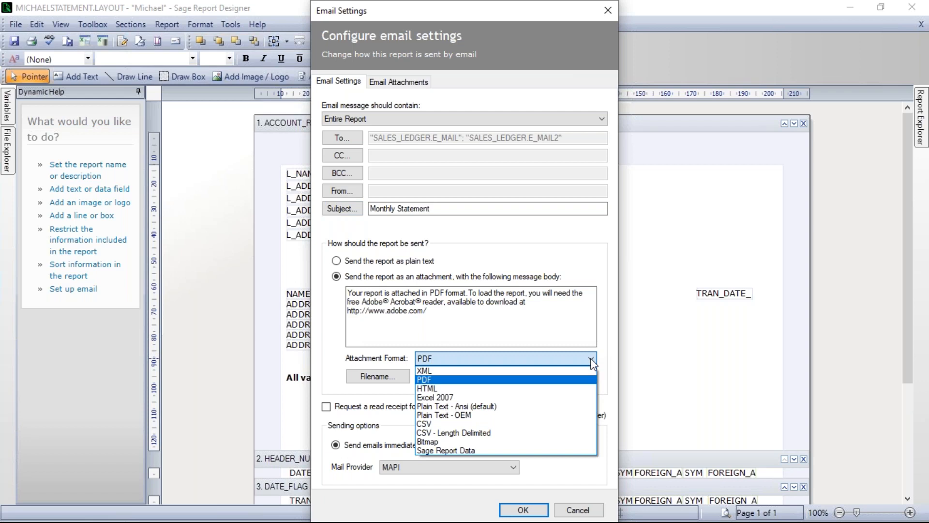
click(435, 380)
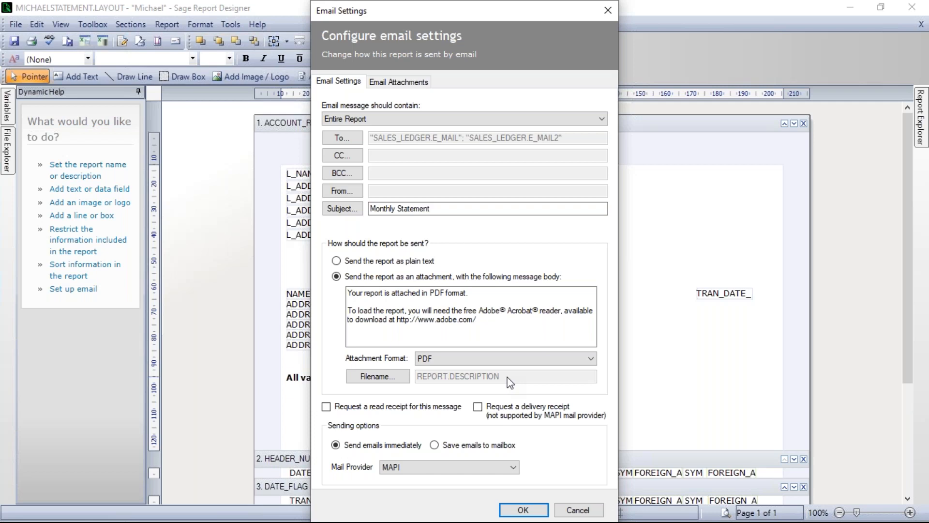
click(375, 379)
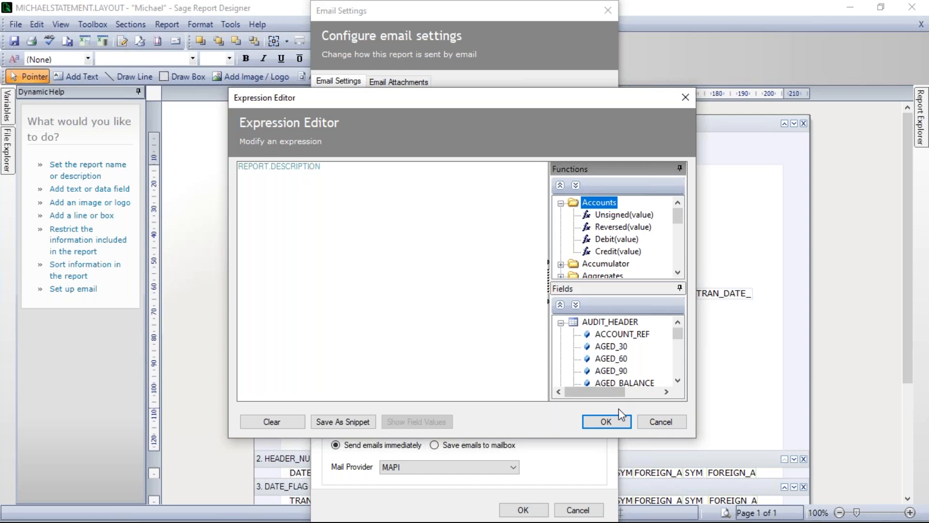
click(606, 421)
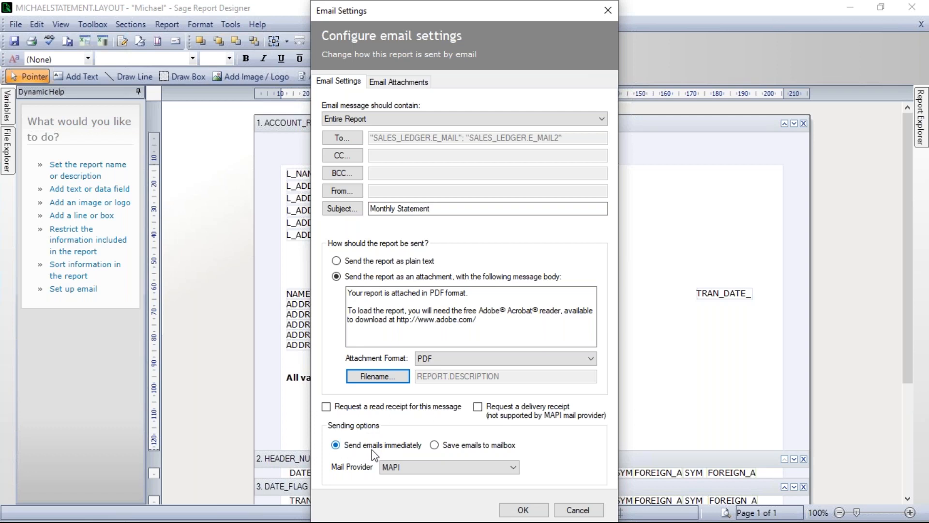
Set emails to be saved to the mailbox with Microsoft Outlook as mail provider, and accept the email settings.
click(434, 445)
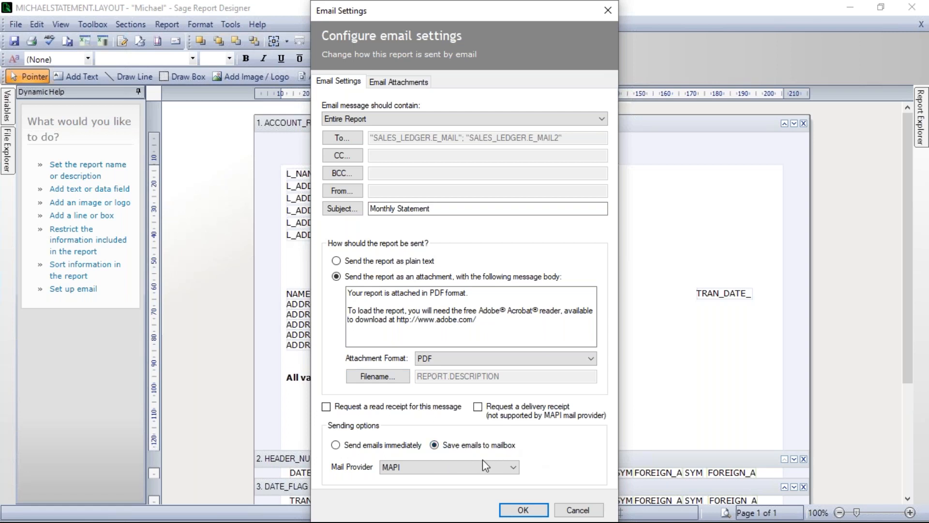
click(477, 464)
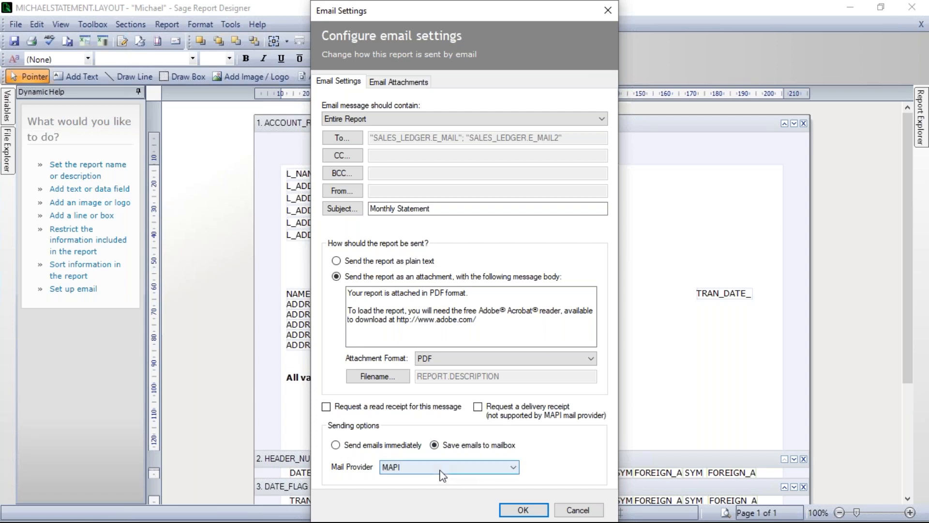
click(403, 490)
click(531, 512)
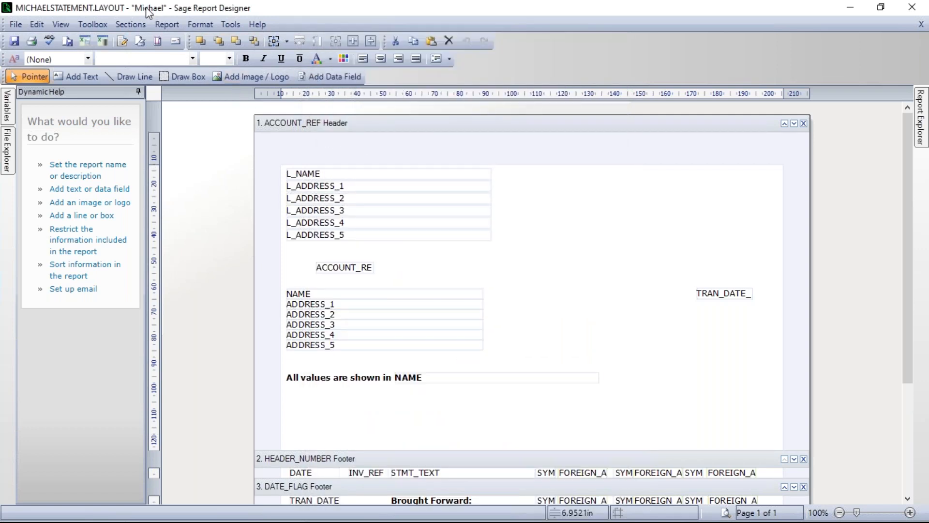
Save the custom statement layout, close the report designer and return to the customer list.
click(15, 24)
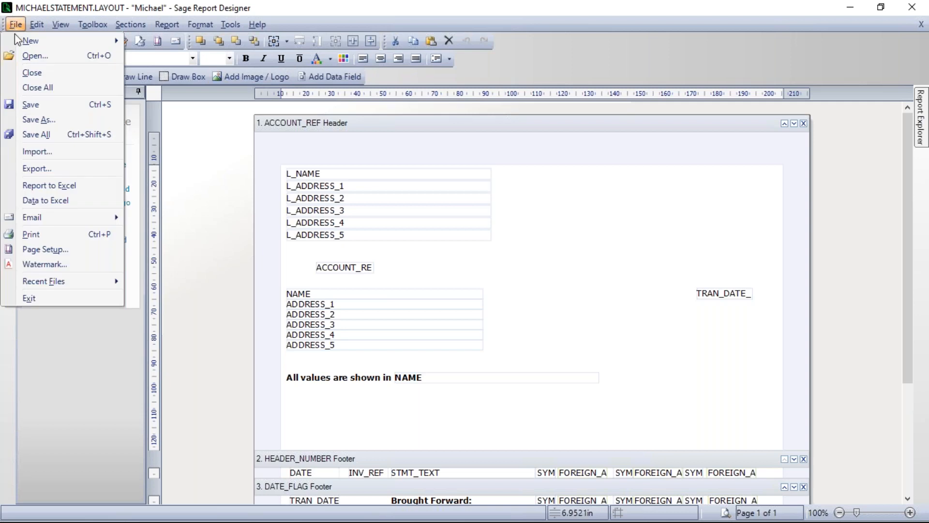
click(33, 103)
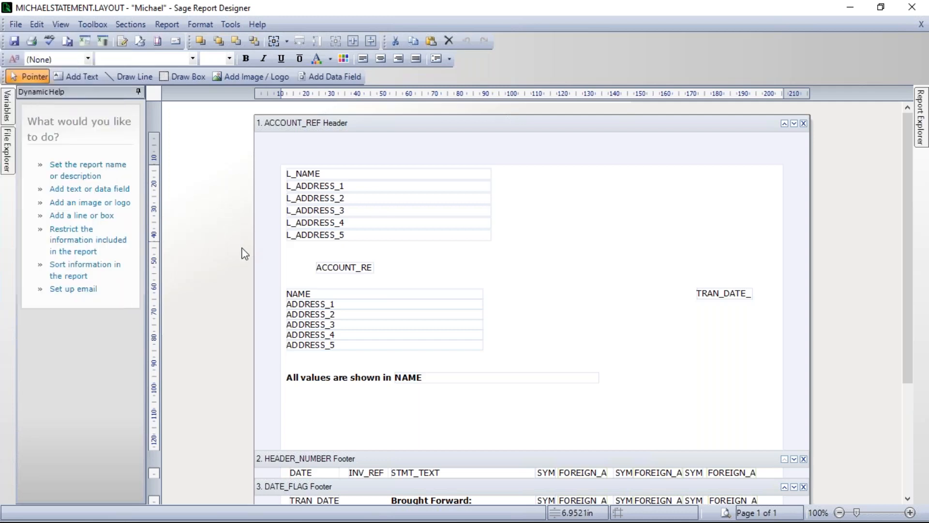
click(915, 8)
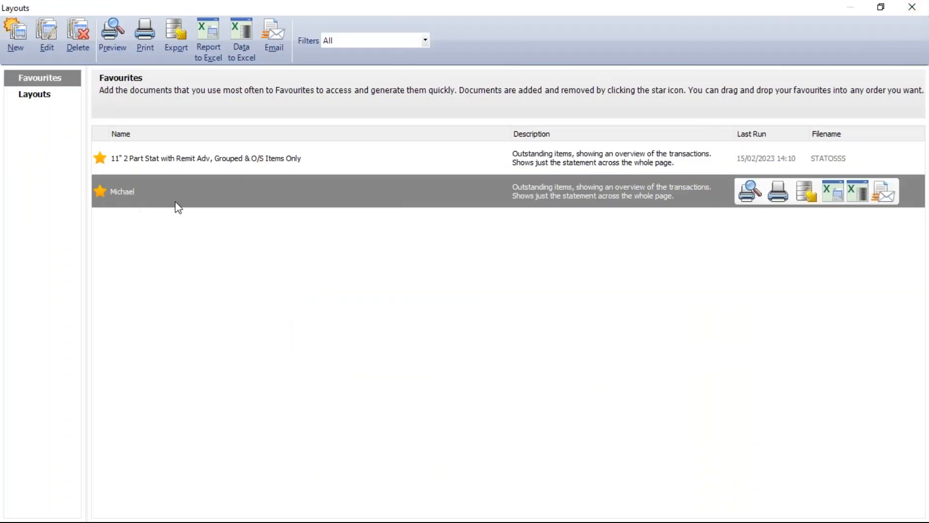
click(914, 6)
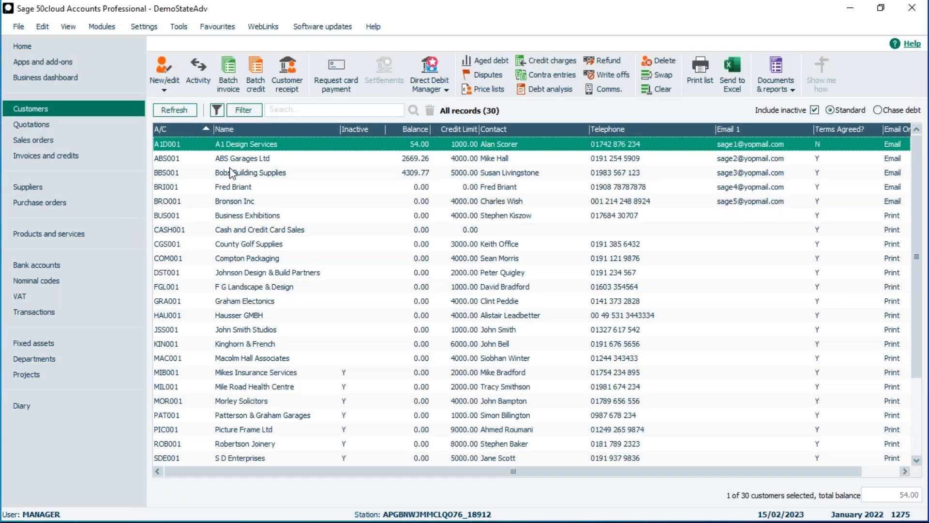
Add ABS Garages Ltd to the selected A1 Design Services customer and bring up the statement layouts.
click(264, 160)
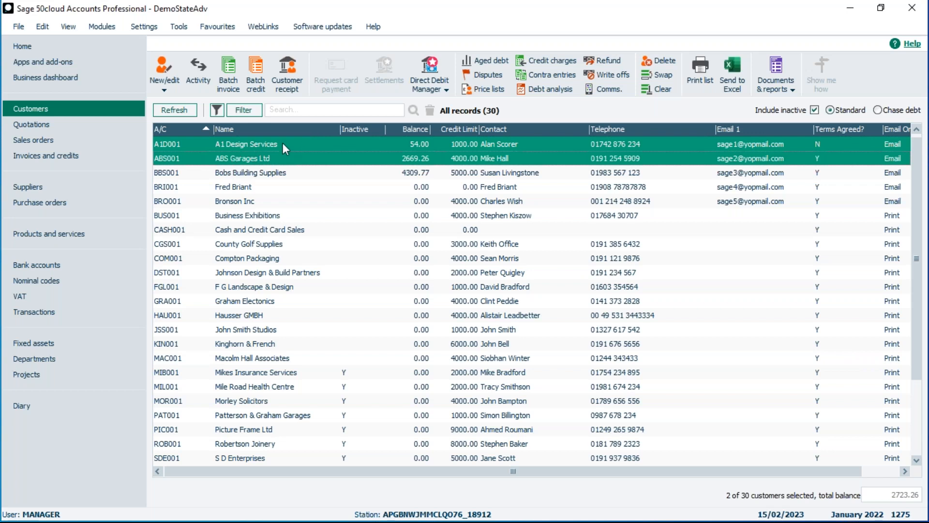
click(781, 82)
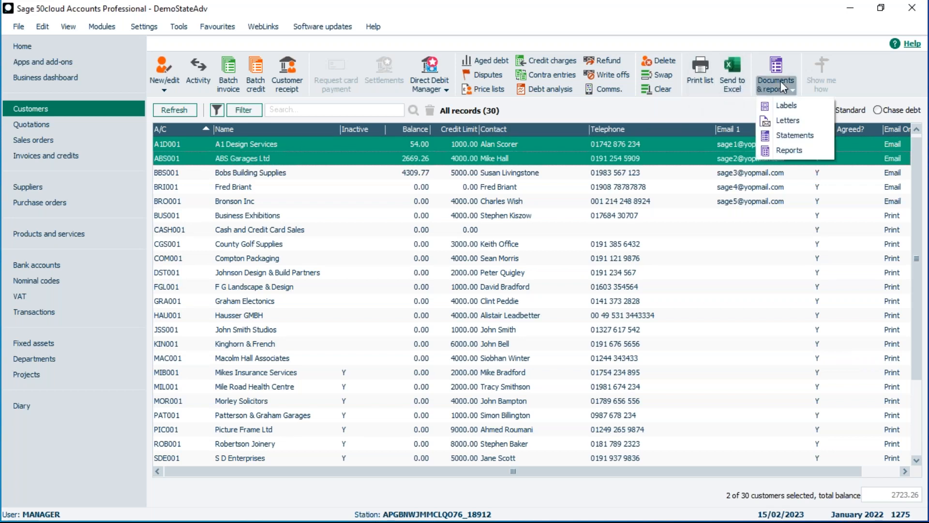
click(789, 137)
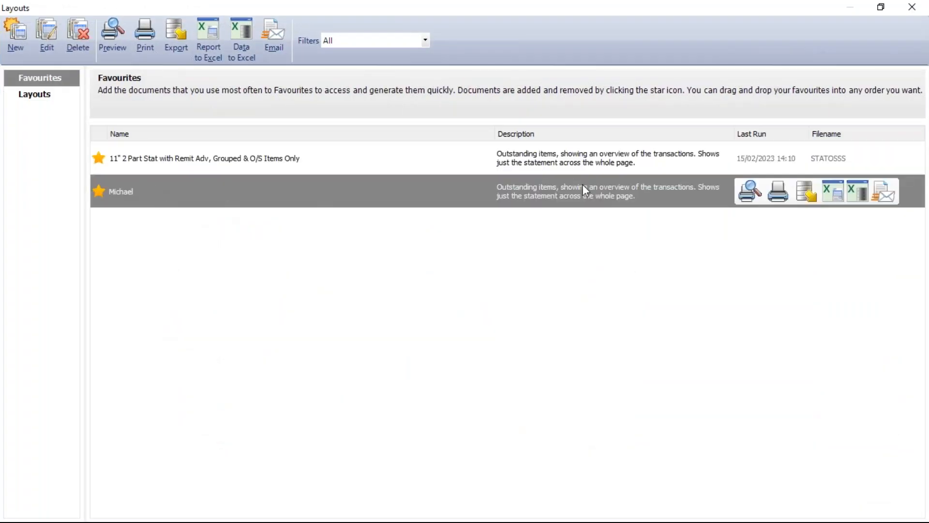
Email the custom statement layout using the default transaction date criteria, without updating the communication history.
click(885, 193)
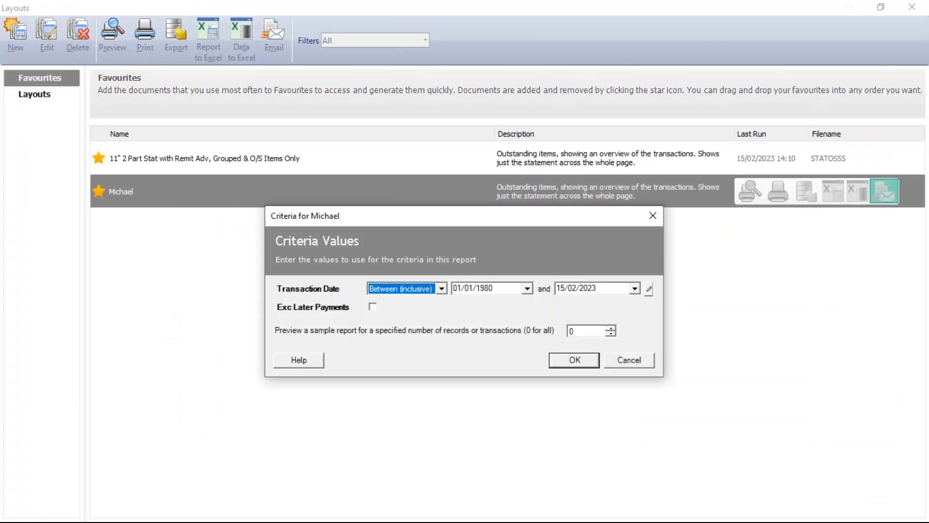
click(578, 361)
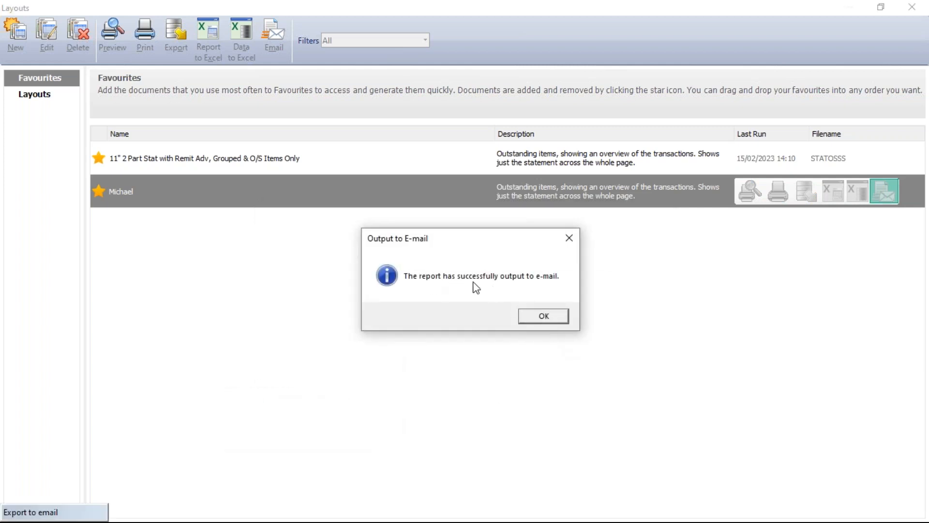
click(546, 316)
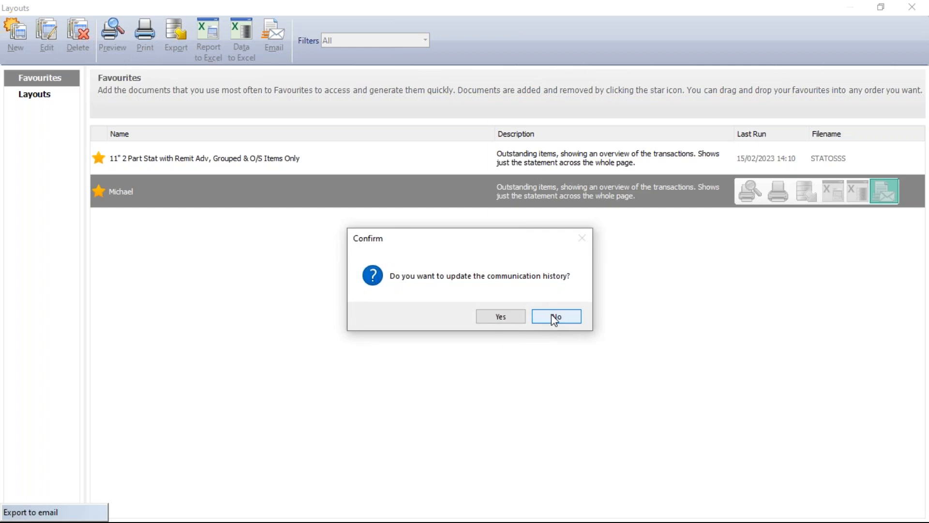
click(553, 317)
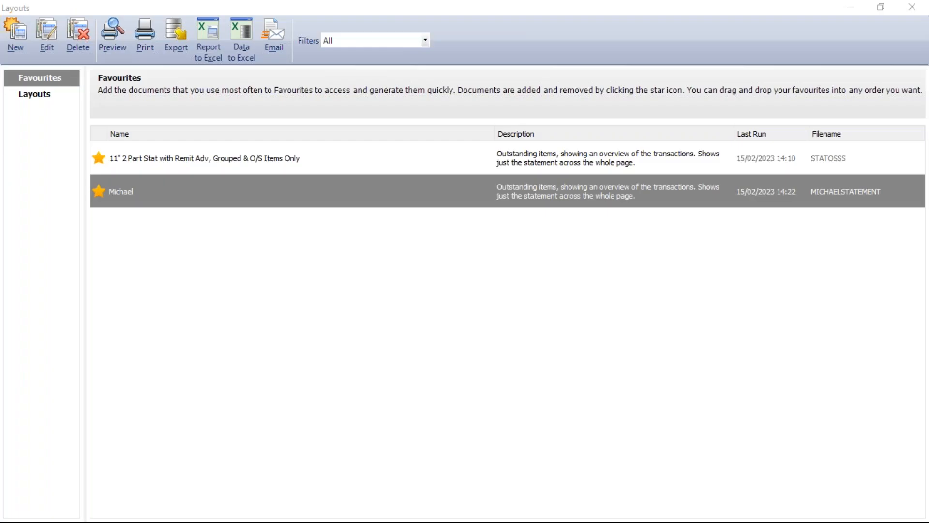
Switch to Outlook, open the Monthly Statement email in Drafts, send it and minimise Outlook.
key(alt+Tab)
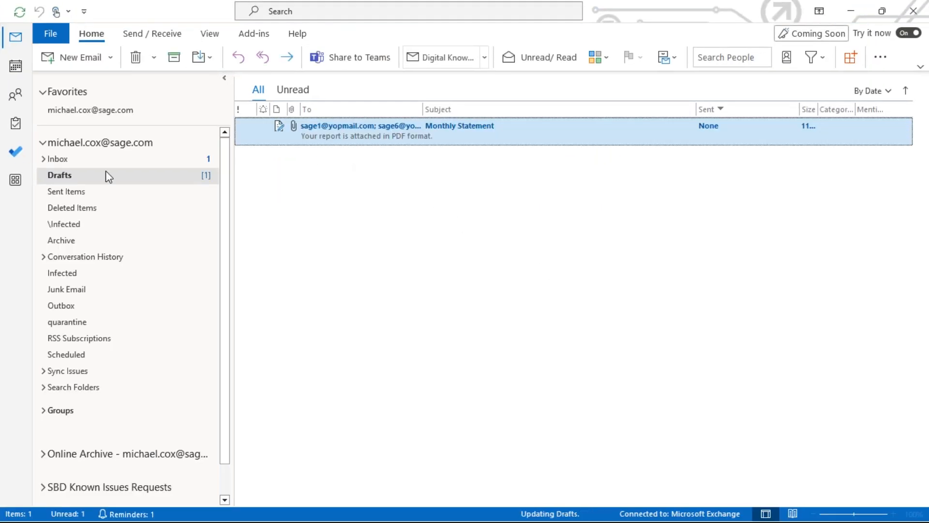
click(53, 176)
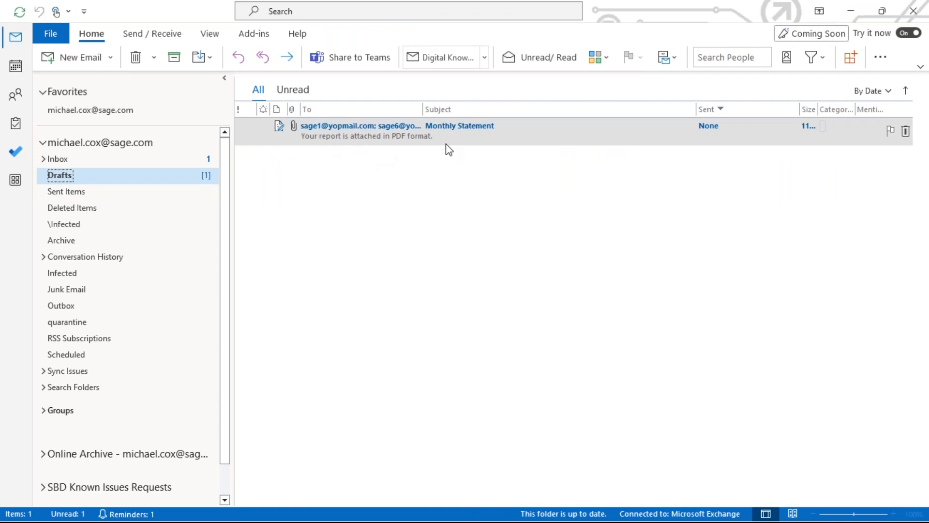
double_click(353, 141)
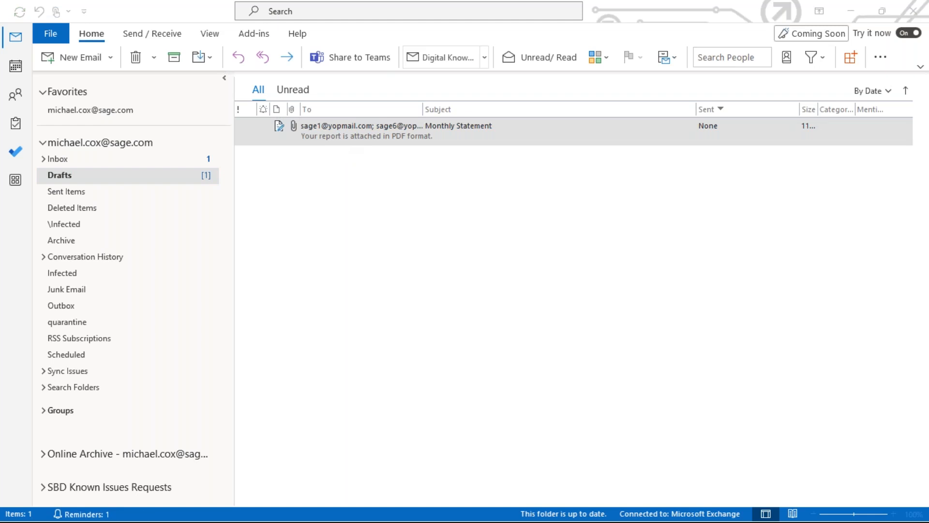
drag(730, 25, 603, 14)
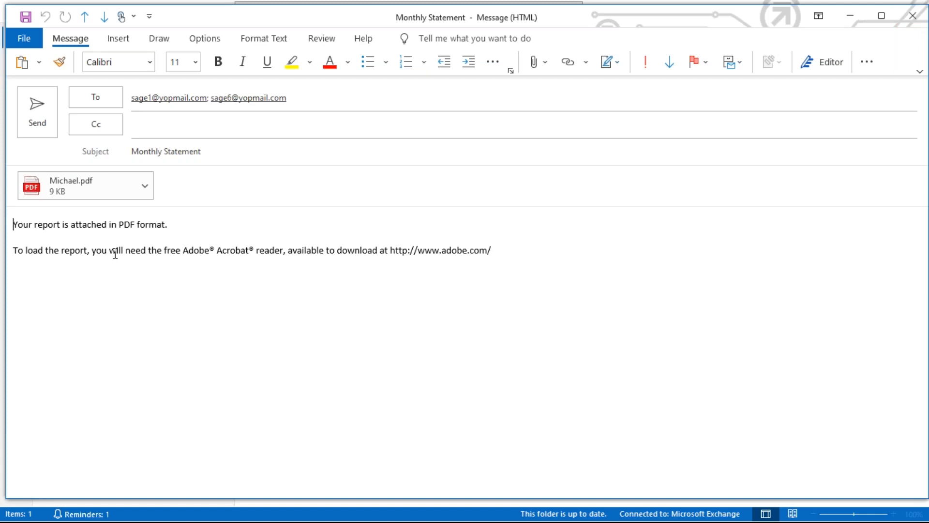
click(37, 109)
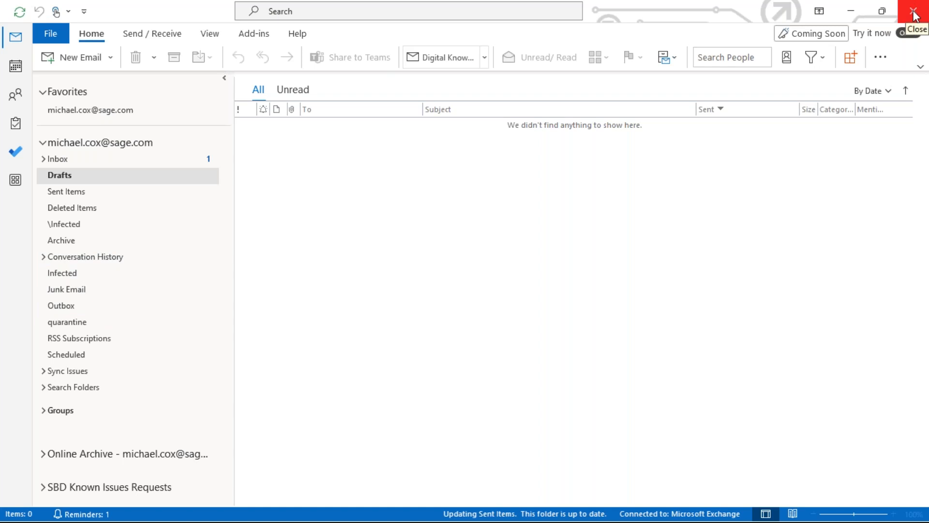
click(851, 11)
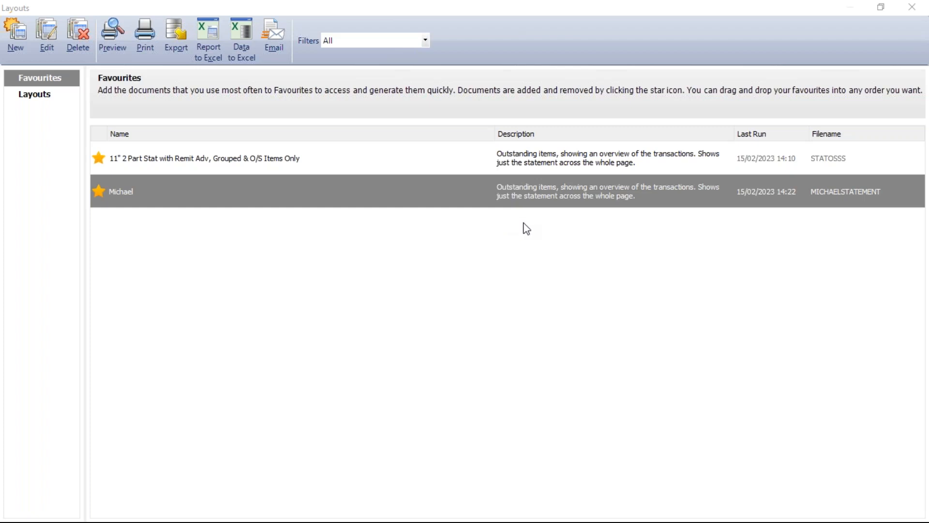
Reopen the custom layout's email settings and try Group 4 - SALES_LEDGER.ACCOUNT_REF as the email message content.
mouse_move(142, 194)
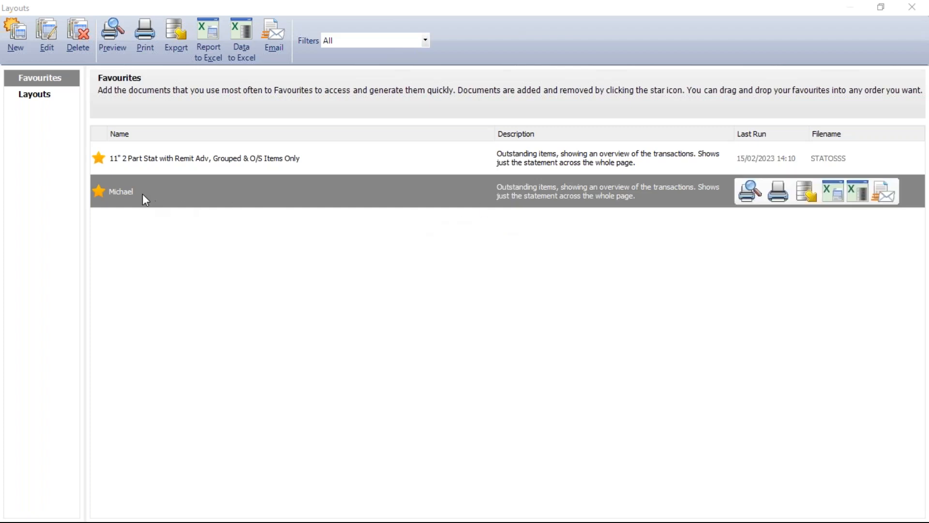
click(47, 34)
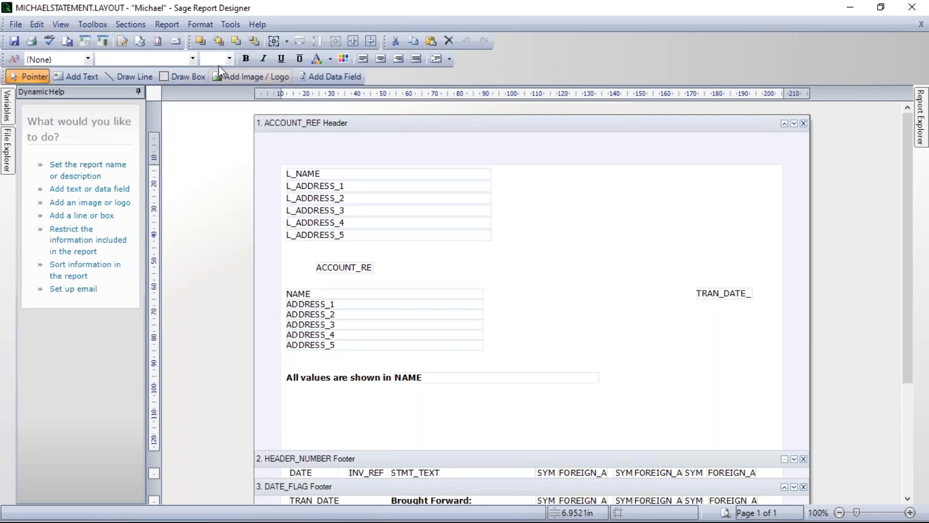
click(170, 24)
click(80, 55)
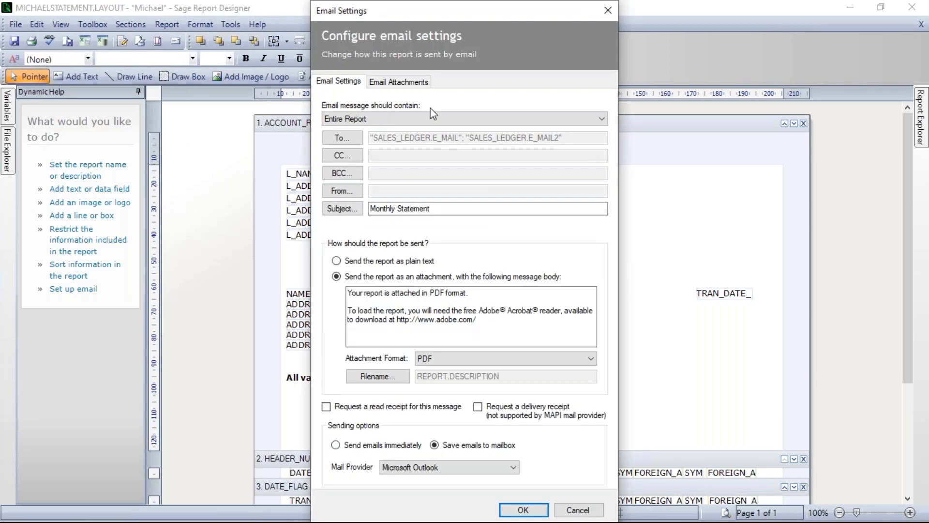
click(372, 123)
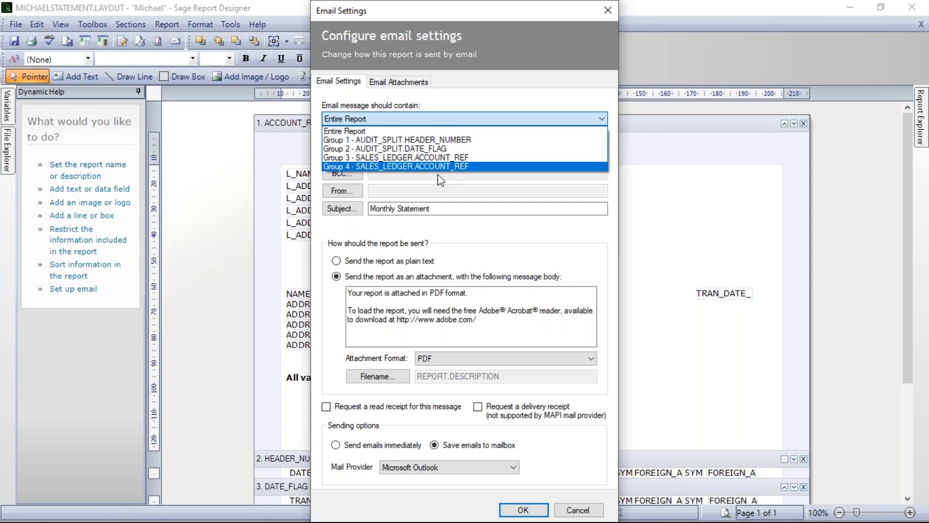
click(362, 164)
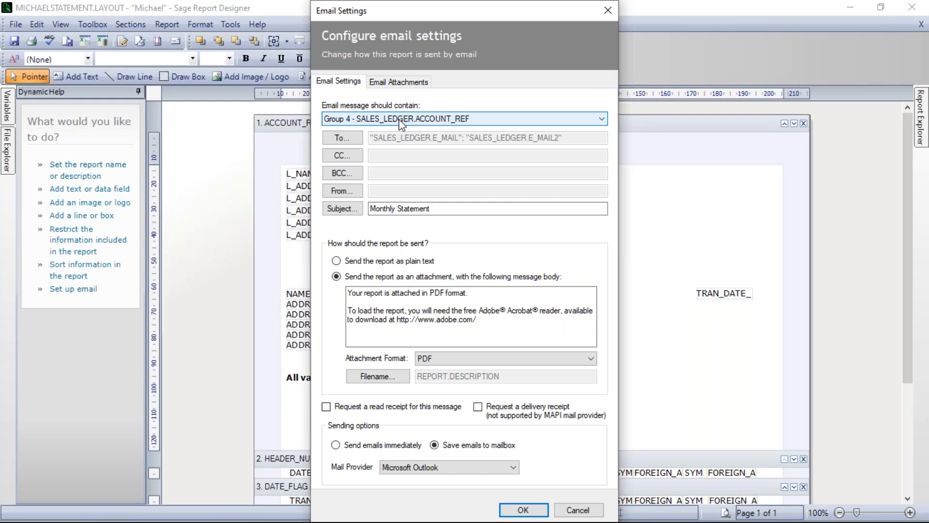
Review the email subject expression, discard the email settings changes and leave the report designer.
click(409, 209)
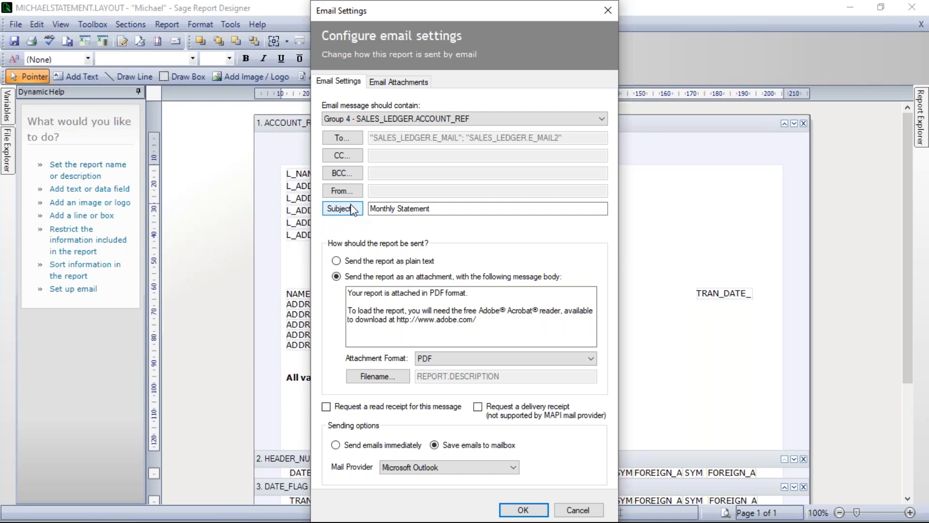
click(350, 208)
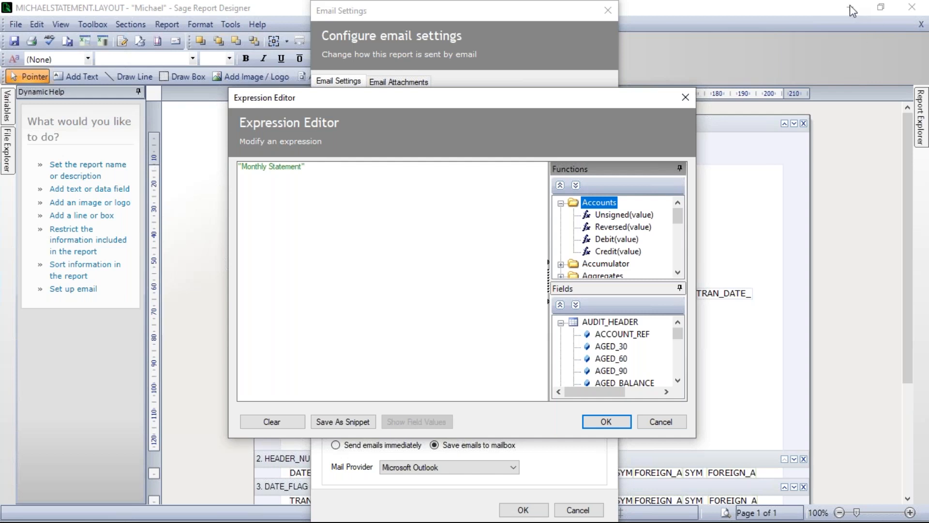
click(661, 421)
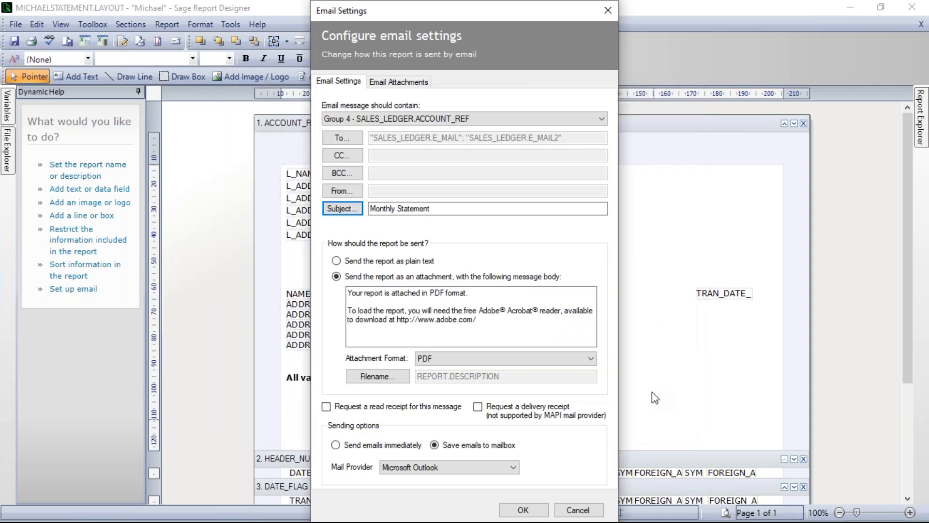
click(583, 512)
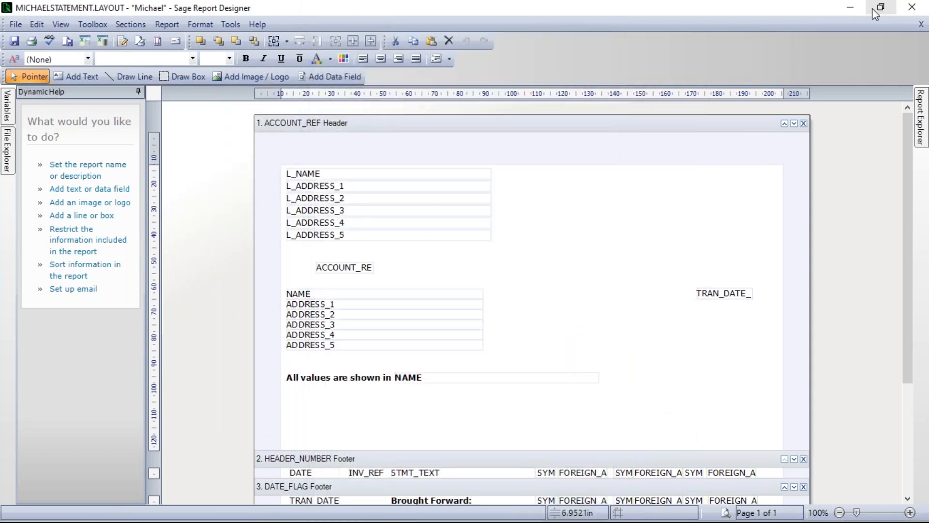
click(853, 8)
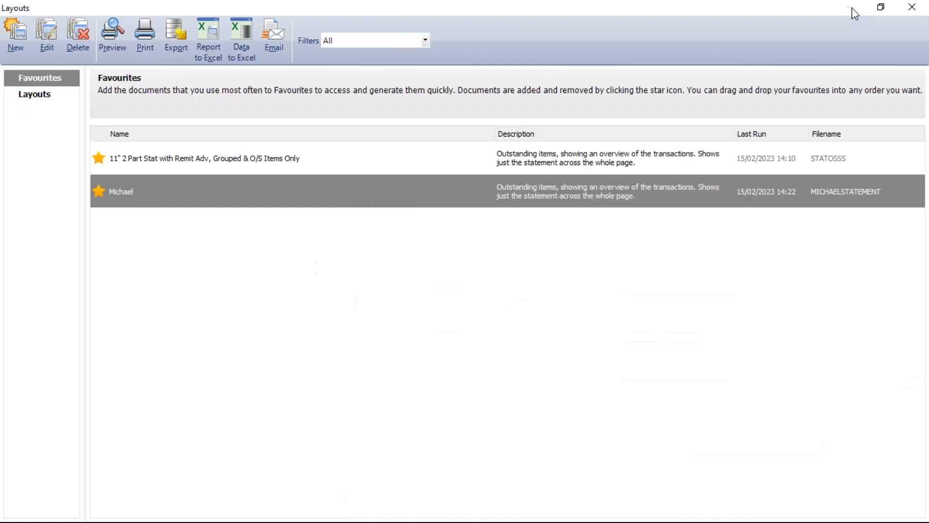
Close the layouts list, switch to Chrome and examine the statement expressions in the Common email subject expressions article.
click(908, 8)
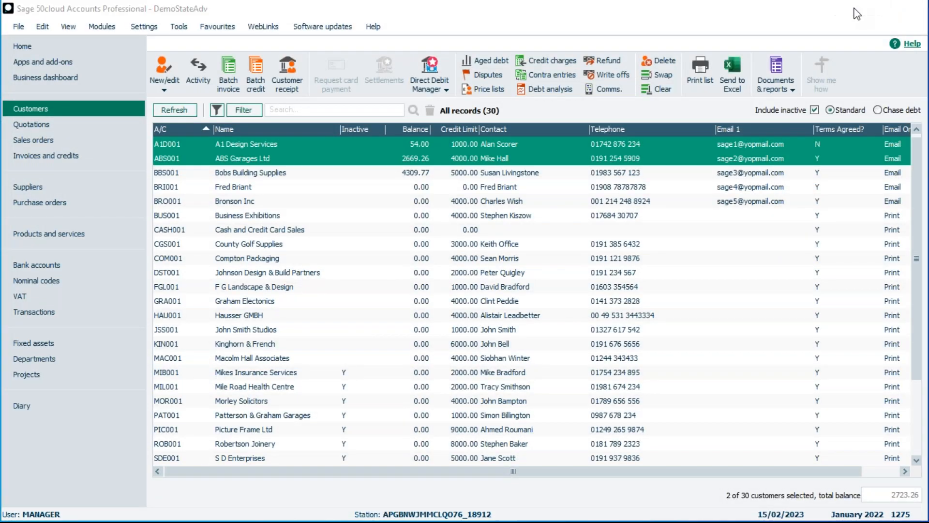
click(850, 8)
double_click(391, 22)
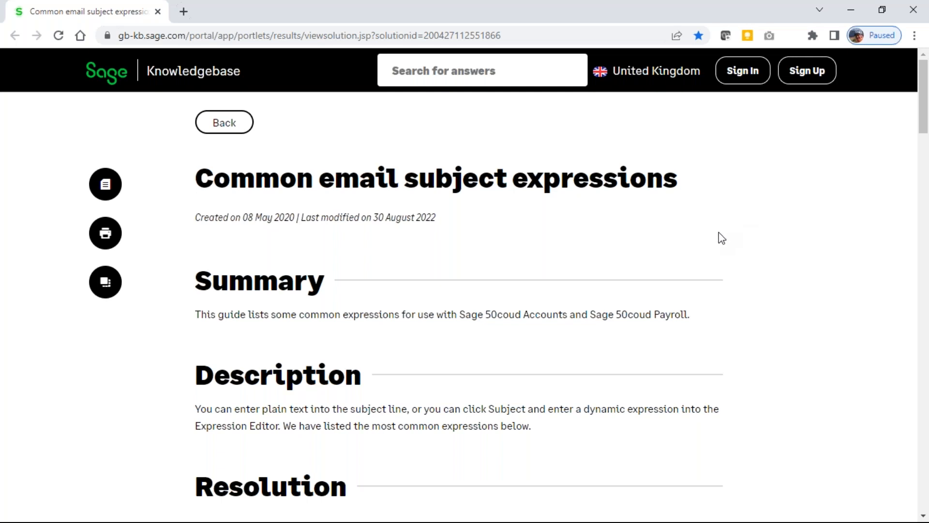
scroll(724, 236, down, 7)
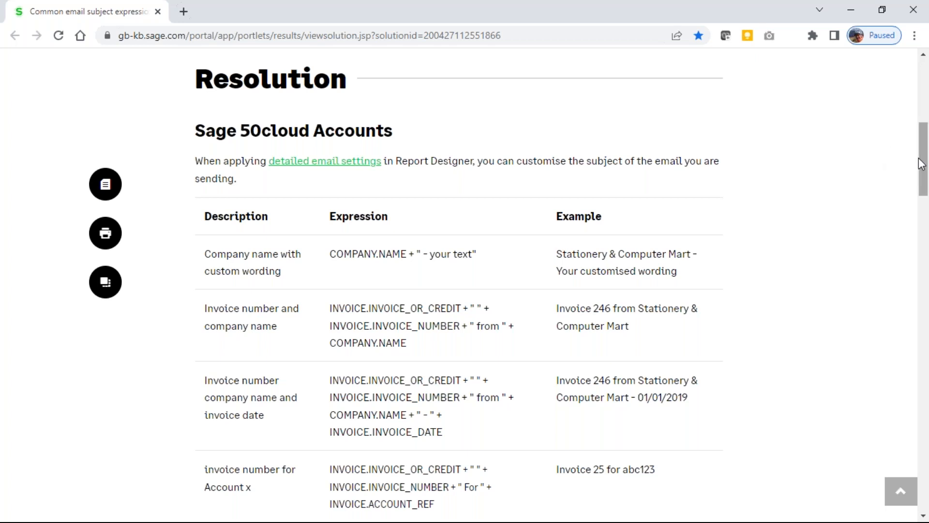
drag(923, 163, 926, 103)
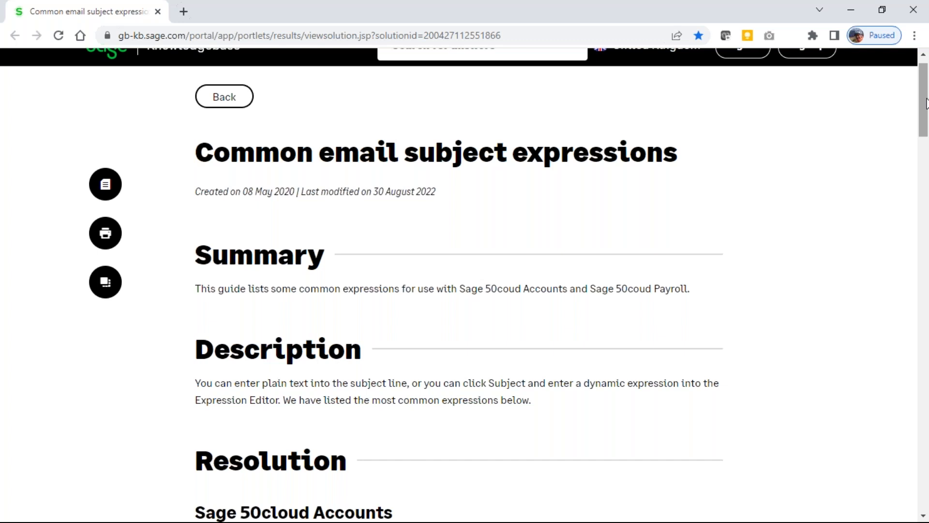
click(521, 39)
key(ctrl+a)
scroll(585, 184, down, 4)
scroll(589, 187, down, 4)
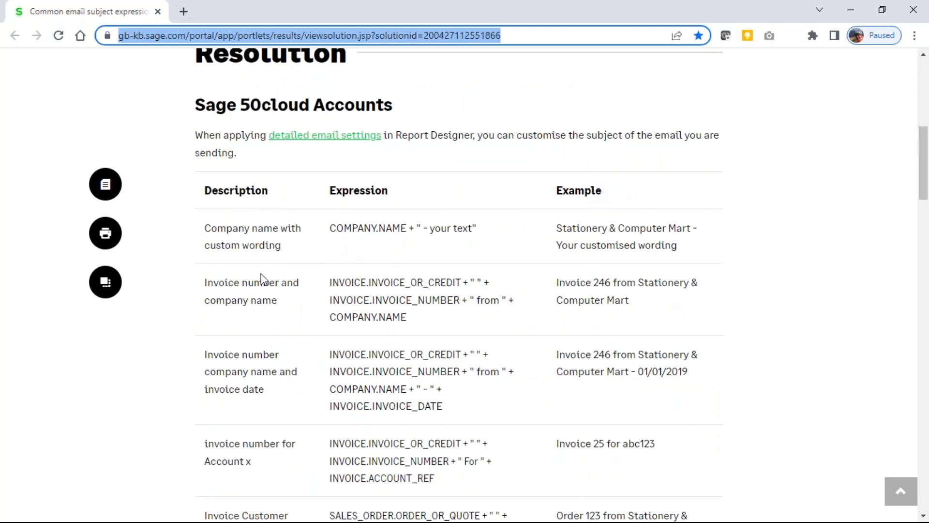
scroll(264, 274, down, 8)
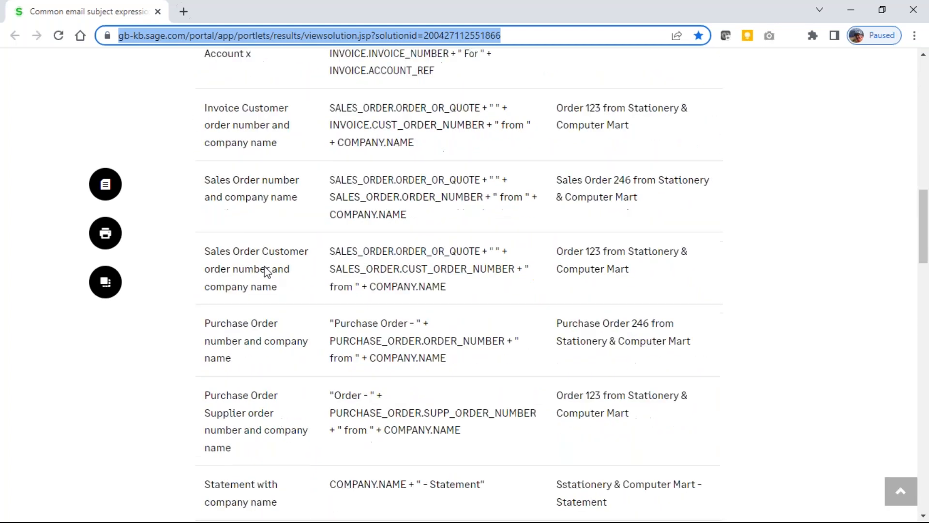
scroll(265, 271, down, 5)
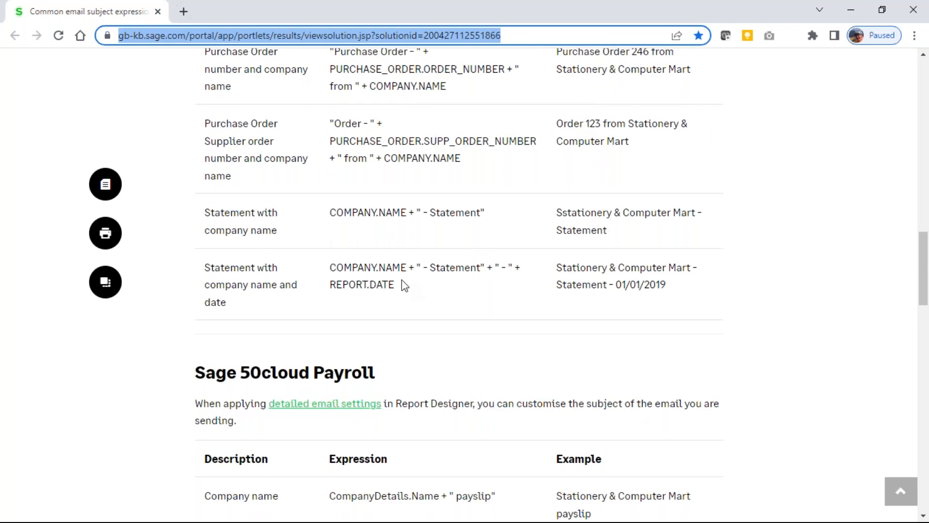
Copy the article's "Statement with company name and date" expression and switch back to the custom layout in Sage Report Designer.
drag(398, 286, 331, 268)
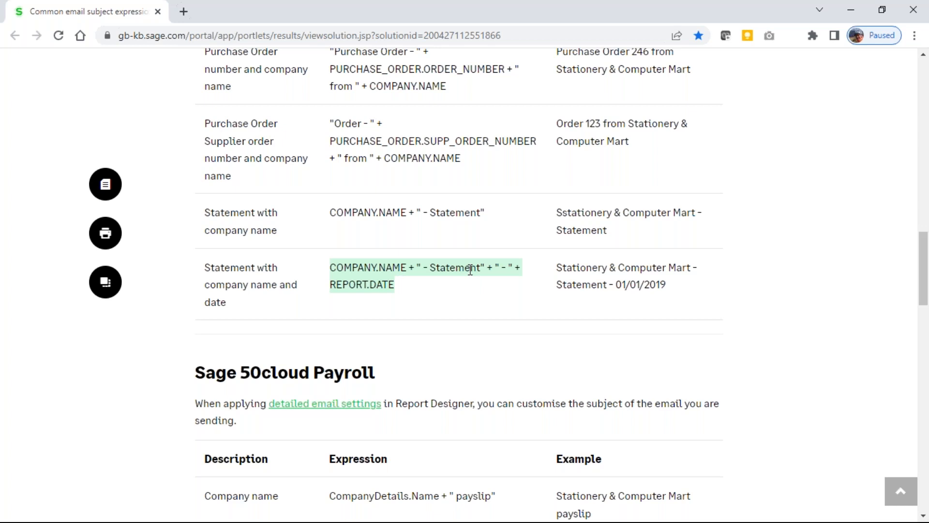
right_click(368, 277)
click(405, 287)
key(alt+Tab)
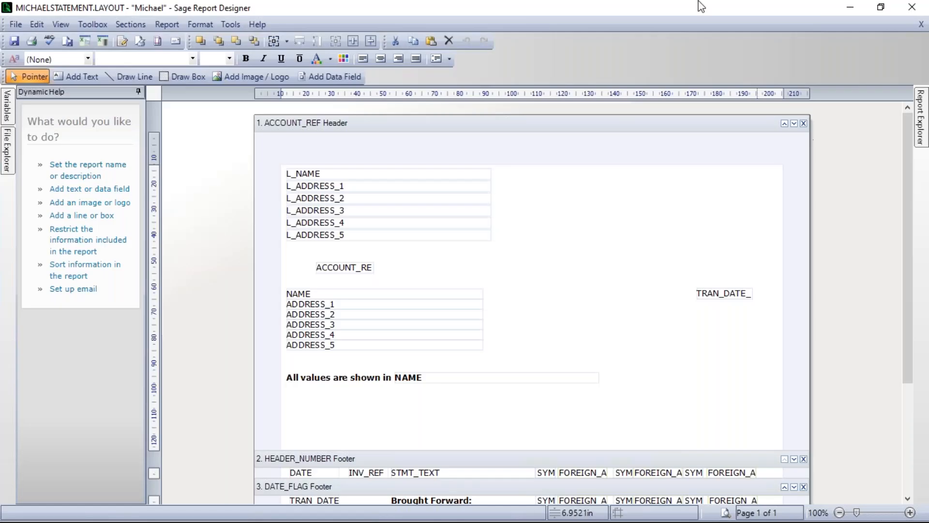
Replace the layout's email subject with the expression COMPANY.NAME + " - Statement" + " - " + REPORT.DATE.
click(167, 24)
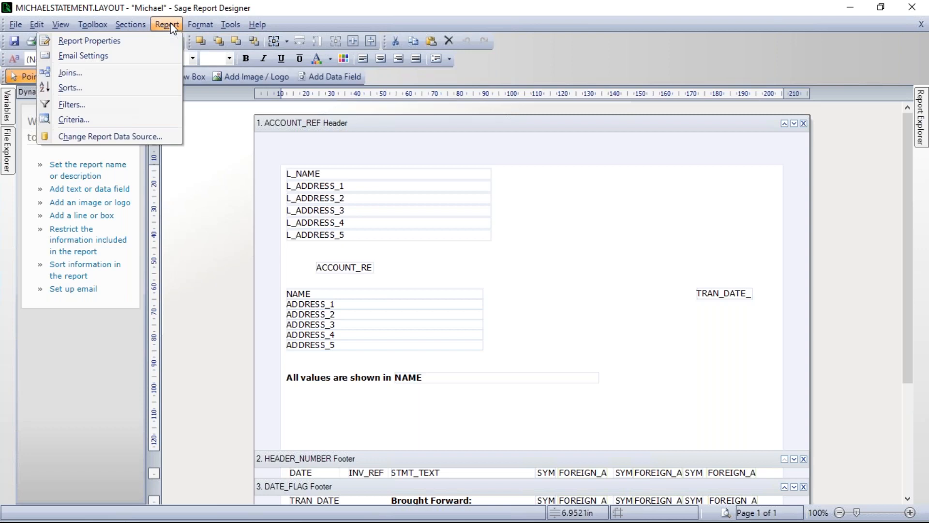
click(113, 57)
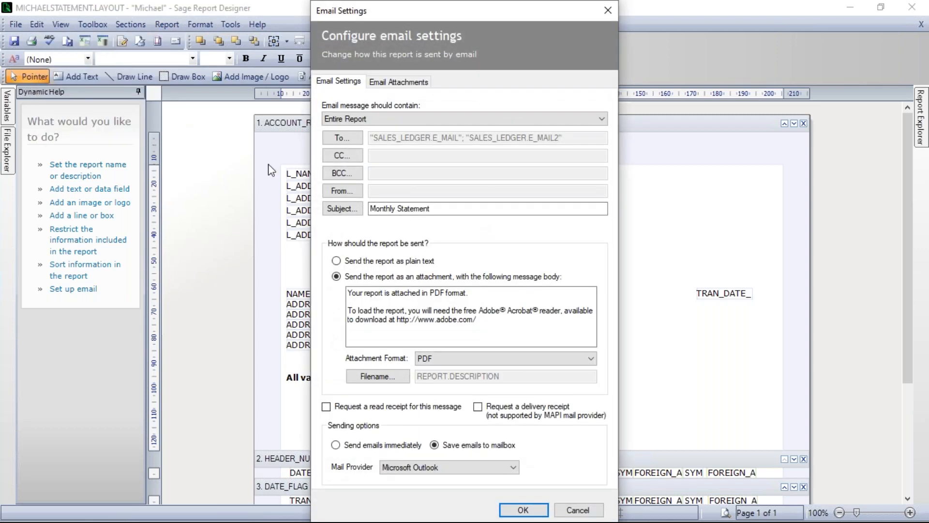
click(349, 209)
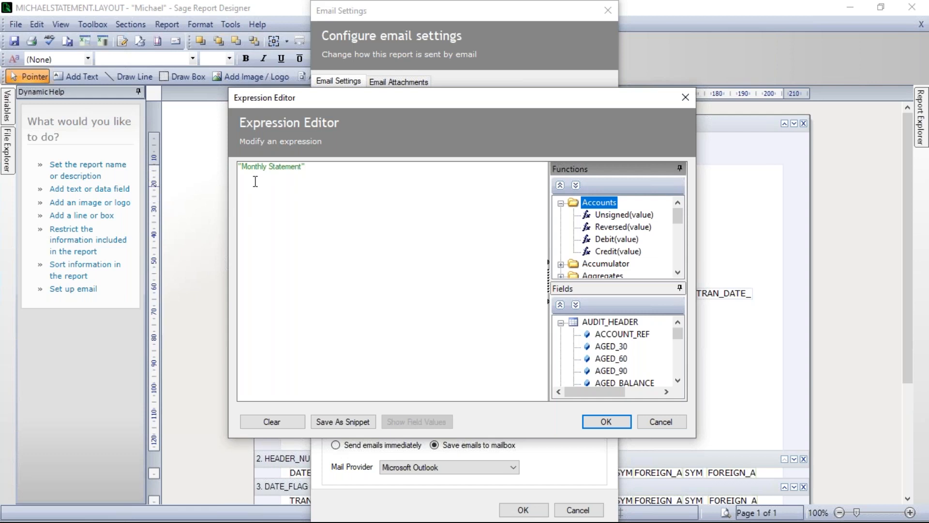
click(278, 425)
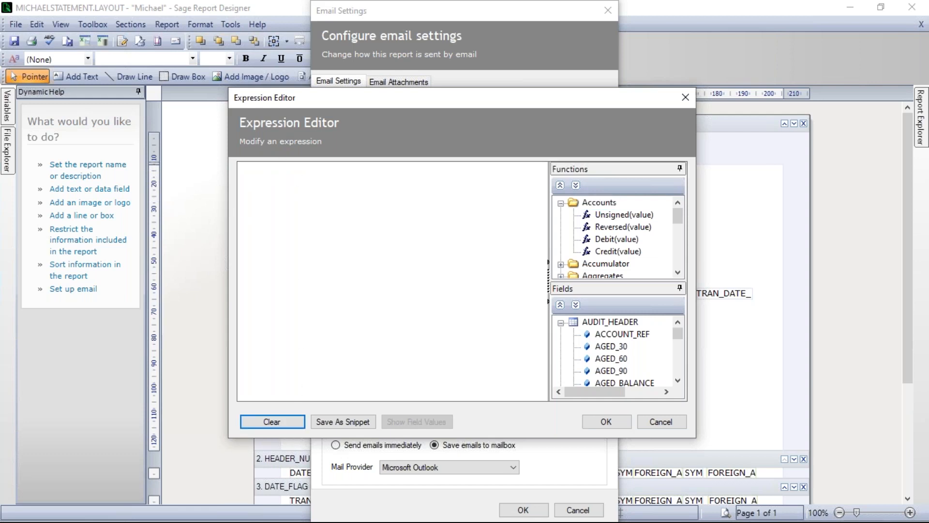
right_click(286, 171)
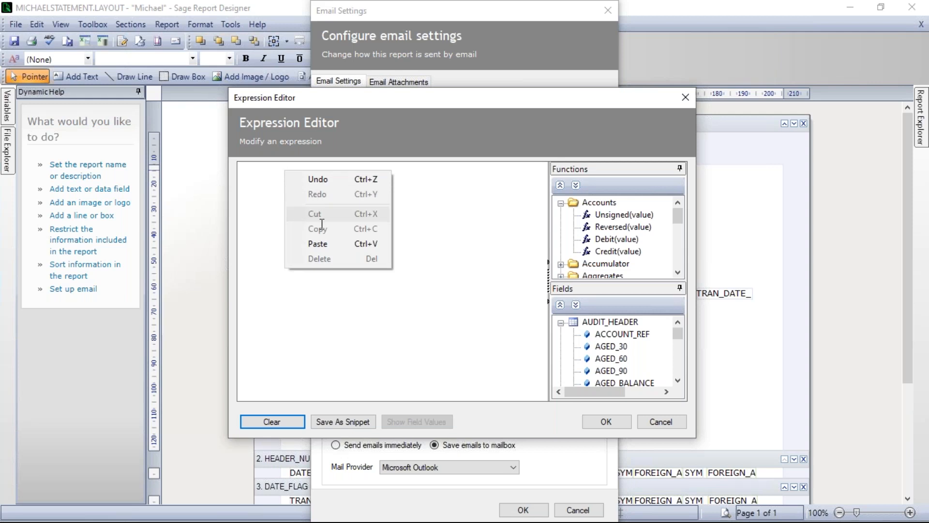
click(325, 243)
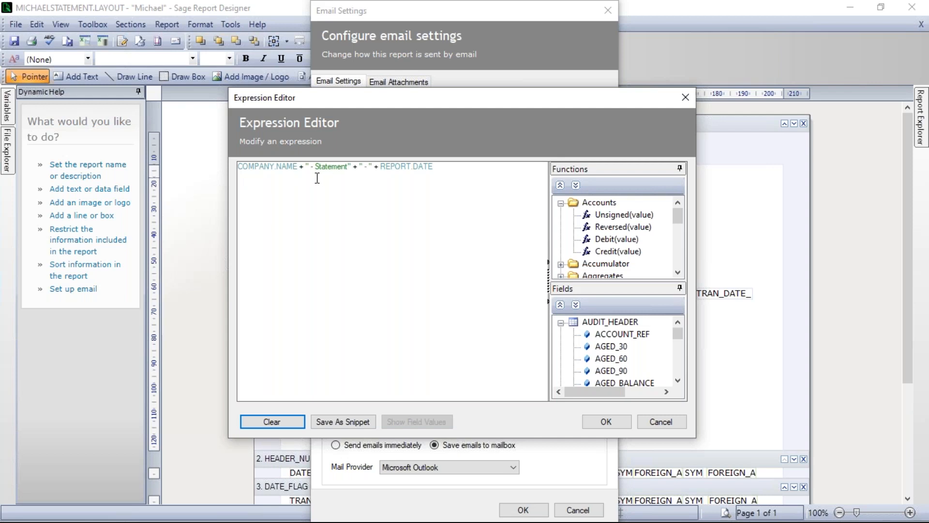
drag(311, 167, 349, 169)
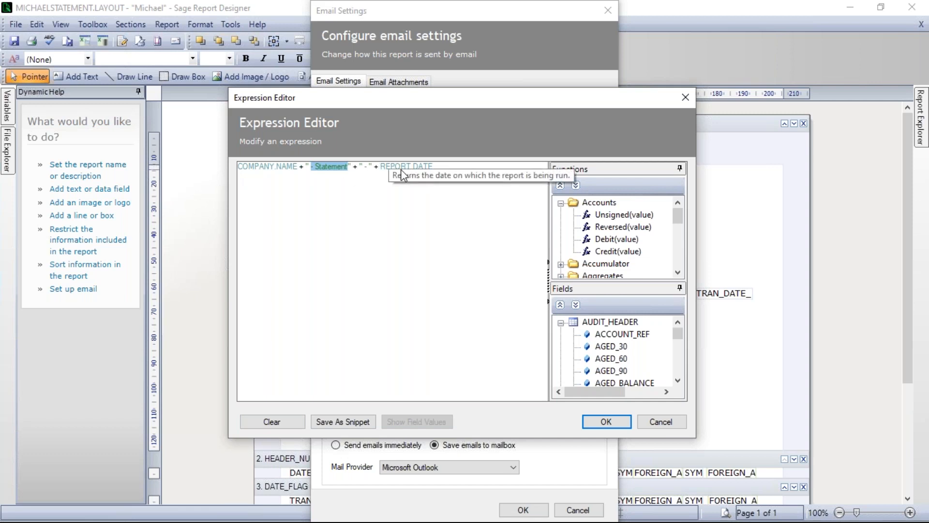
click(371, 222)
click(451, 168)
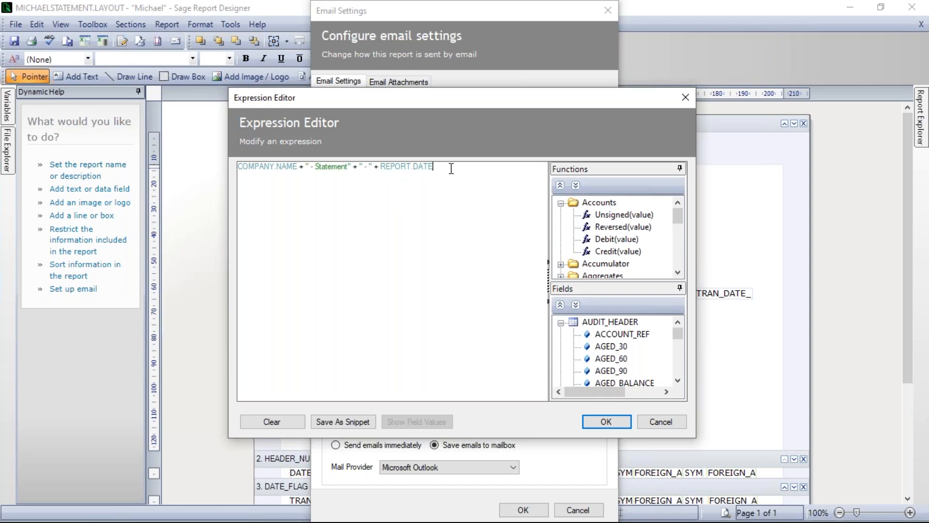
click(614, 420)
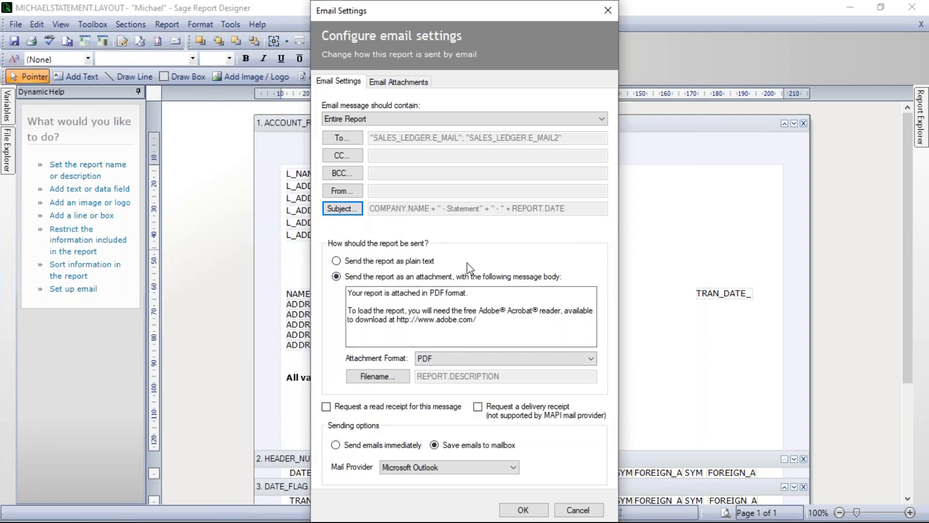
Apply the email settings, save the custom layout and close the report designer.
click(524, 510)
click(18, 22)
click(30, 102)
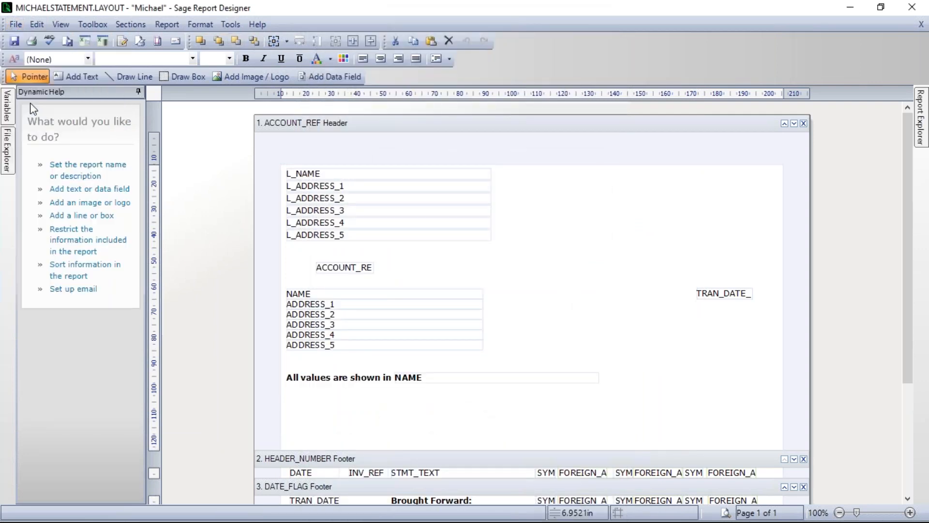
click(913, 8)
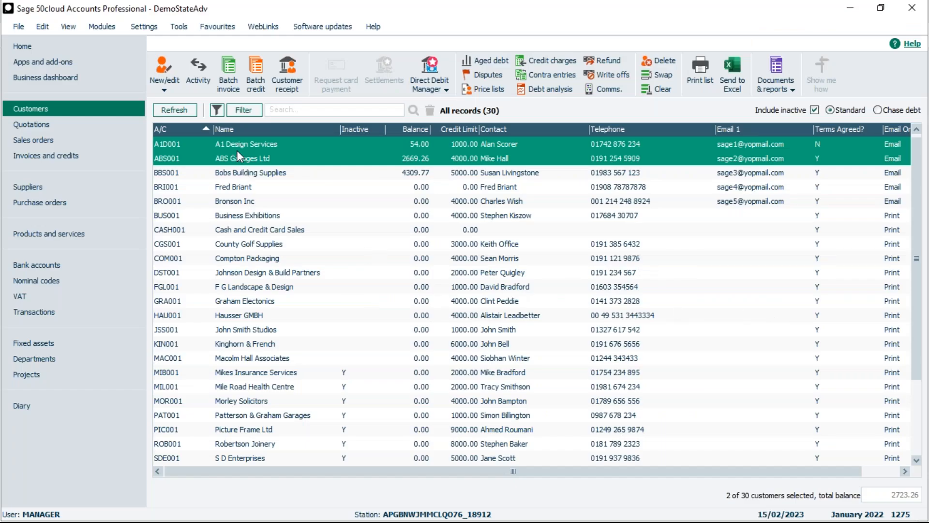
Email the custom statement layout to the selected customers with the default criteria, without updating the communication history.
click(790, 91)
click(786, 135)
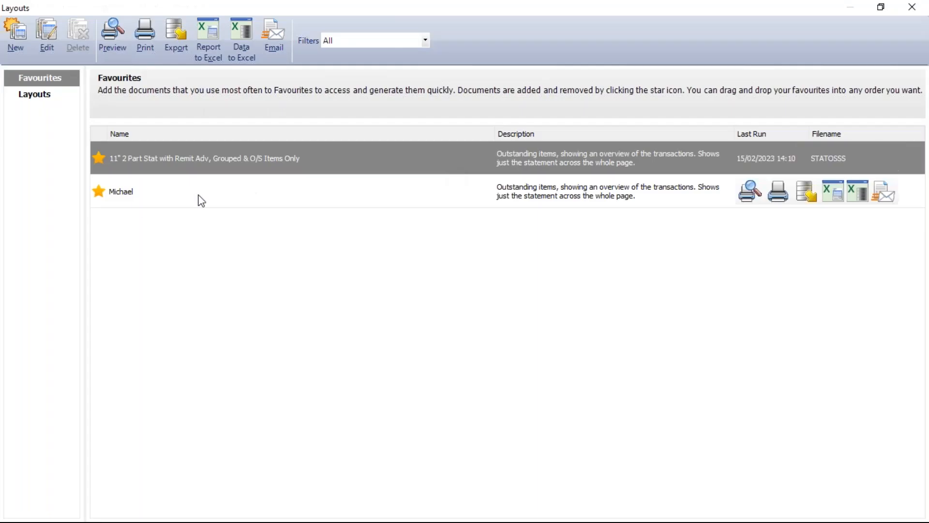
click(116, 198)
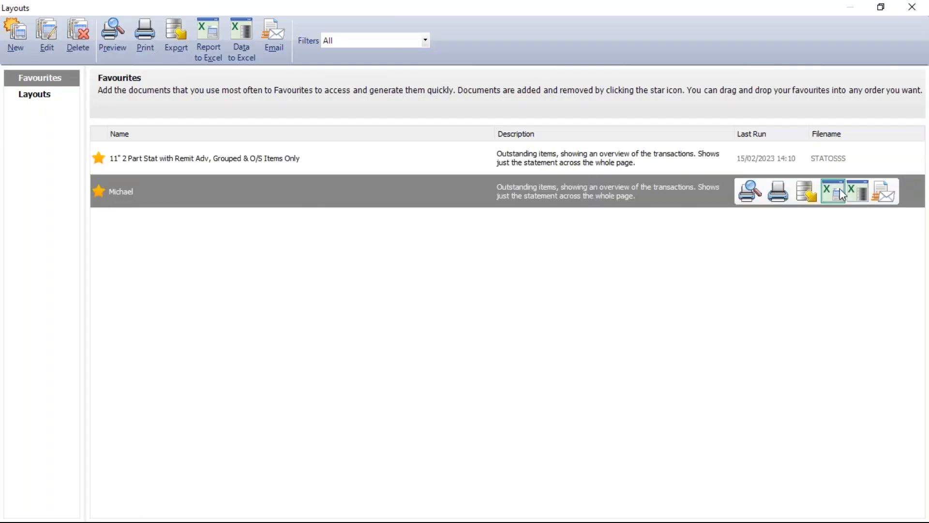
click(884, 191)
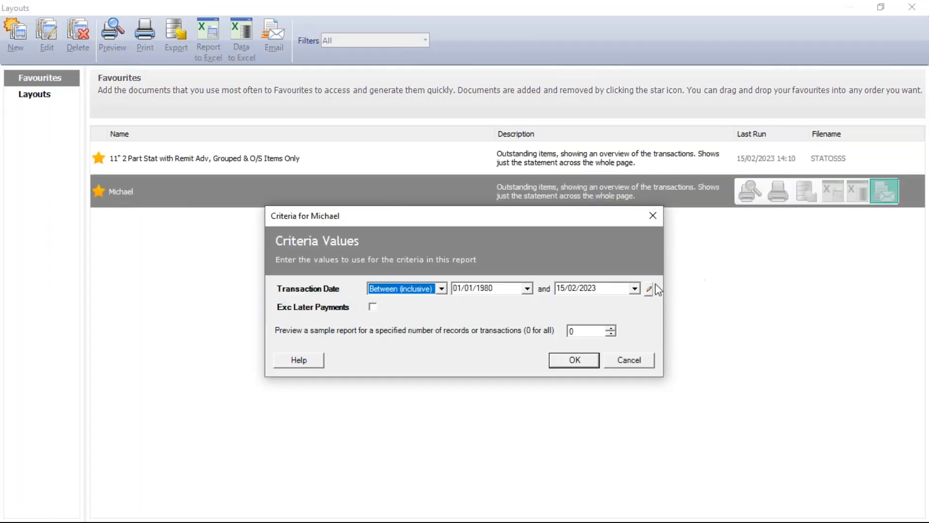
click(574, 360)
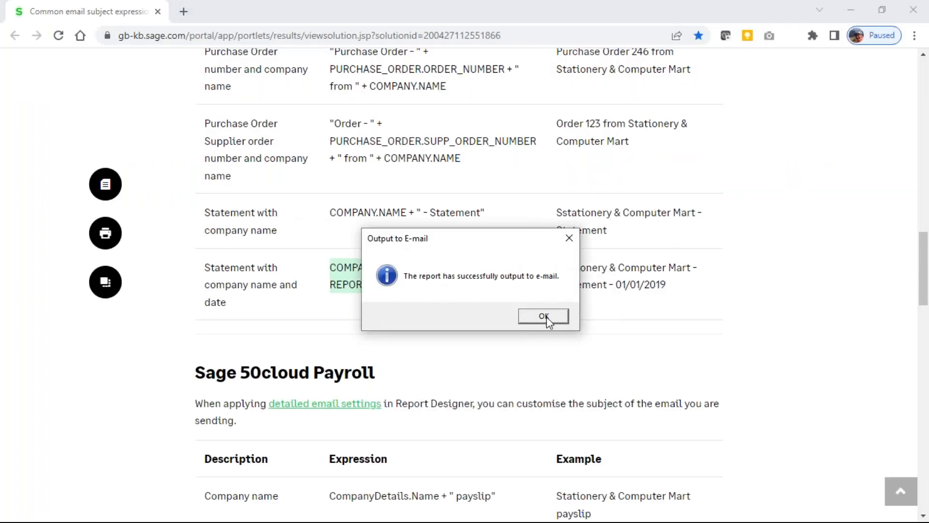
click(545, 316)
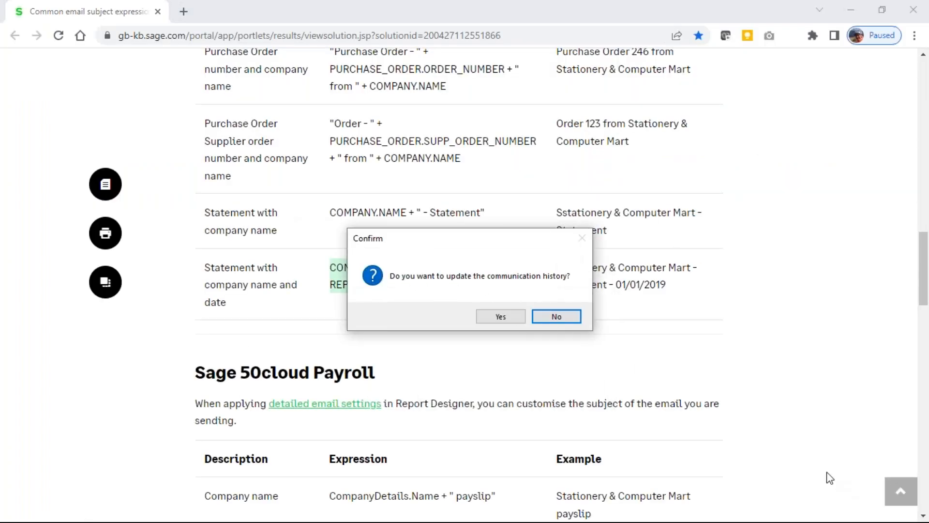
click(556, 317)
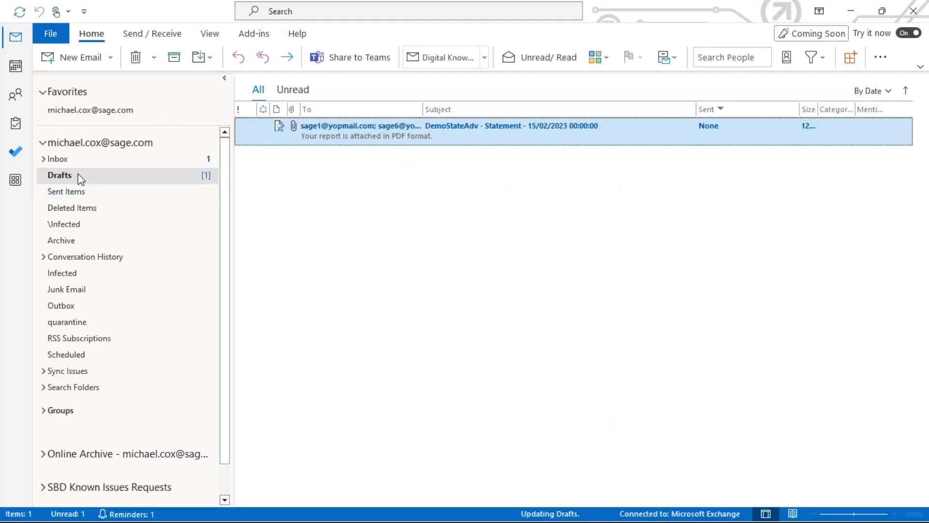
Switch to Outlook, review the generated statement email in Drafts, and delete that draft.
click(79, 177)
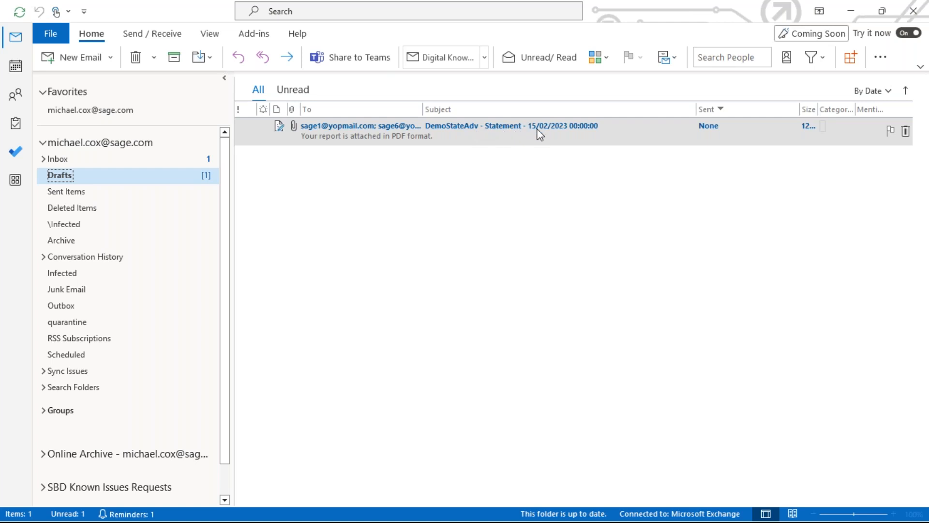
double_click(569, 129)
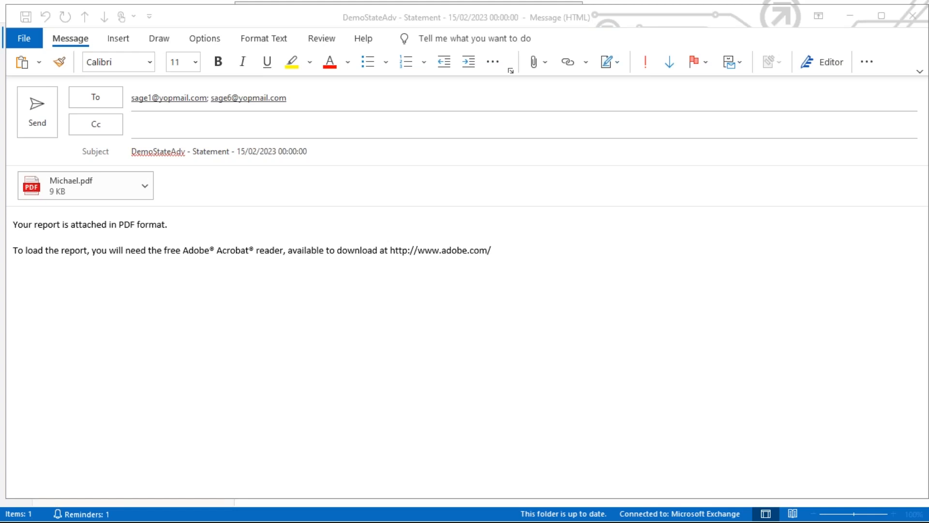
click(913, 16)
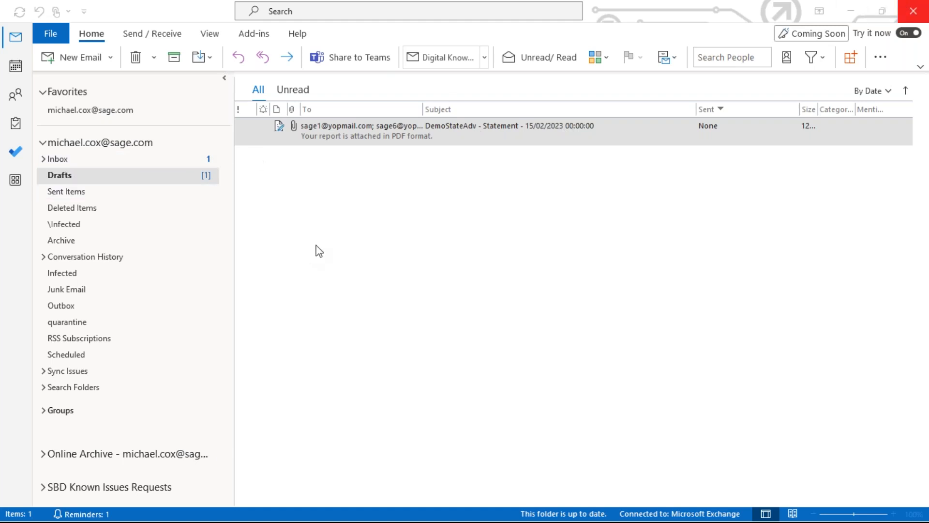
right_click(342, 125)
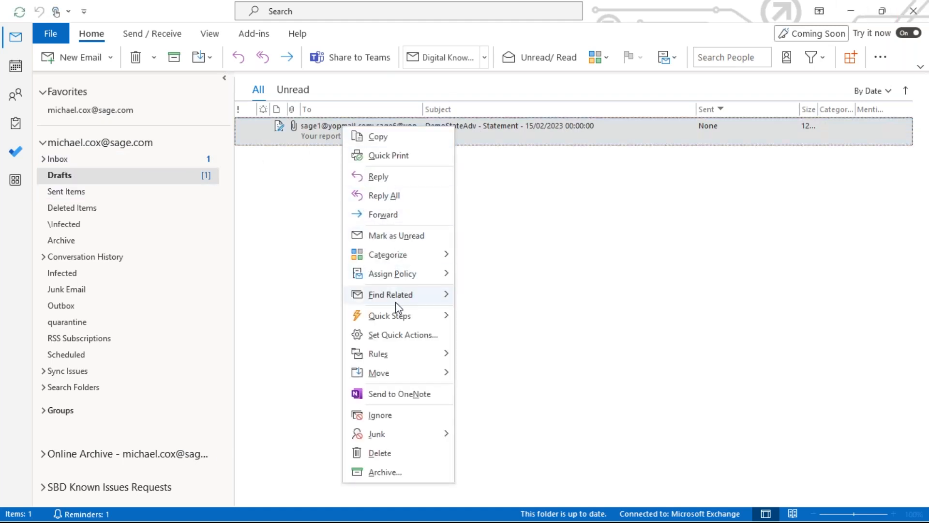
click(381, 455)
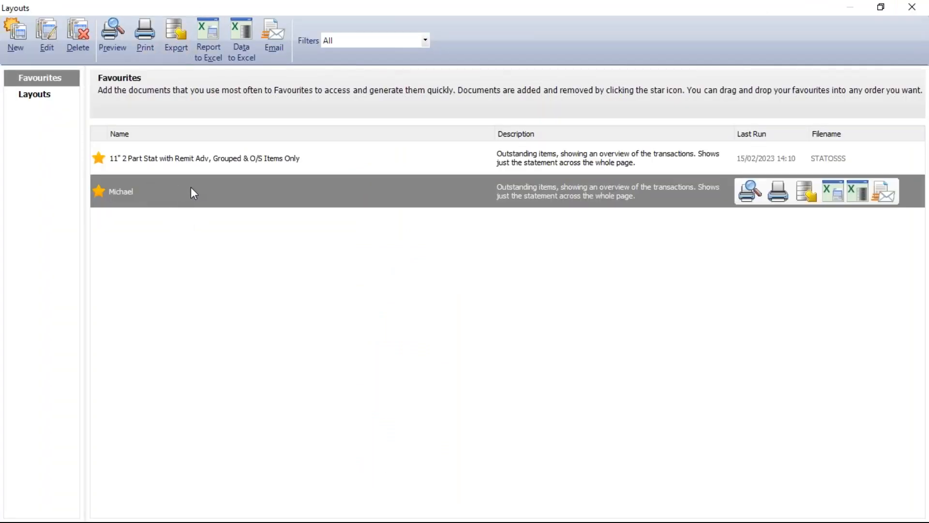
Open the custom layout for editing and copy the COMPANY.NAME + " - Statement" expression from the article in Chrome.
click(47, 34)
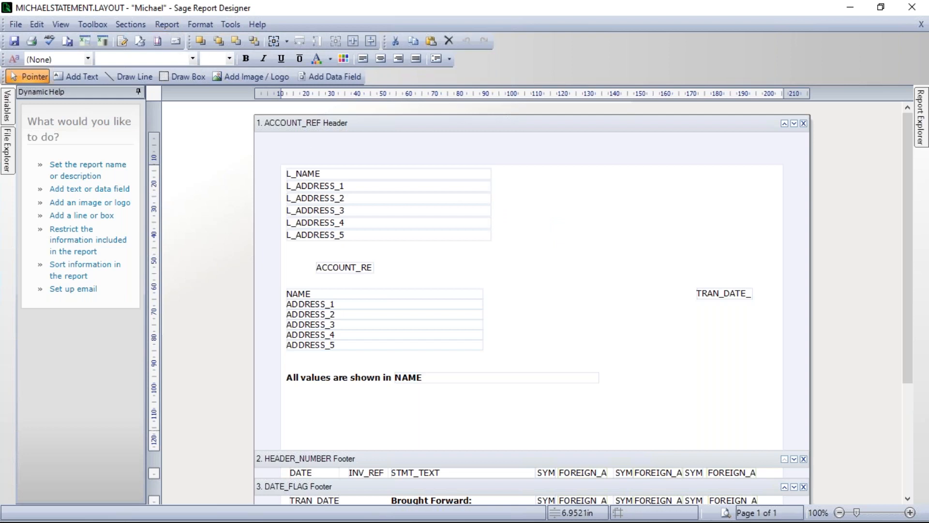
key(alt+Tab)
drag(485, 209, 331, 212)
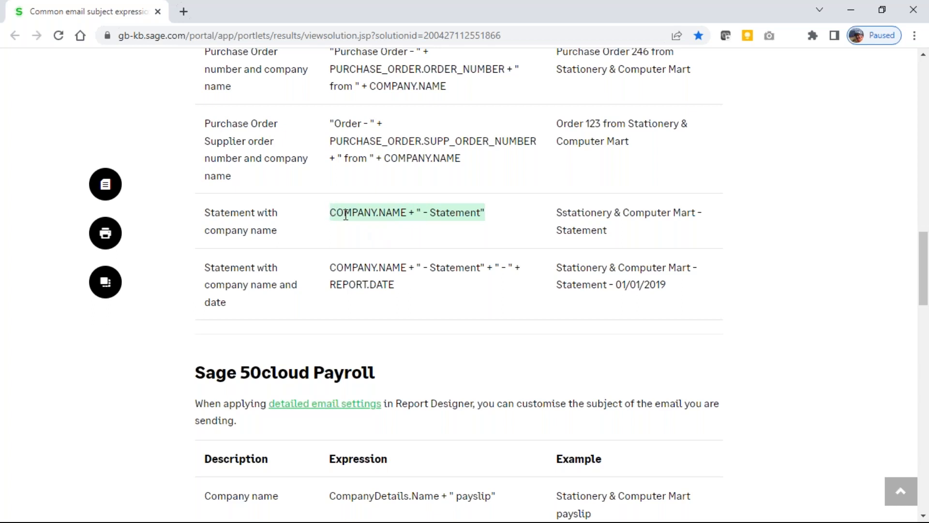
right_click(345, 215)
click(380, 226)
key(alt+Tab)
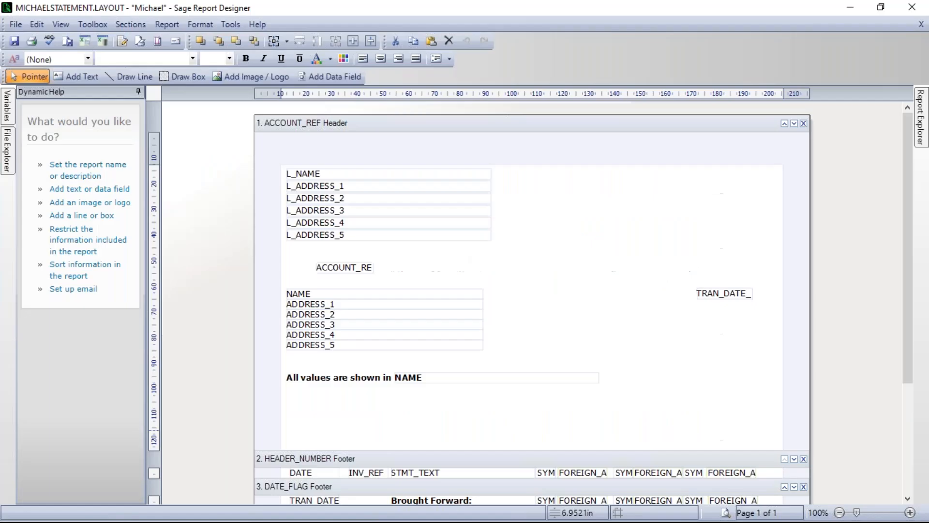
Replace the layout's email subject expression with the copied COMPANY.NAME + " - Statement".
click(174, 28)
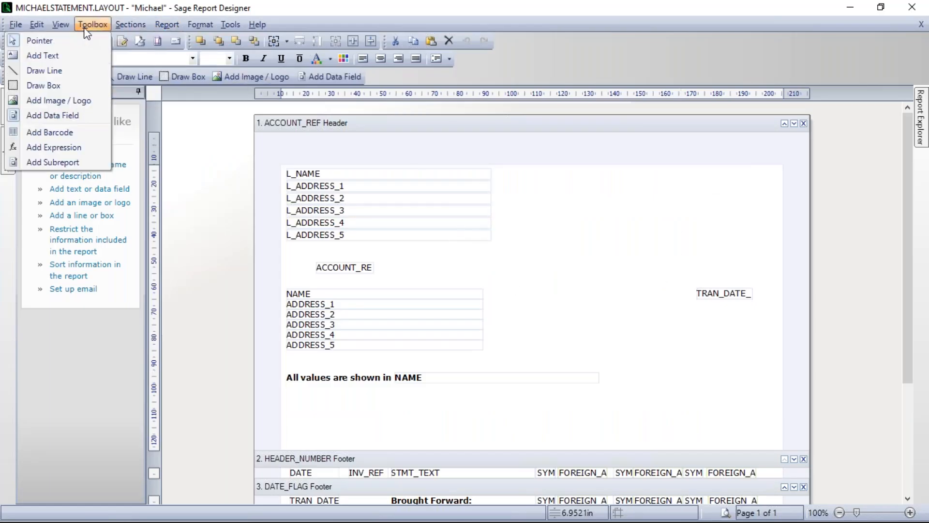
click(127, 54)
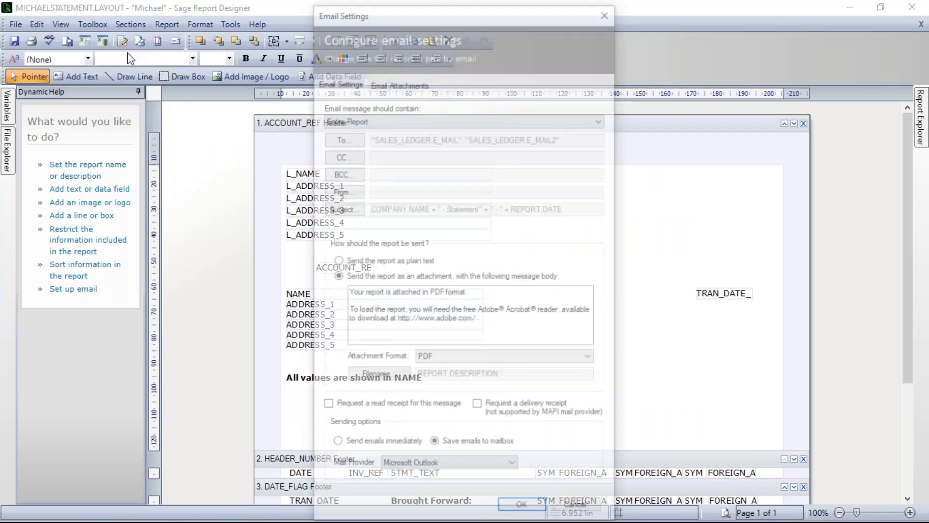
click(353, 210)
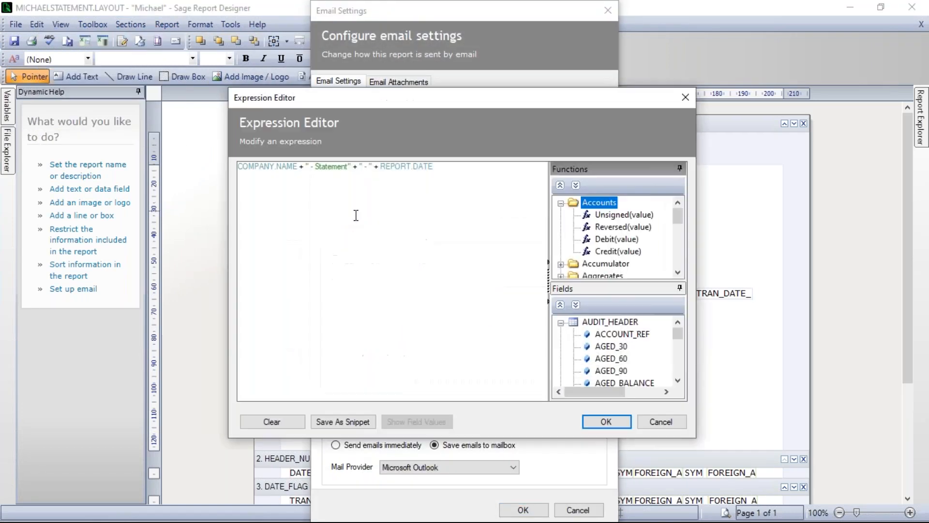
click(269, 422)
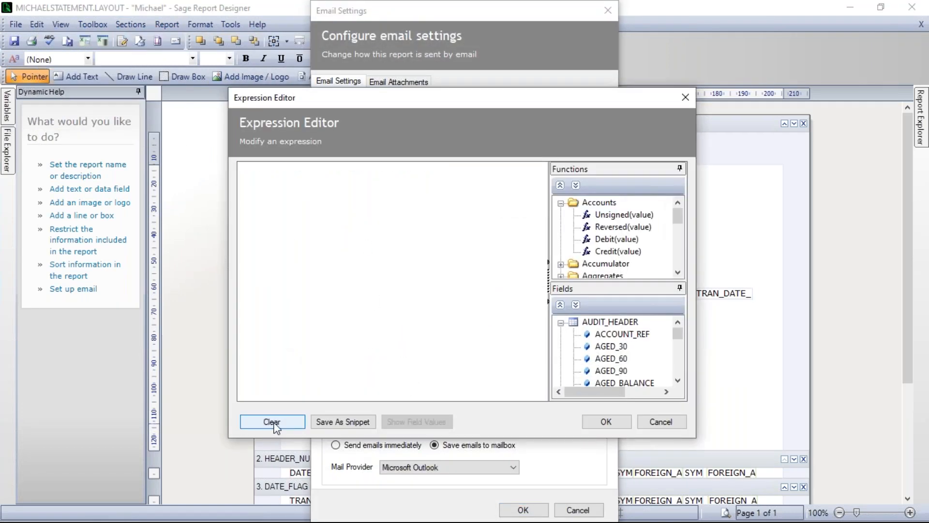
right_click(328, 186)
click(369, 263)
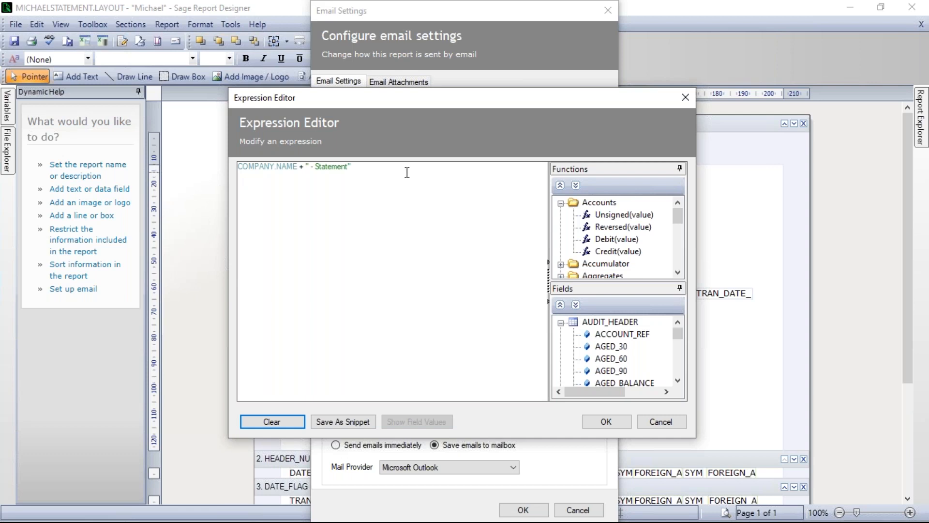
click(607, 423)
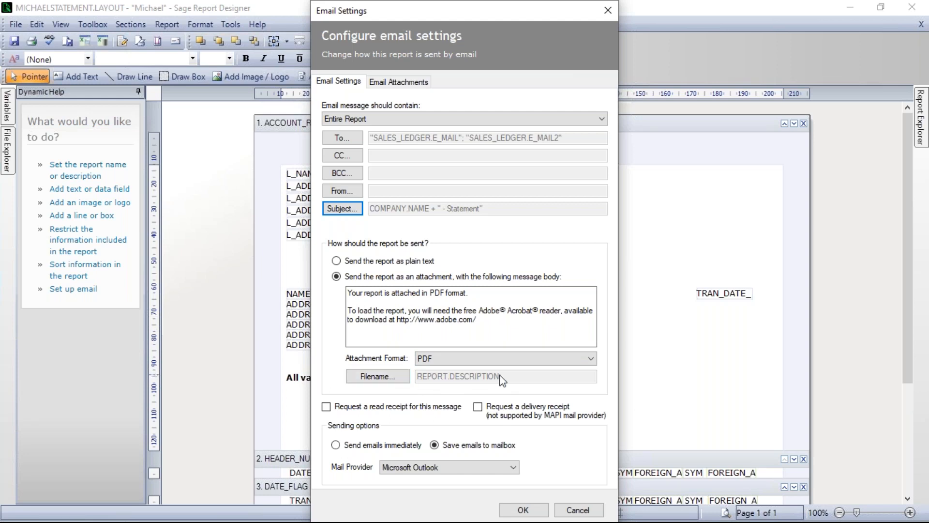
Check the attachment filename expression and add Price List 2023.pdf from the Desktop as an extra email attachment.
click(376, 377)
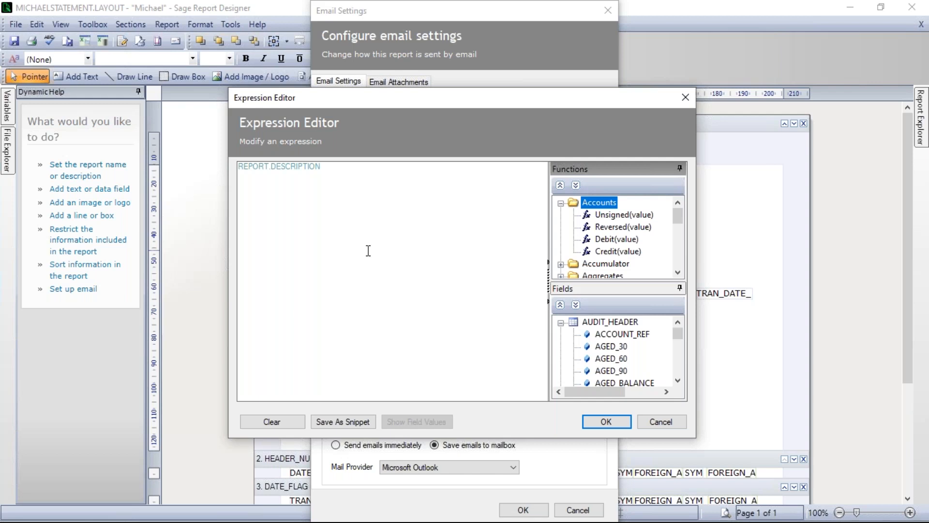
click(625, 424)
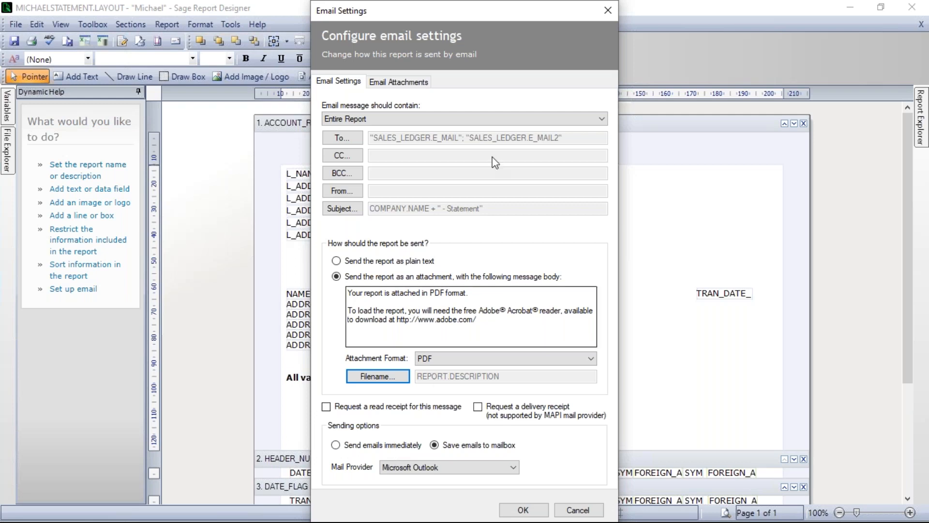
click(397, 82)
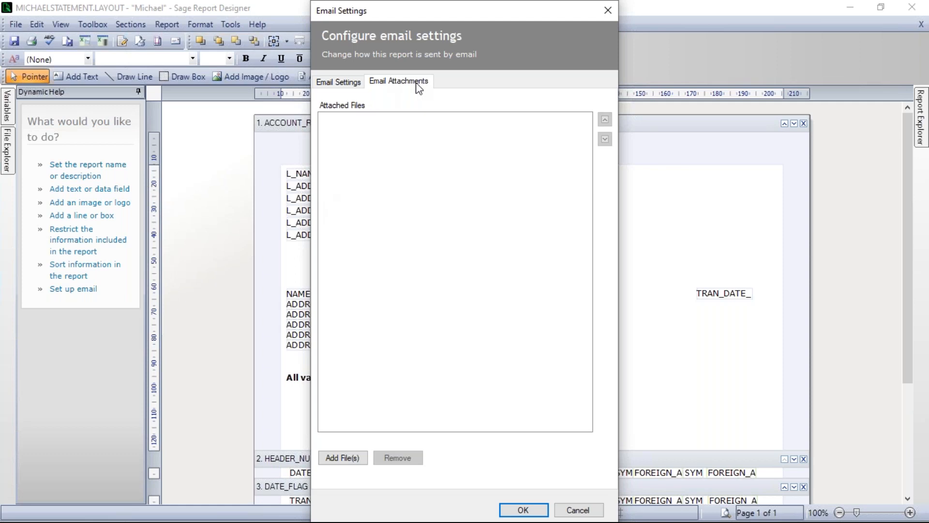
click(346, 459)
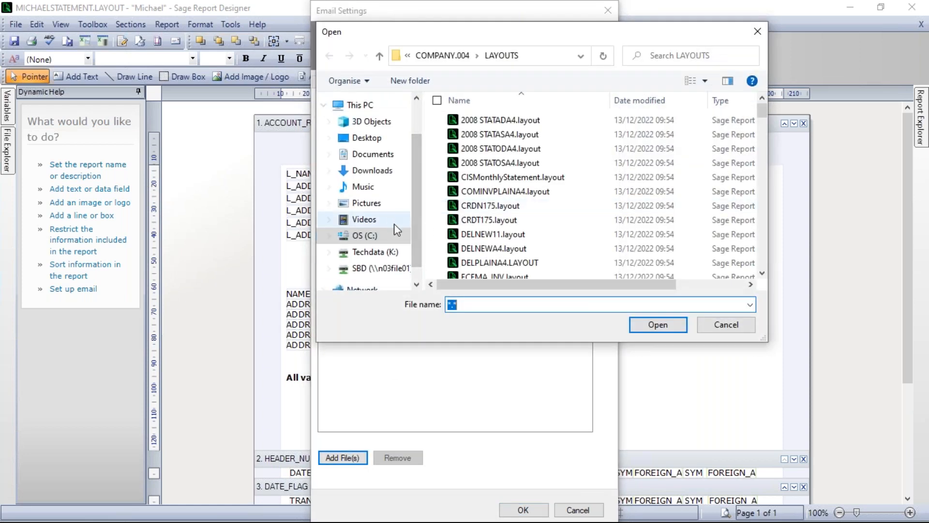
click(378, 139)
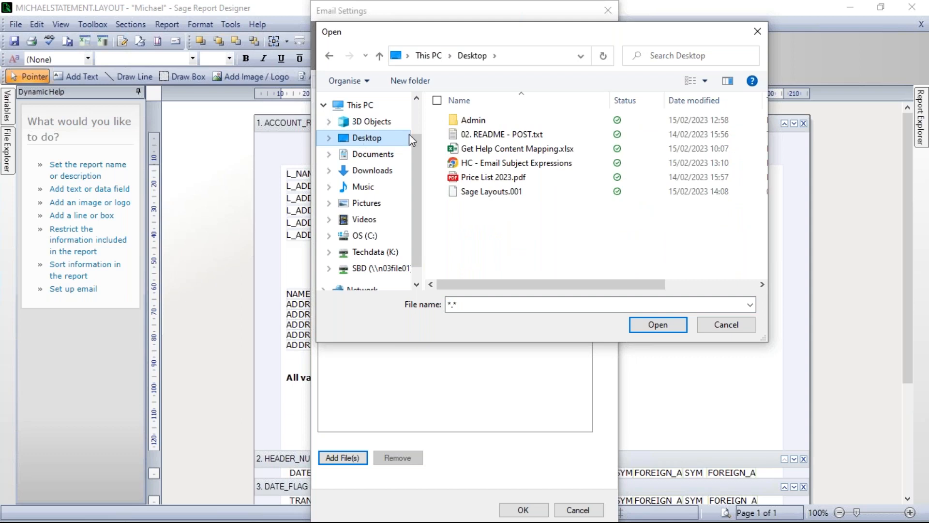
click(498, 178)
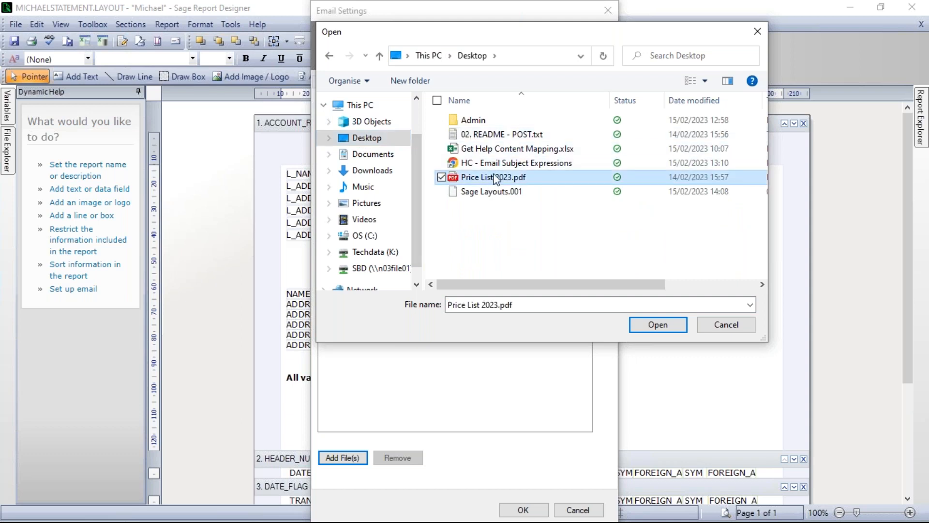
click(666, 328)
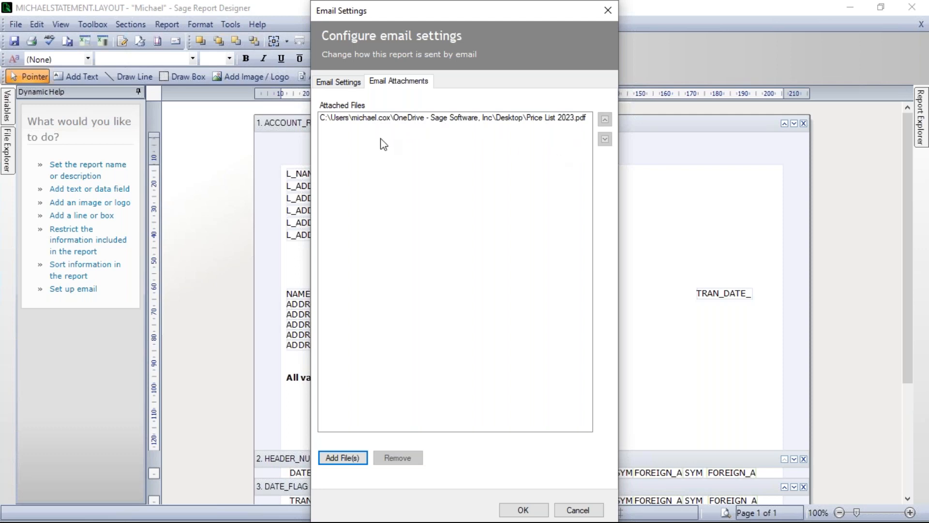
Save the custom layout with the updated email settings and return to the customer list in Sage 50.
click(524, 510)
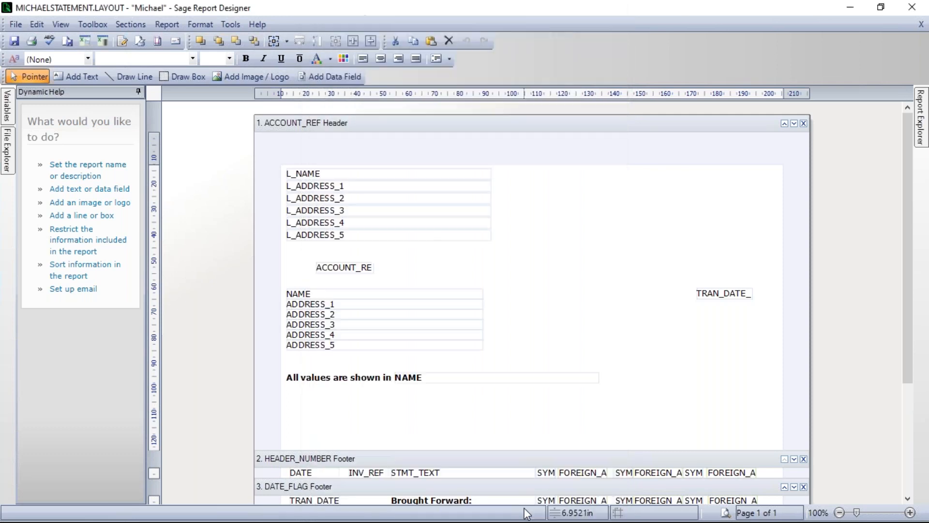
click(16, 24)
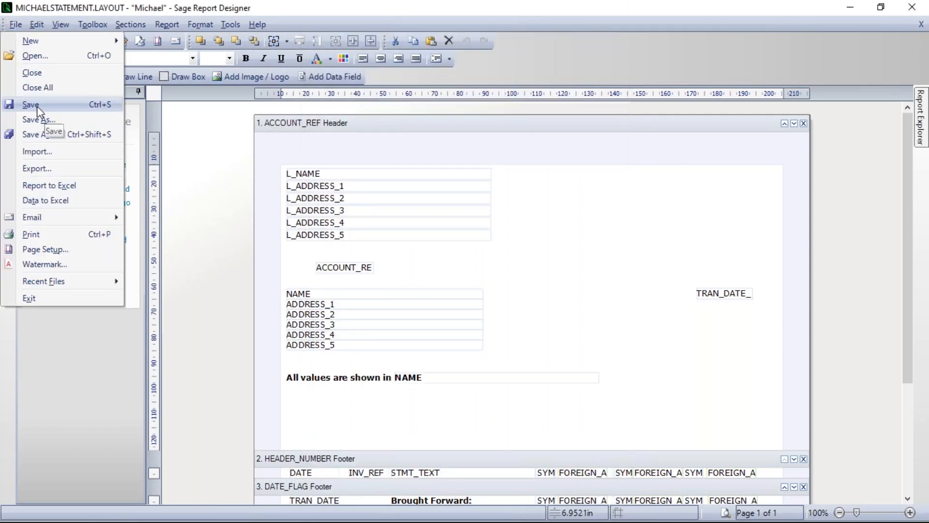
click(35, 105)
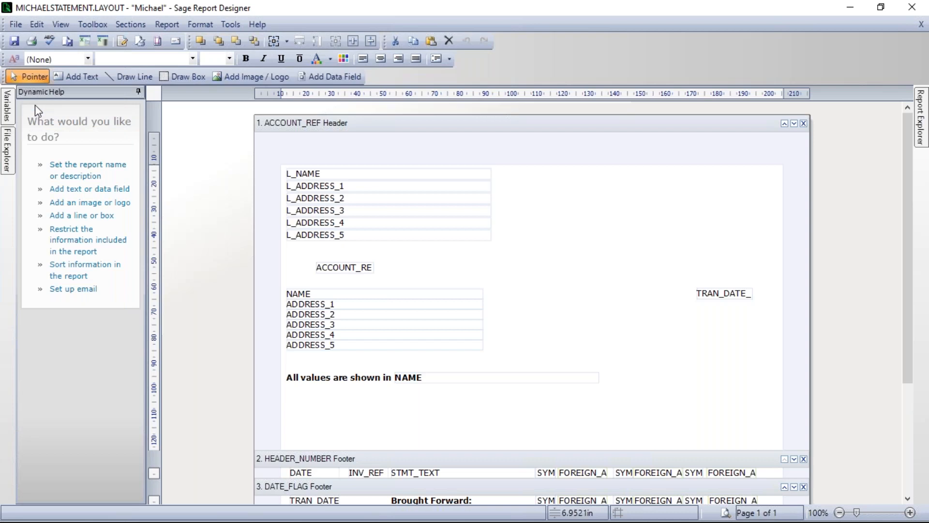
click(910, 10)
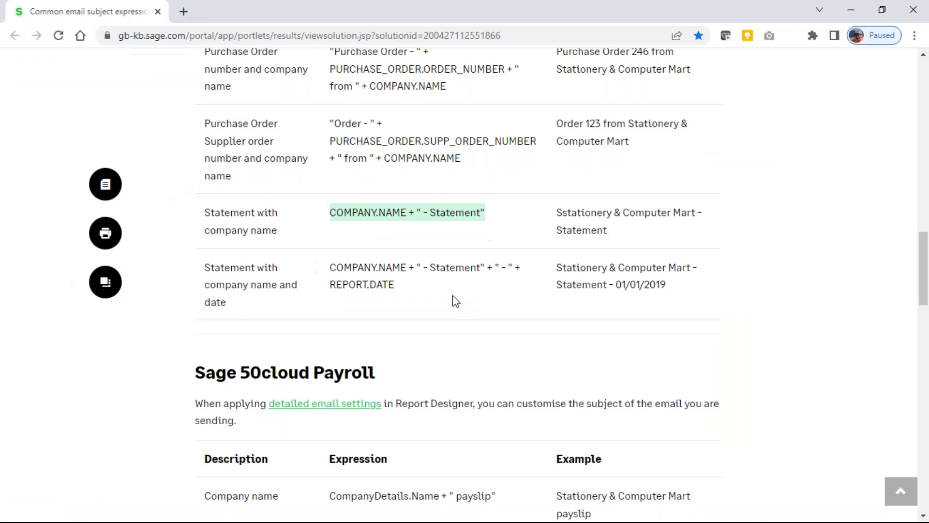
click(854, 11)
click(915, 9)
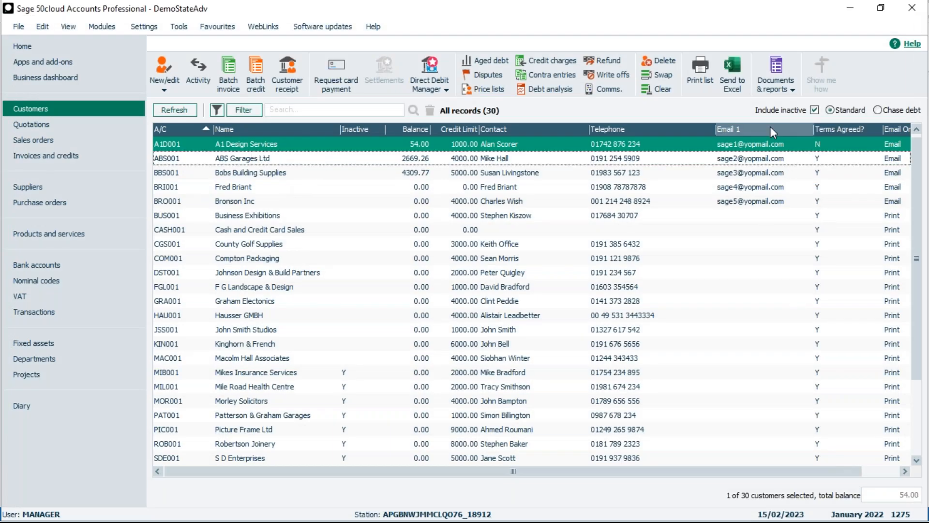
Email the custom statement layout to the selected customer with the default criteria, without updating the communication history.
click(774, 83)
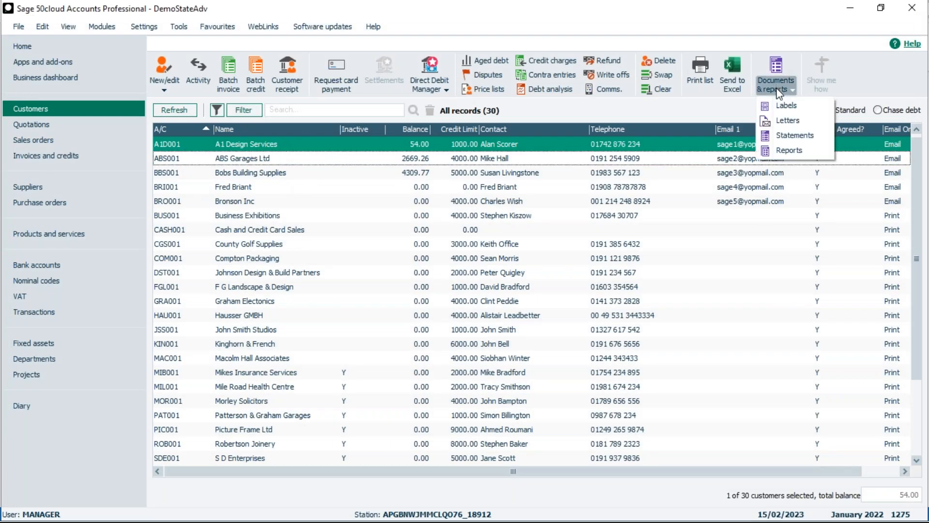
click(785, 135)
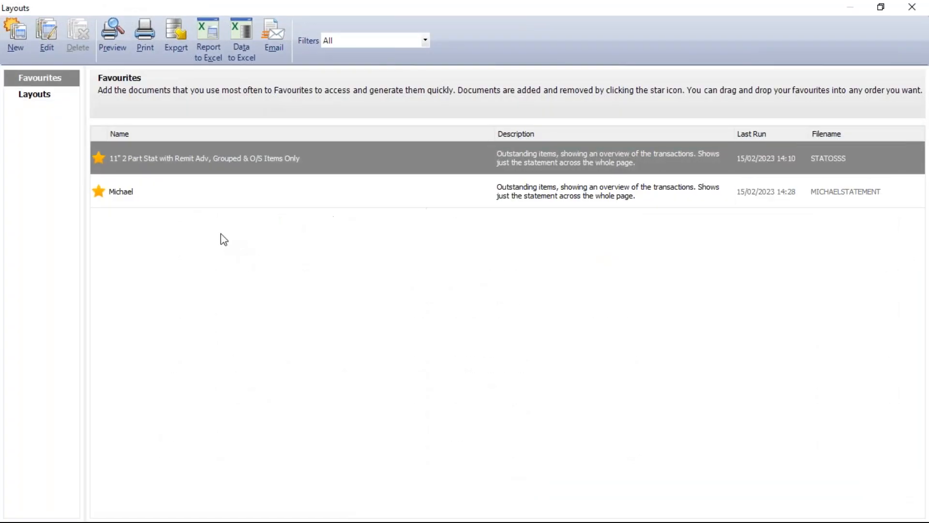
click(205, 201)
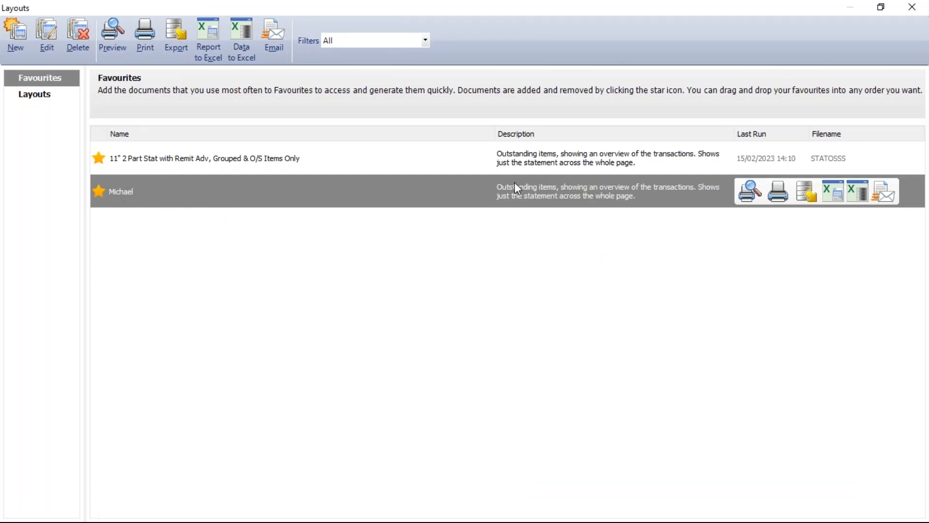
click(890, 193)
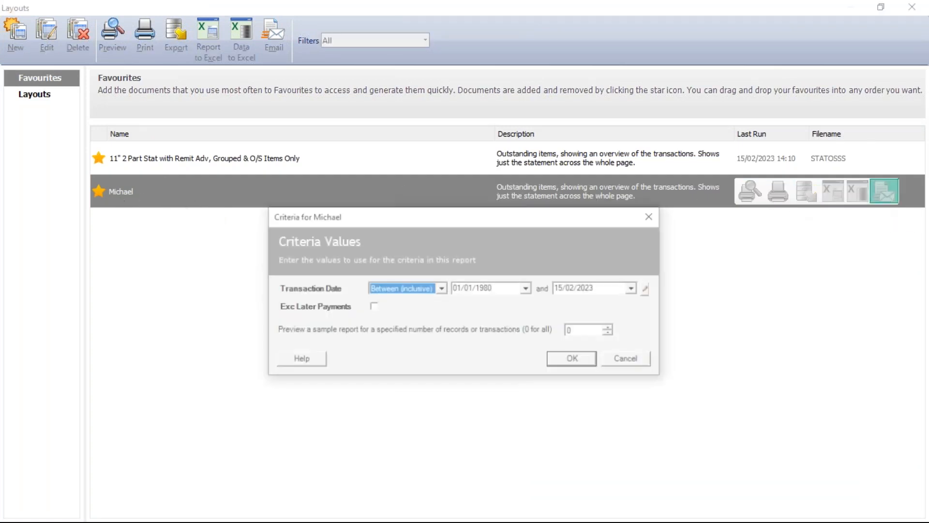
click(575, 361)
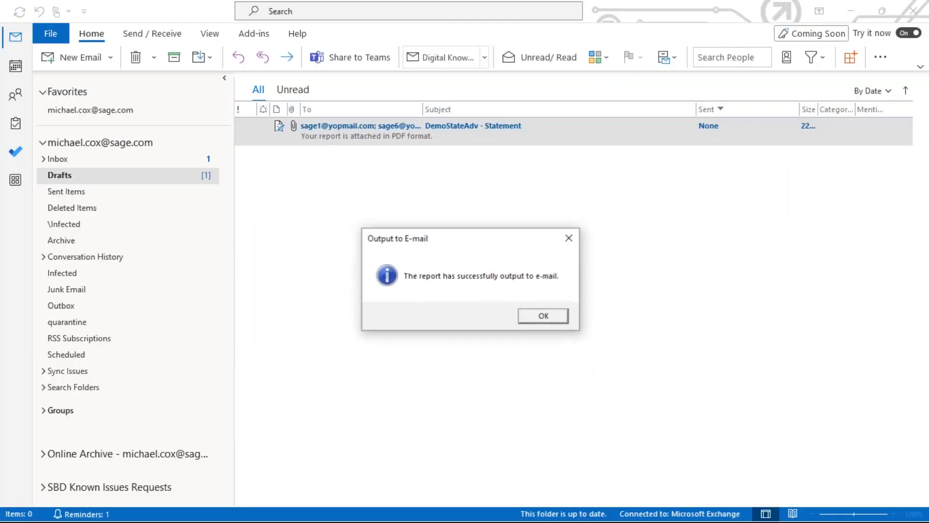
click(544, 316)
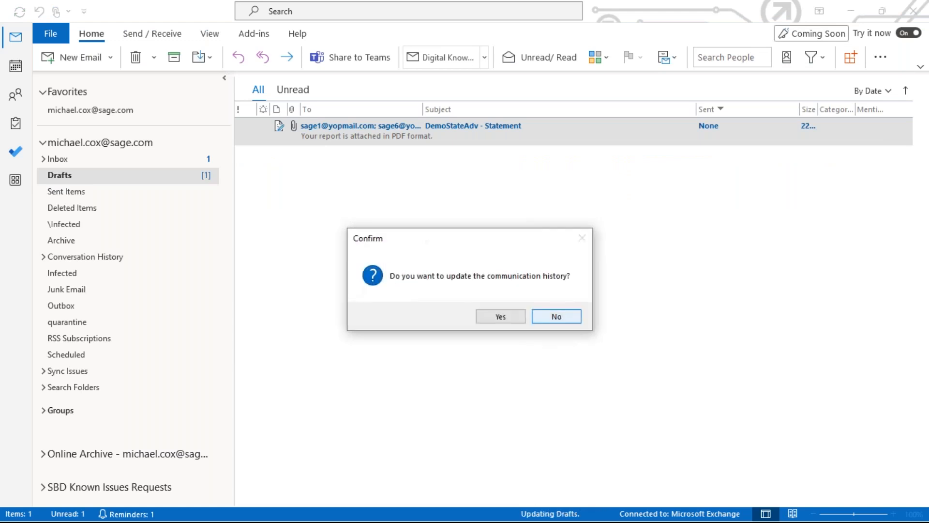
click(548, 318)
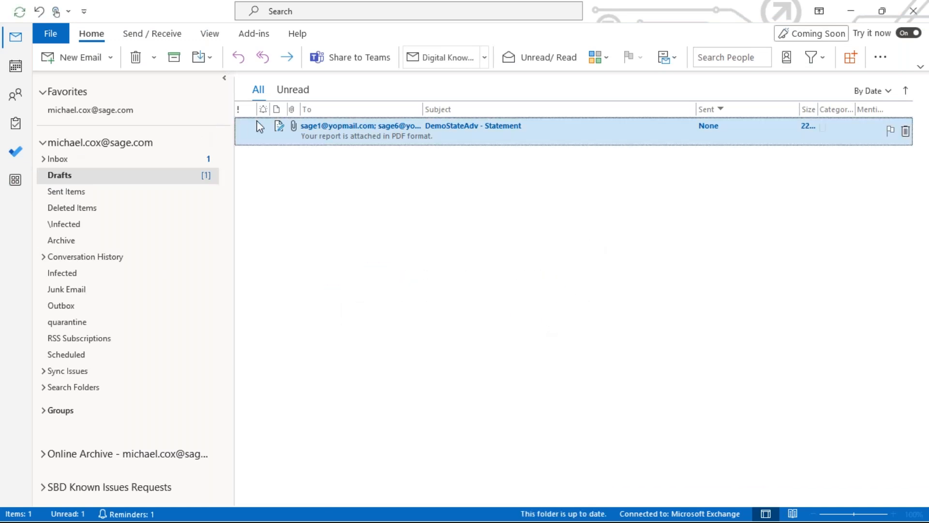
Open the generated statement email from Drafts in Outlook and send it.
double_click(377, 139)
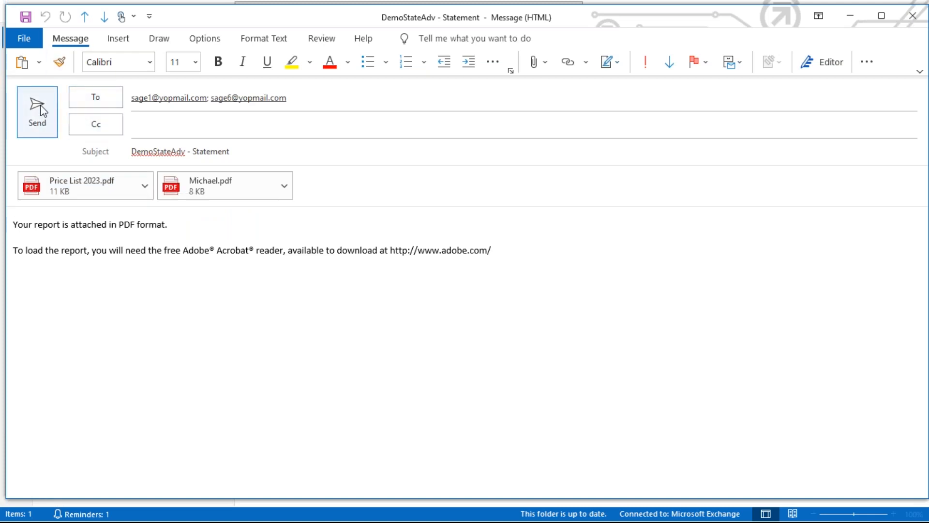
click(51, 120)
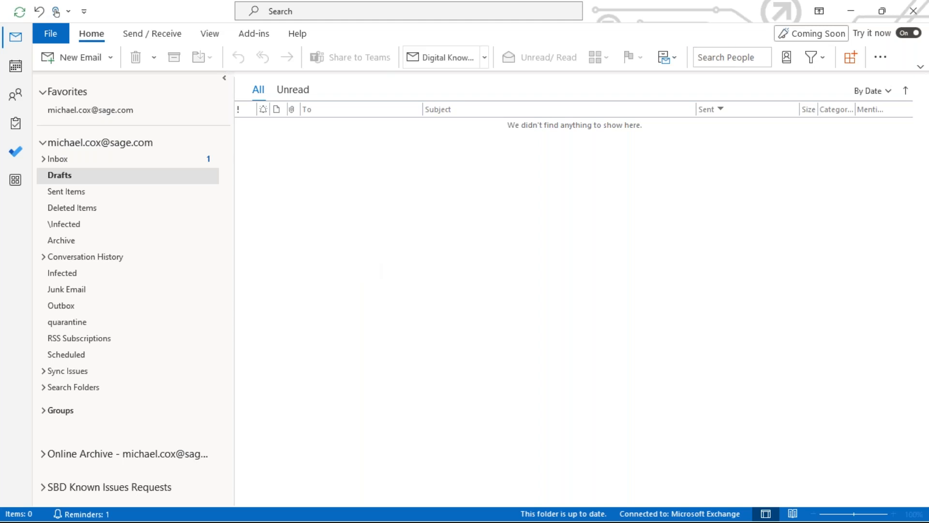
Switch back to Sage 50, open the custom layout for editing and set its email sending option to Send emails immediately.
key(alt+Tab)
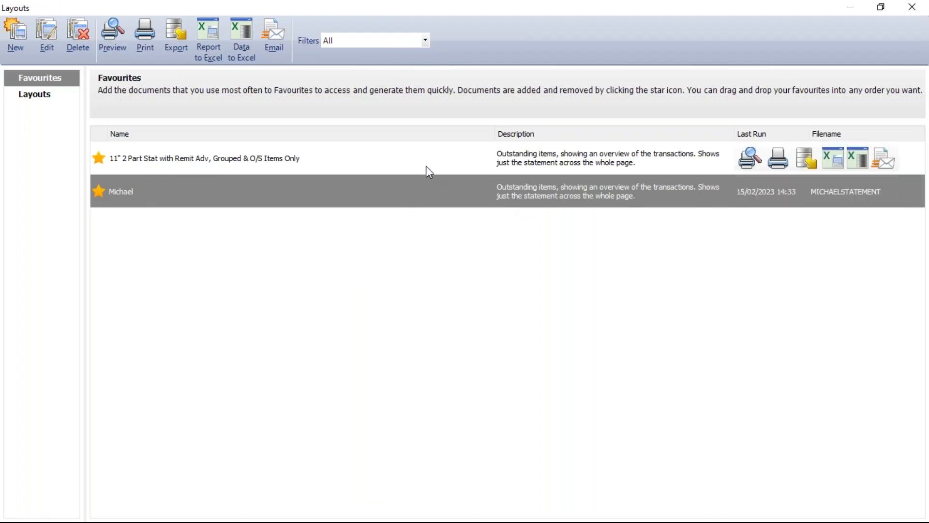
click(51, 36)
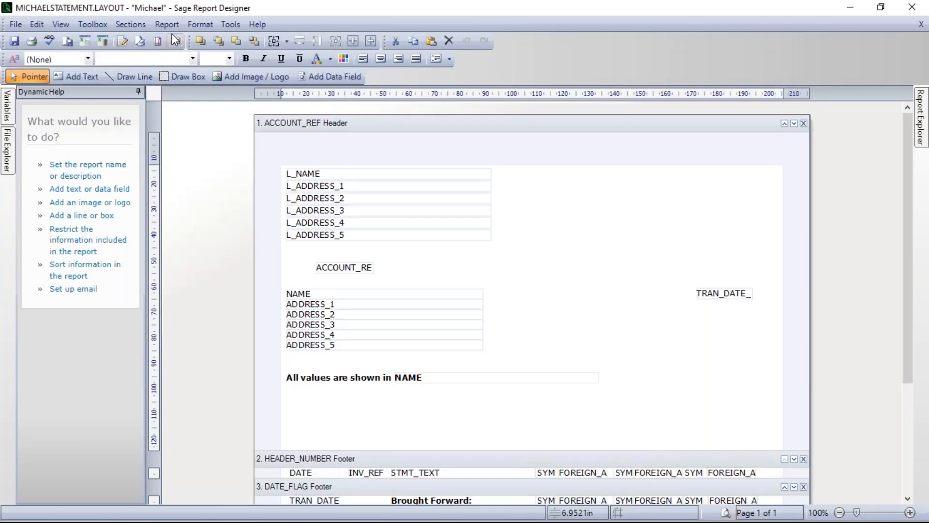
click(167, 24)
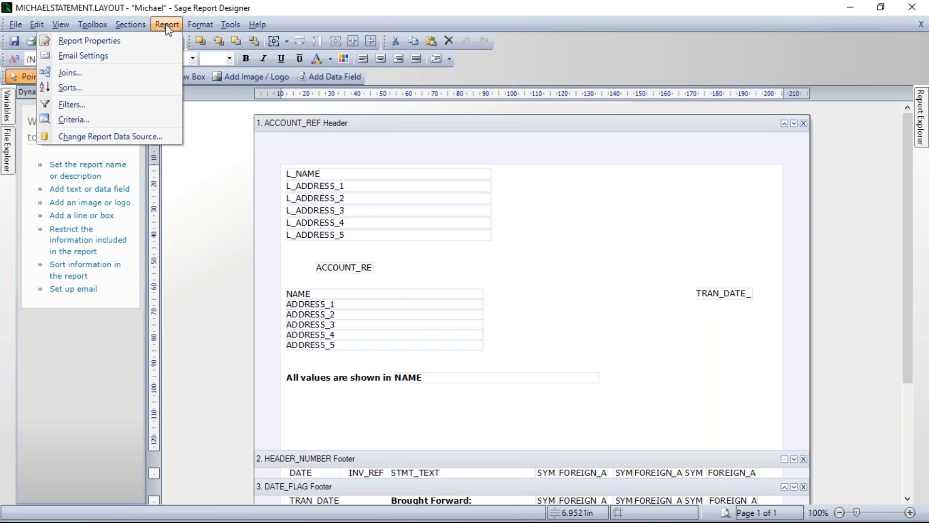
click(92, 57)
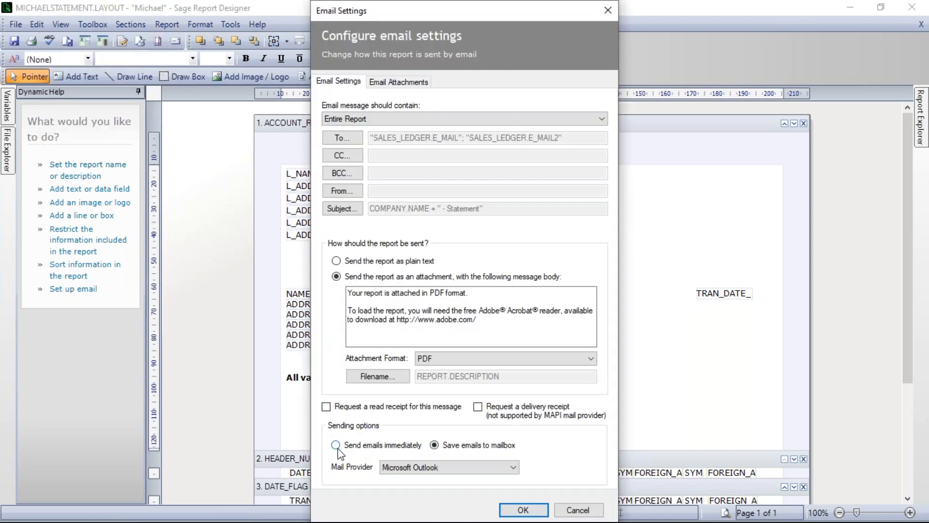
click(336, 445)
click(521, 511)
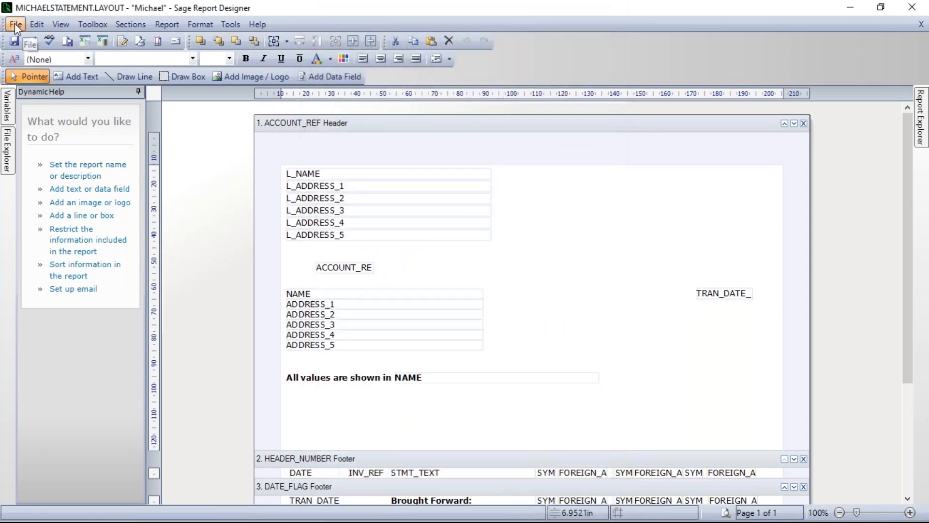
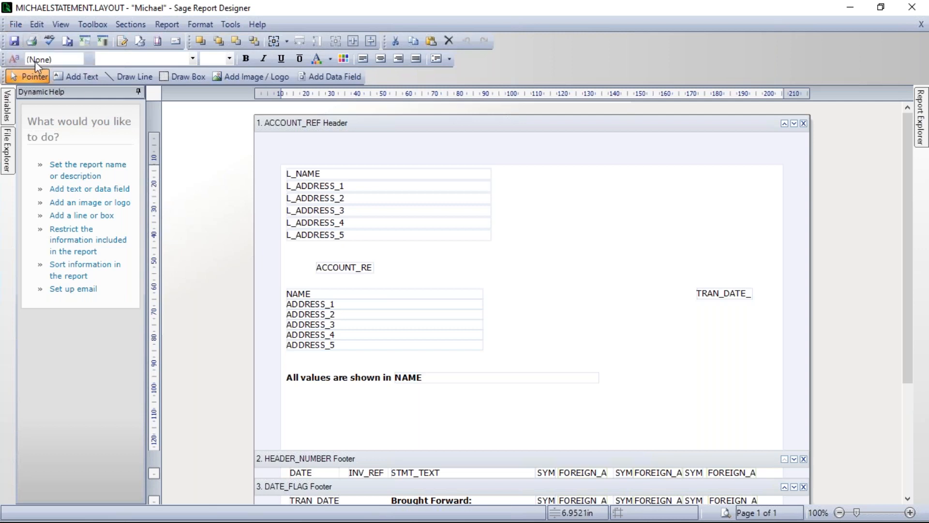
Save the custom statement layout and close the report designer.
click(15, 24)
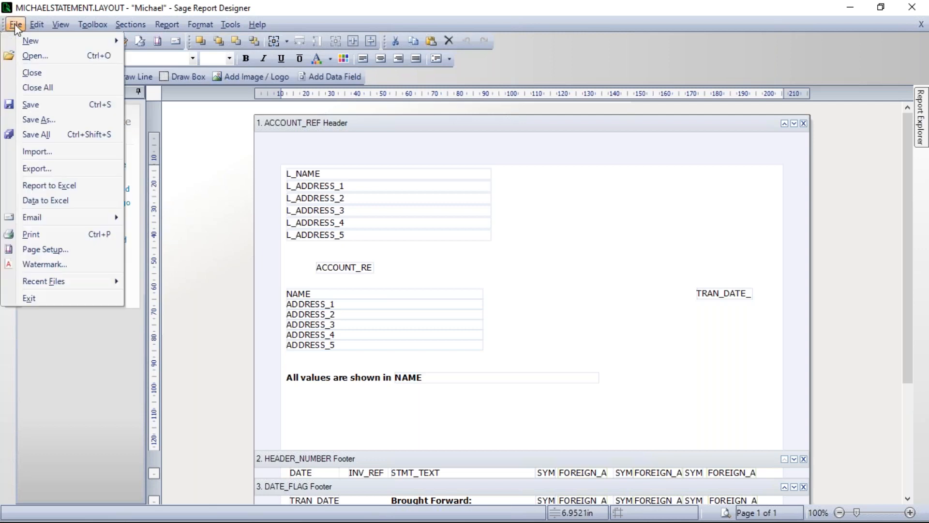
click(33, 104)
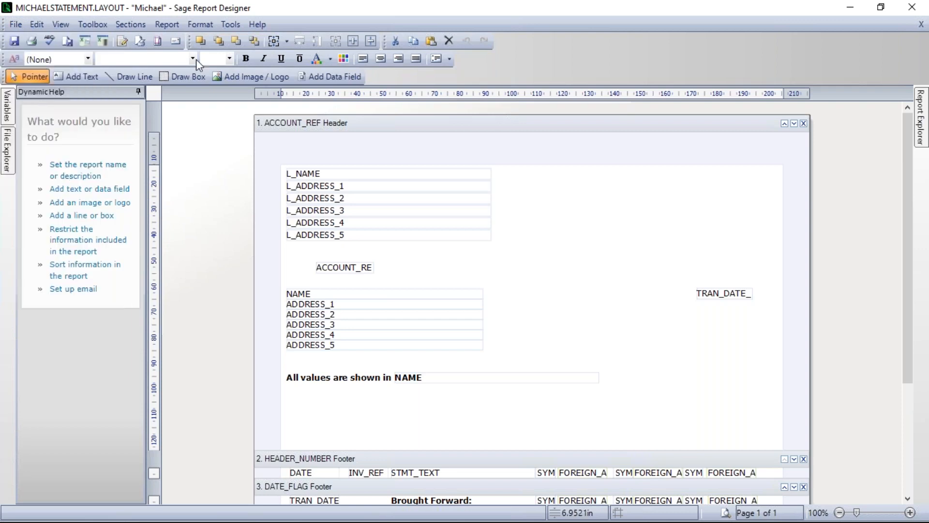
click(912, 9)
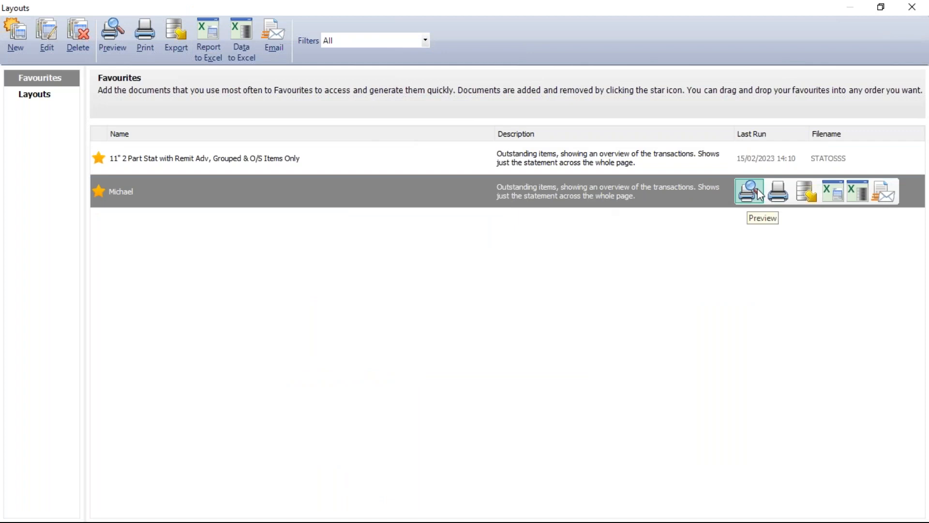
Email the custom statement layout to the selected customer with the default criteria and finish the email output.
click(884, 197)
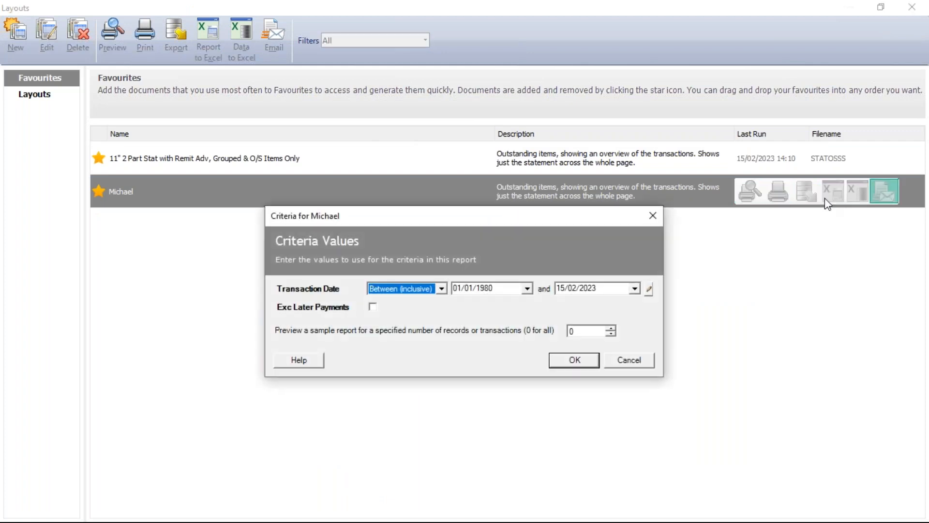
click(574, 360)
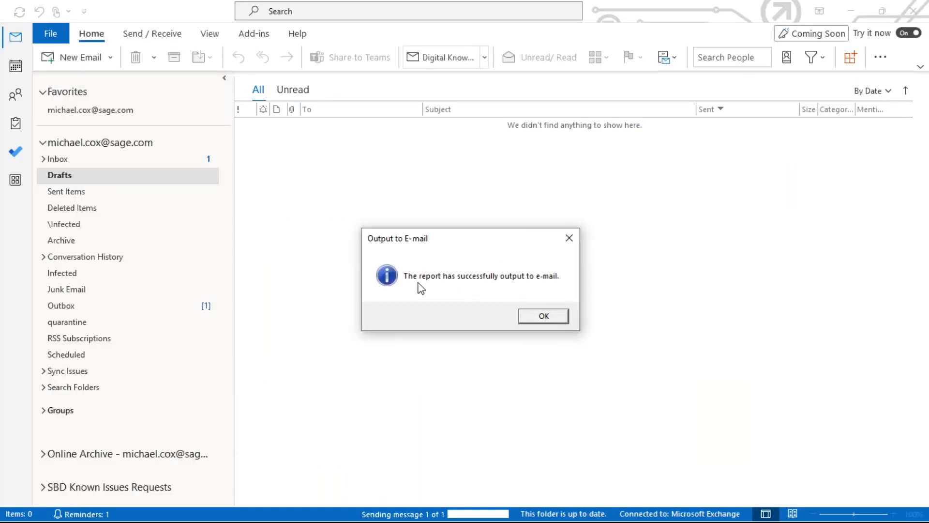
click(546, 317)
click(555, 316)
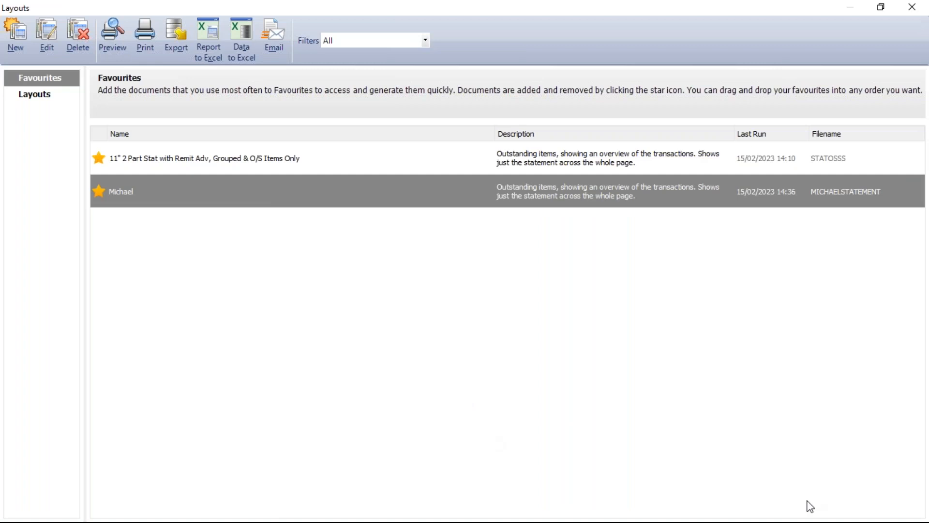
Switch to Outlook, check Sent Items for the newly sent statement email, and return to Sage 50.
click(807, 521)
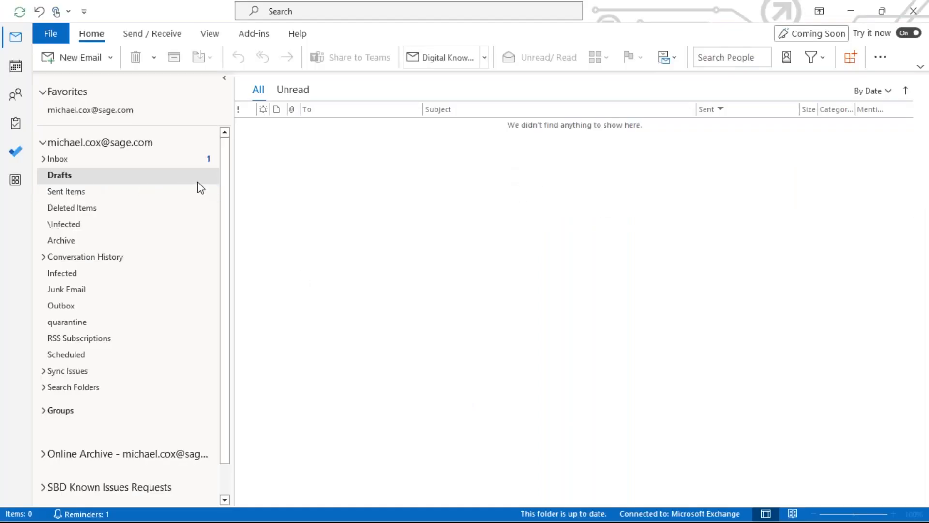
click(92, 193)
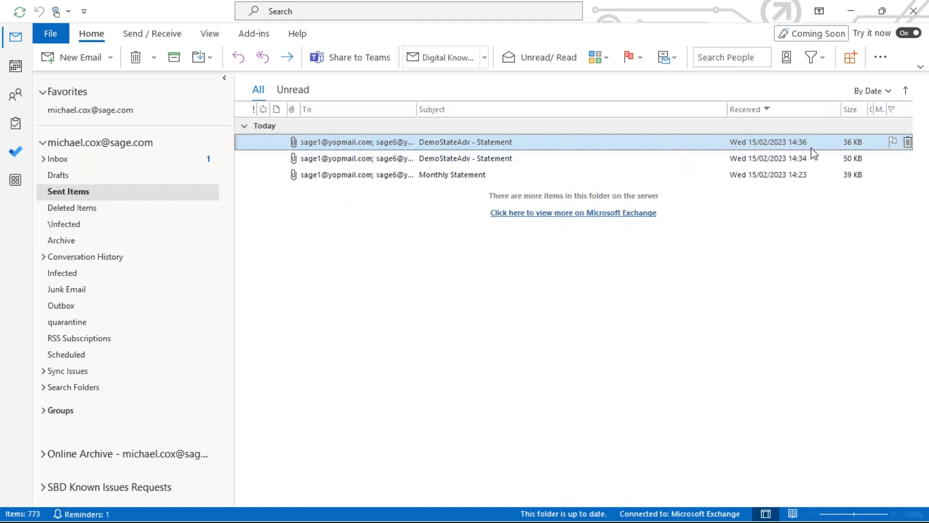
click(779, 139)
key(alt+Tab)
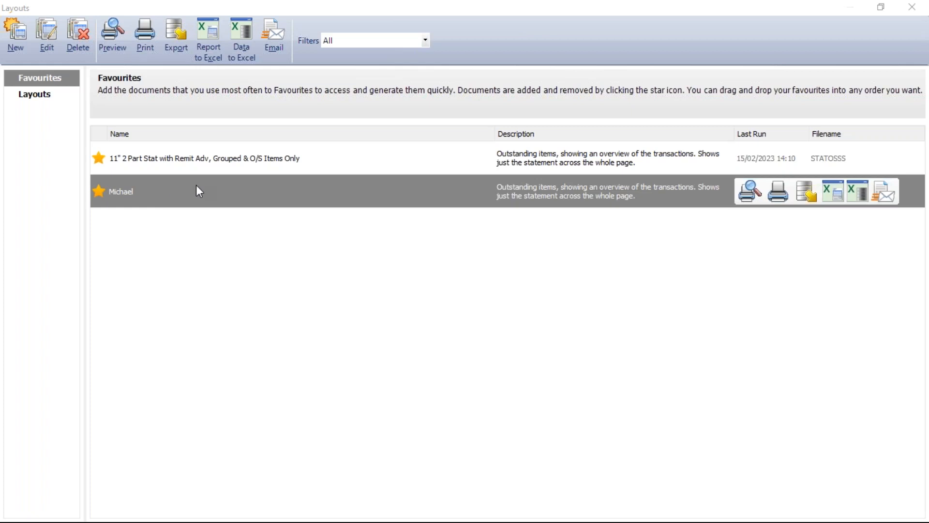
Close the layouts list and set up a company backup that includes only Layout Templates.
click(905, 11)
click(18, 26)
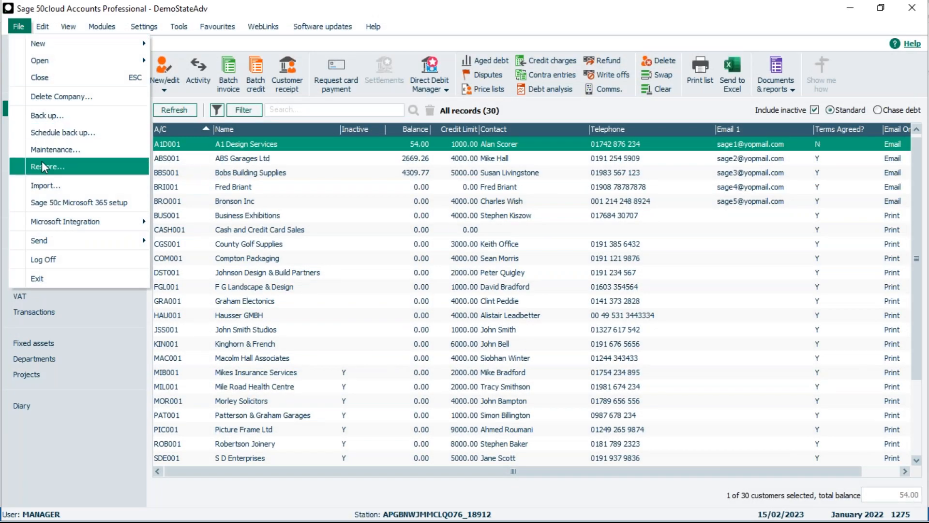
click(41, 130)
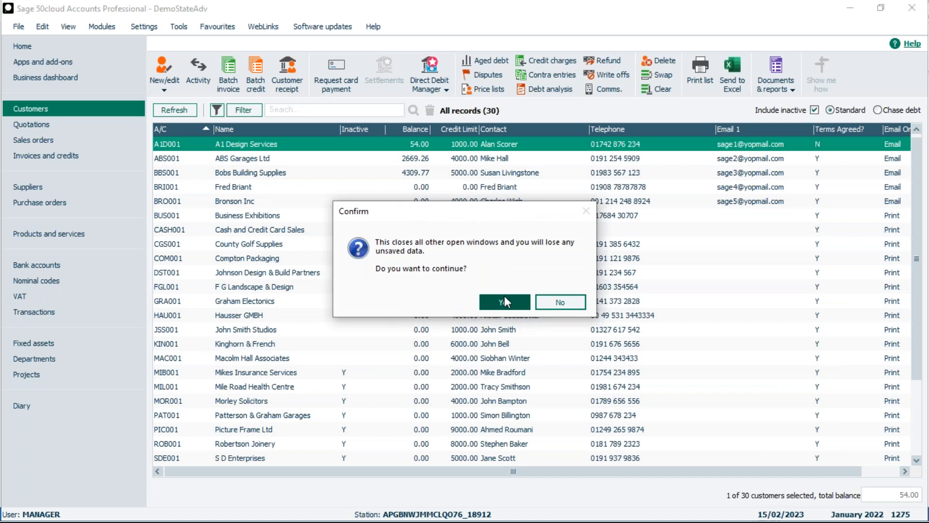
click(504, 300)
click(387, 264)
Name the backup file Sage Layouts 2 and run the backup without data files.
drag(734, 286, 532, 290)
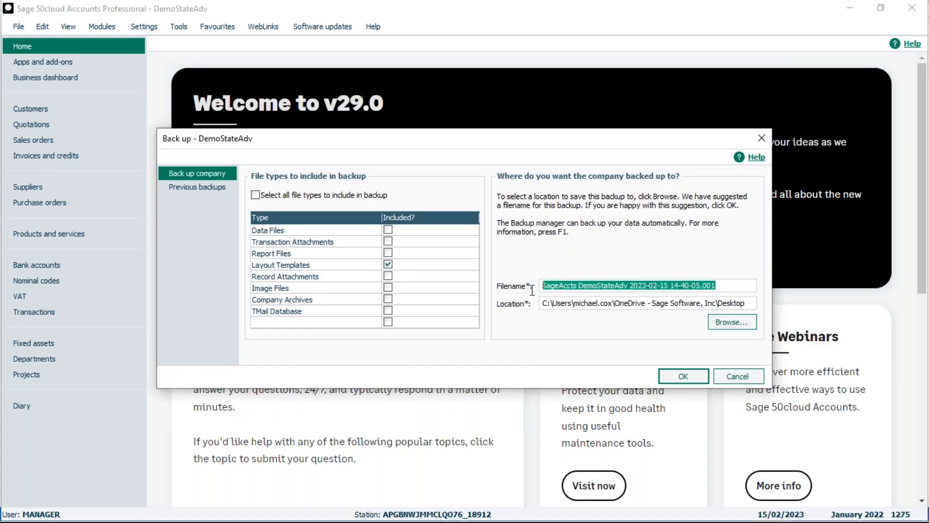
text(SAge La)
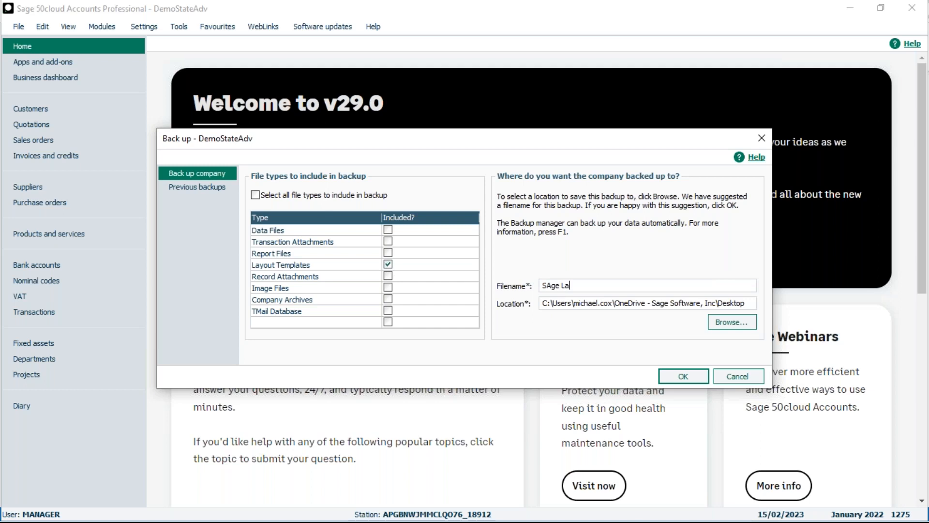
text(youts 2)
click(552, 285)
key(BackSpace)
text(a)
click(693, 377)
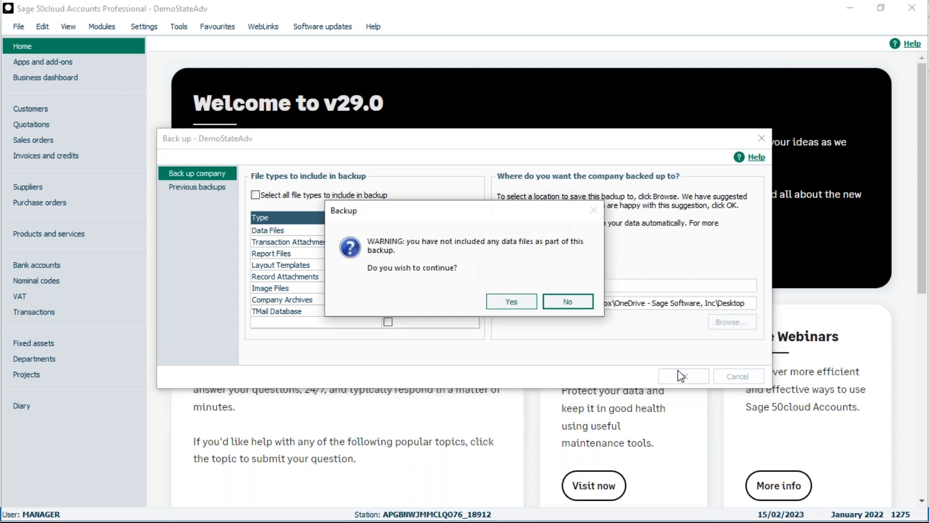
click(512, 302)
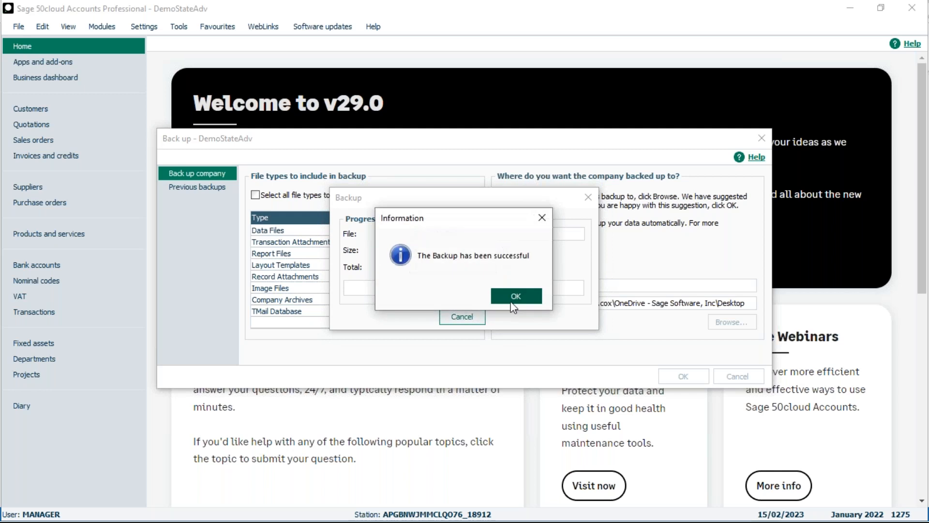
click(517, 297)
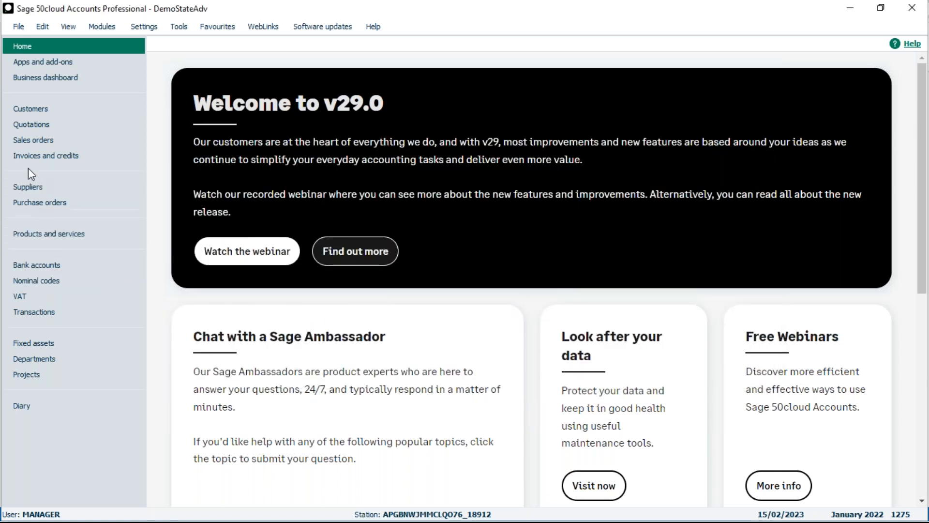
Open the customer statement layouts, delete the custom layout from Favourites and close the list.
click(36, 111)
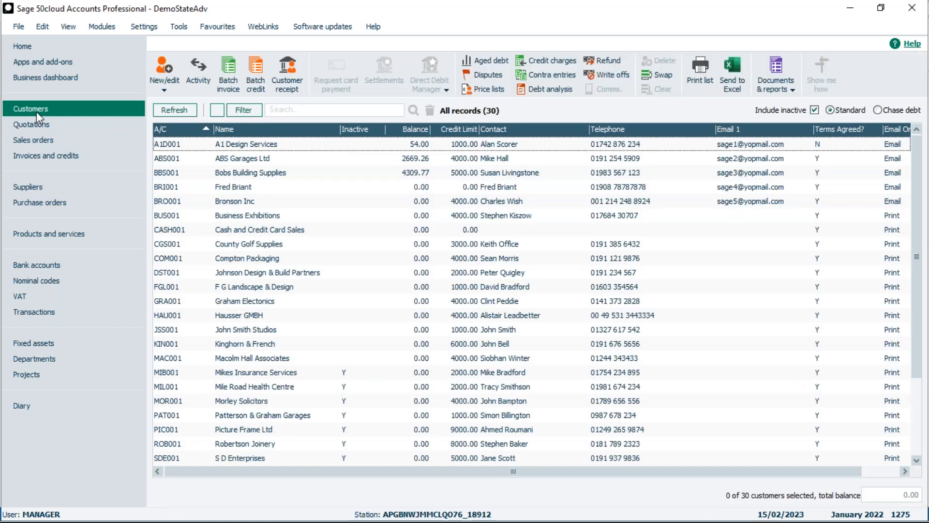
click(776, 89)
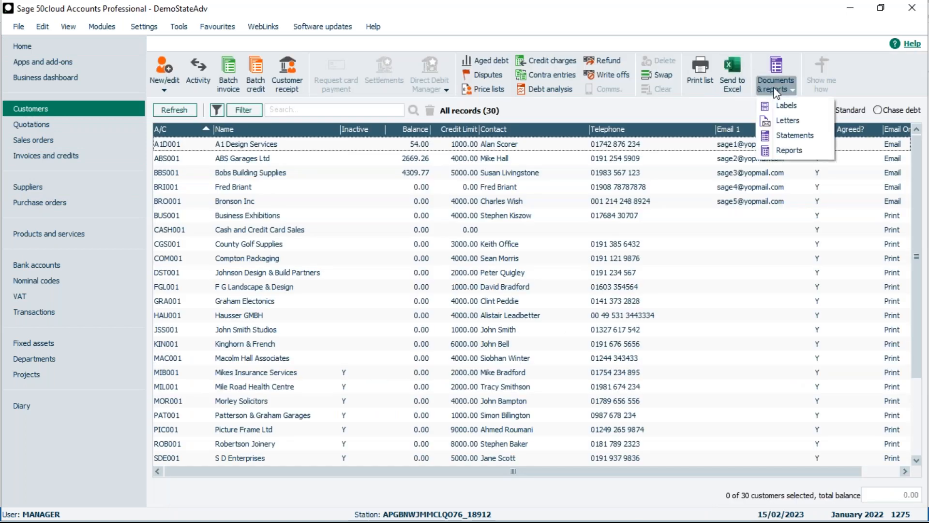
click(797, 131)
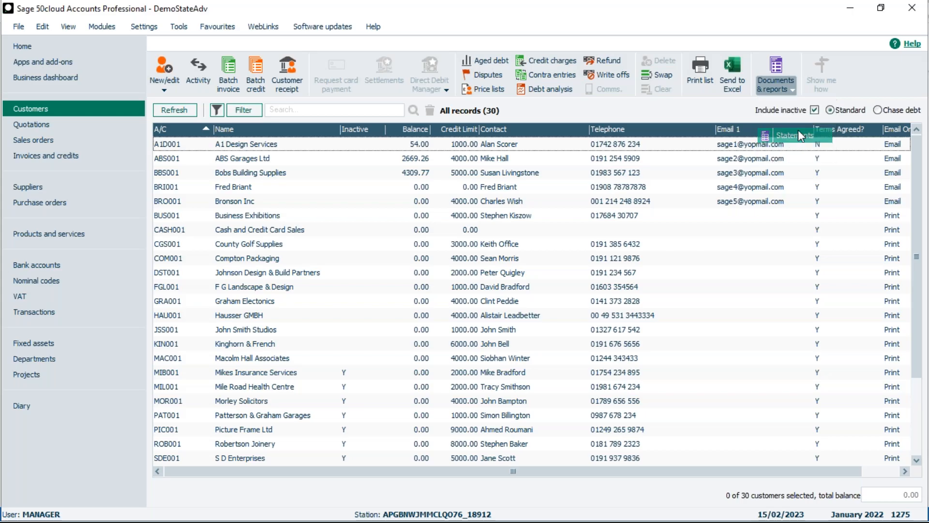
click(236, 185)
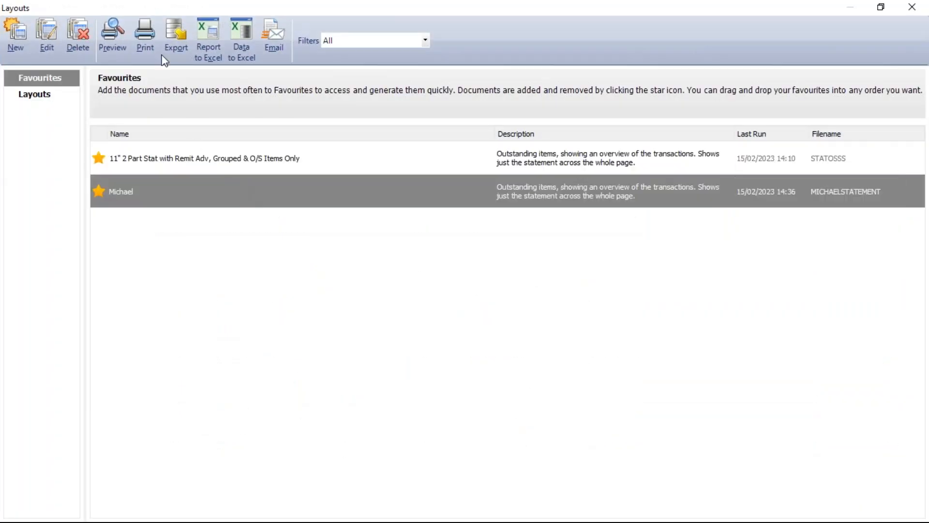
click(80, 39)
click(471, 296)
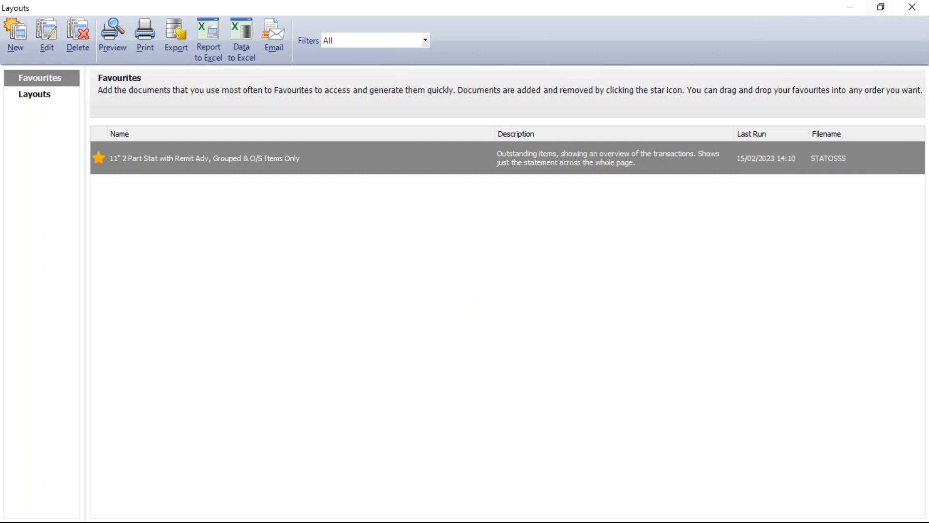
click(912, 7)
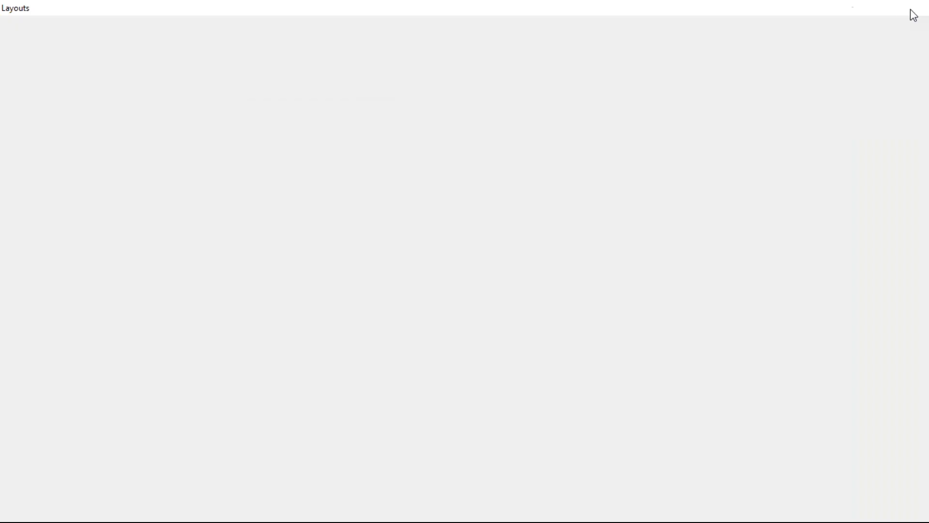
Restore the layout templates from the backup file Sage Layouts 2.001 on the Desktop, overwriting the current company's files.
click(19, 27)
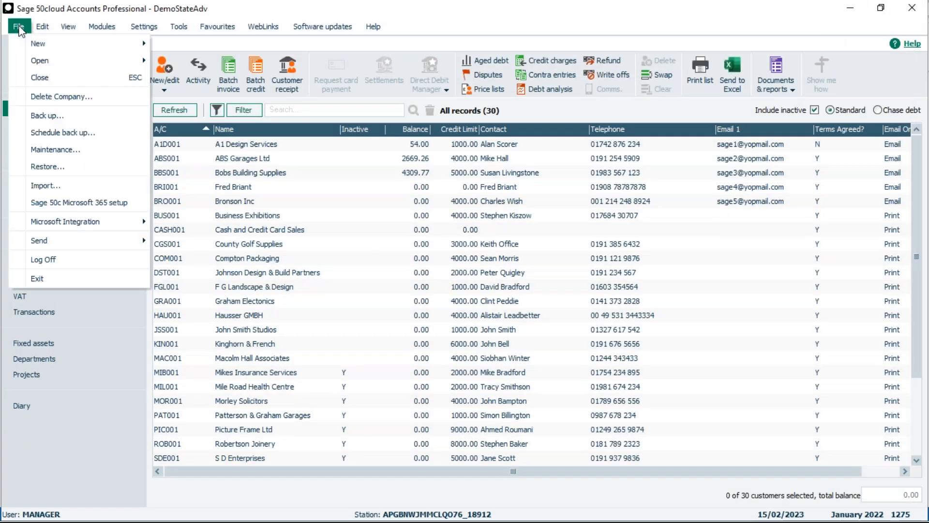
click(37, 168)
click(495, 298)
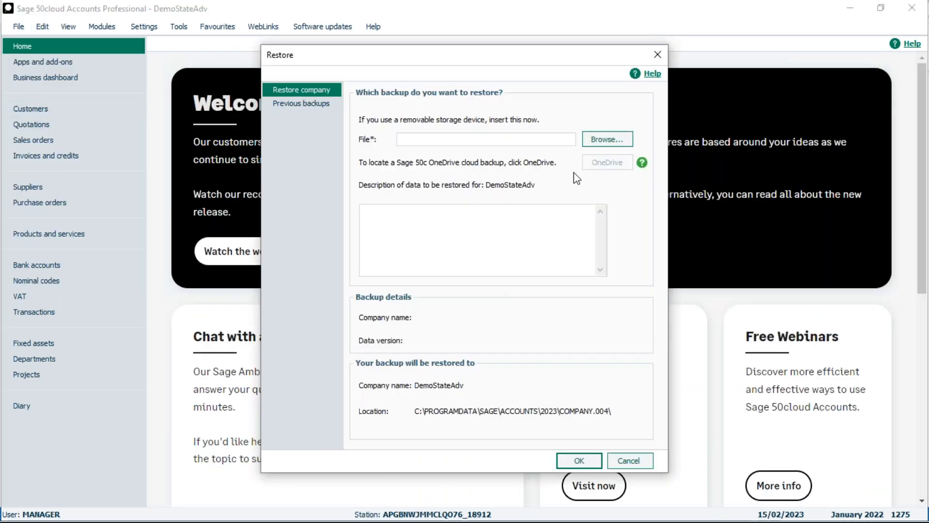
click(607, 140)
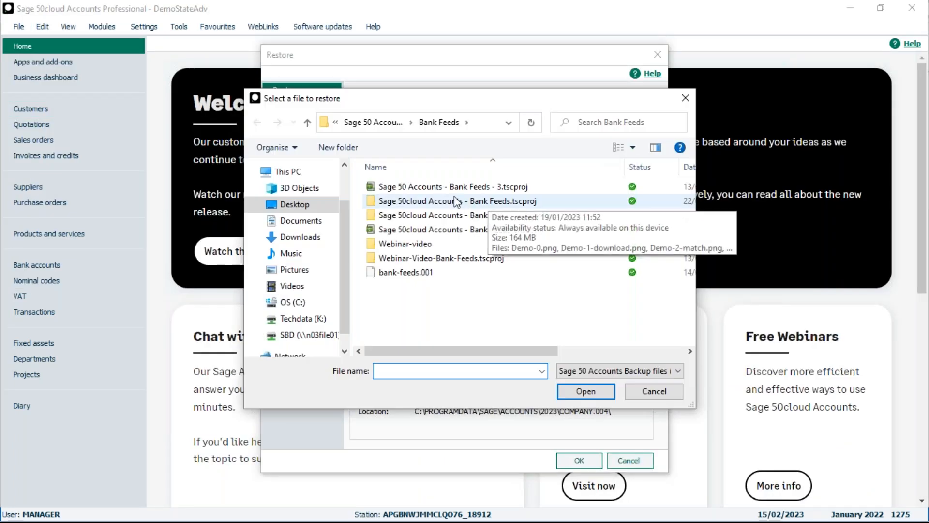
click(292, 204)
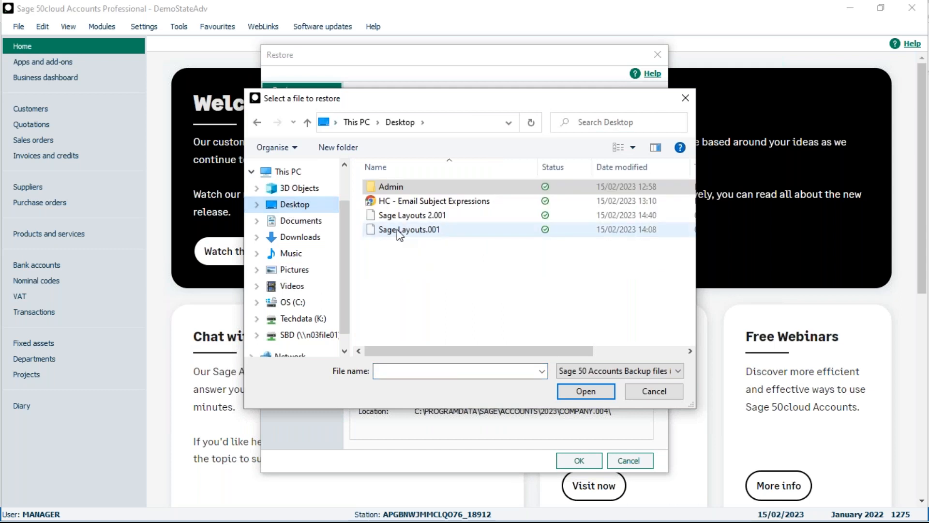
click(409, 215)
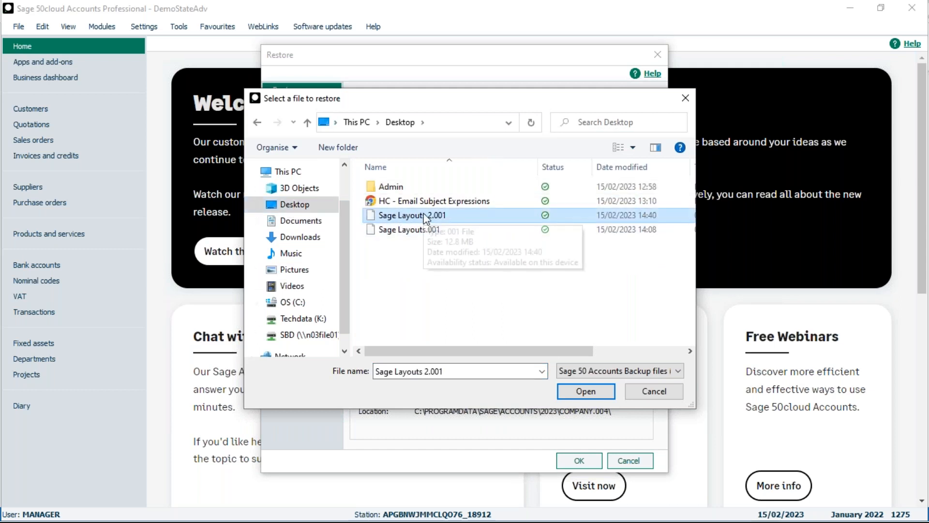
click(587, 392)
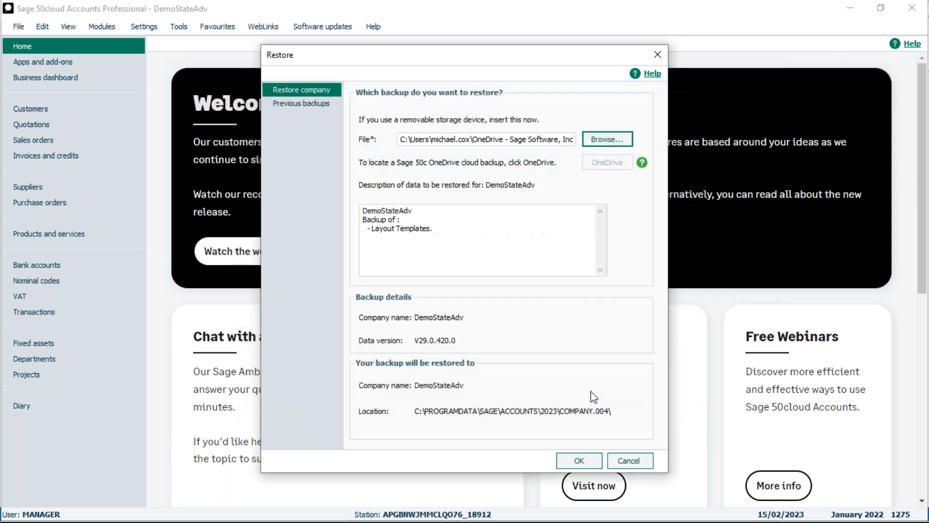
click(583, 462)
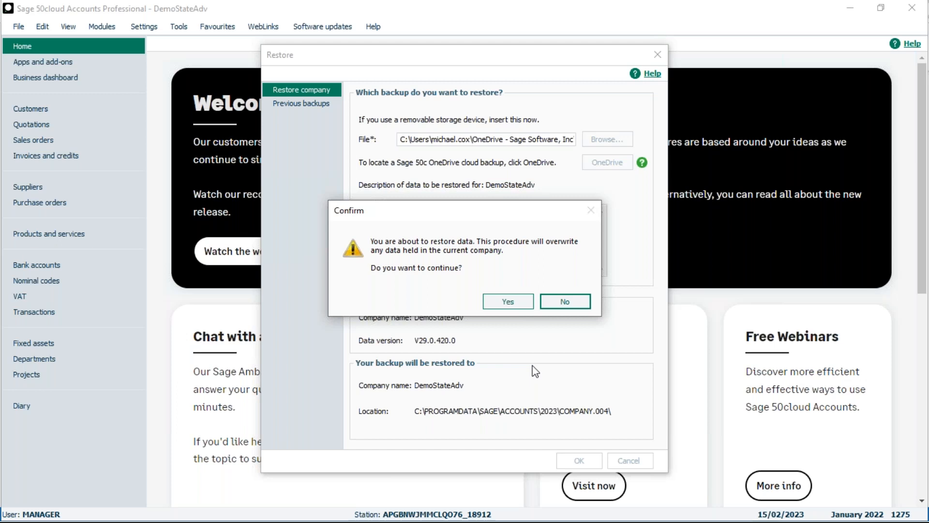
click(511, 304)
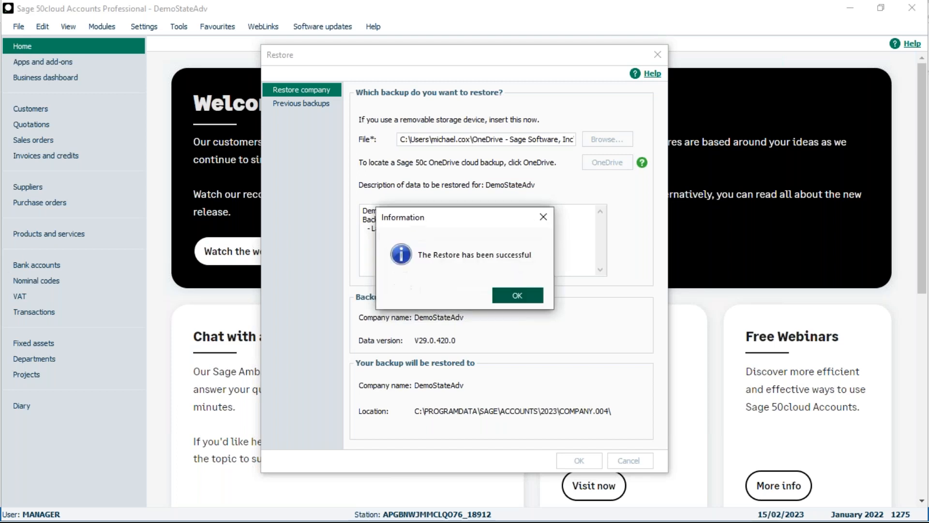
click(516, 297)
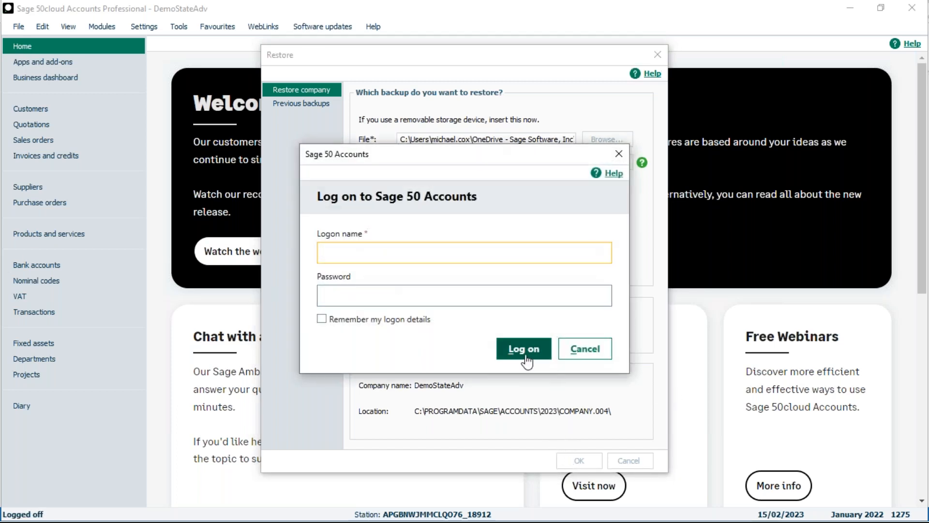
Log back on to the company with the logon name manager and the account password.
text(manager)
key(Tab)
text(**)
click(533, 349)
Select A1 Design Services in the customer list and open the statement layouts to check for the restored custom layout.
click(43, 109)
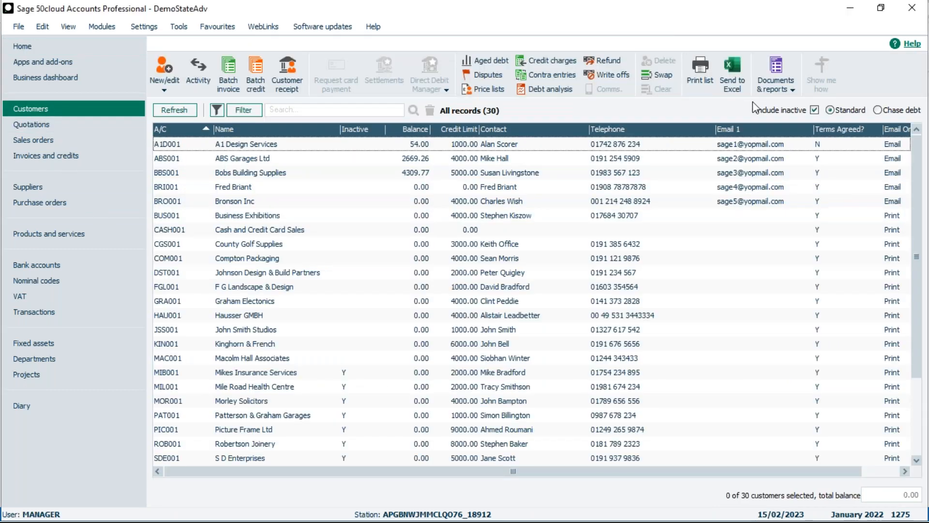
click(696, 145)
click(774, 91)
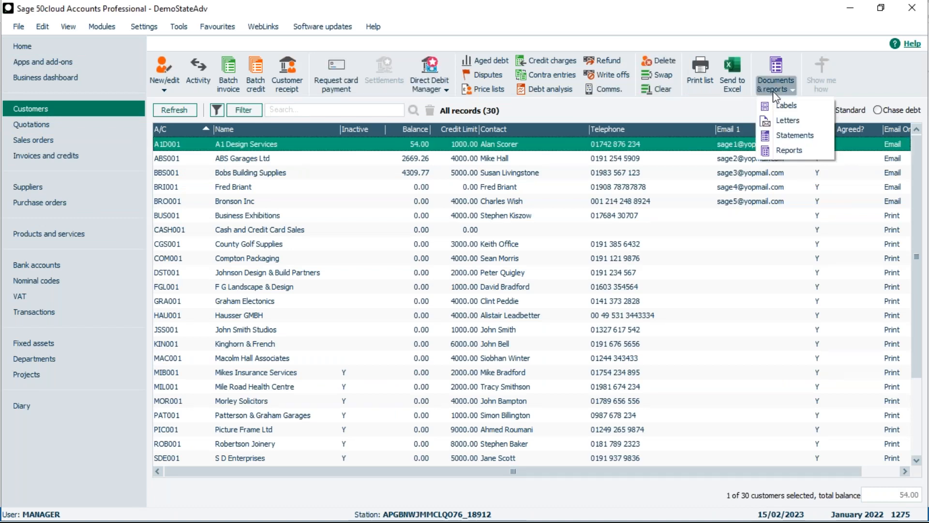
click(786, 137)
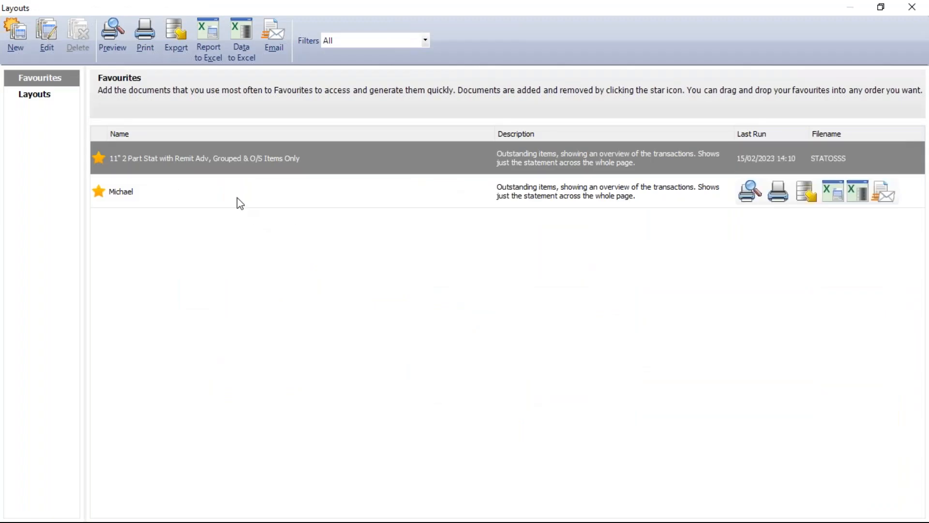
mouse_move(285, 206)
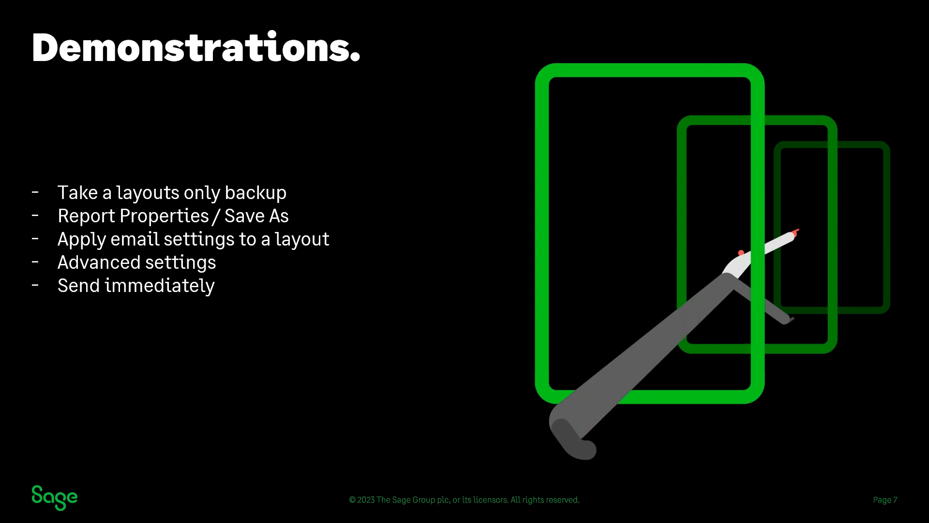
key(Right)
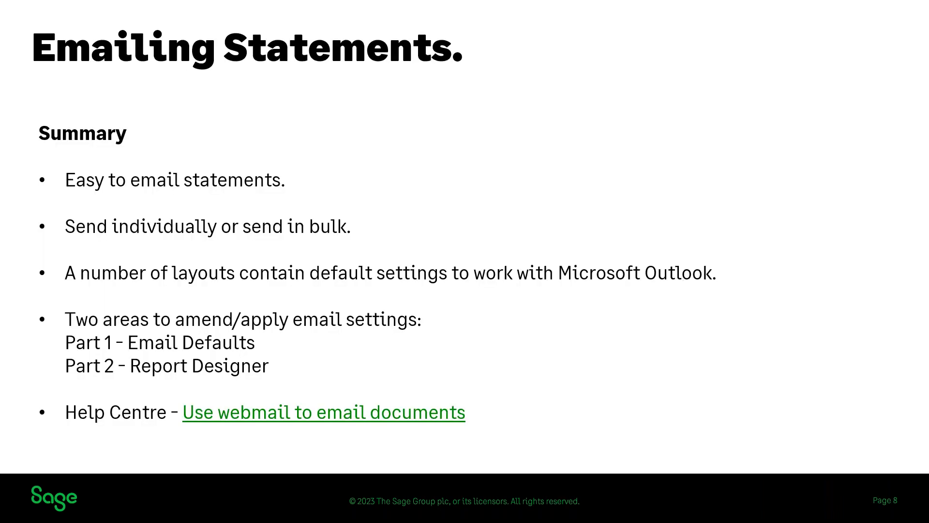